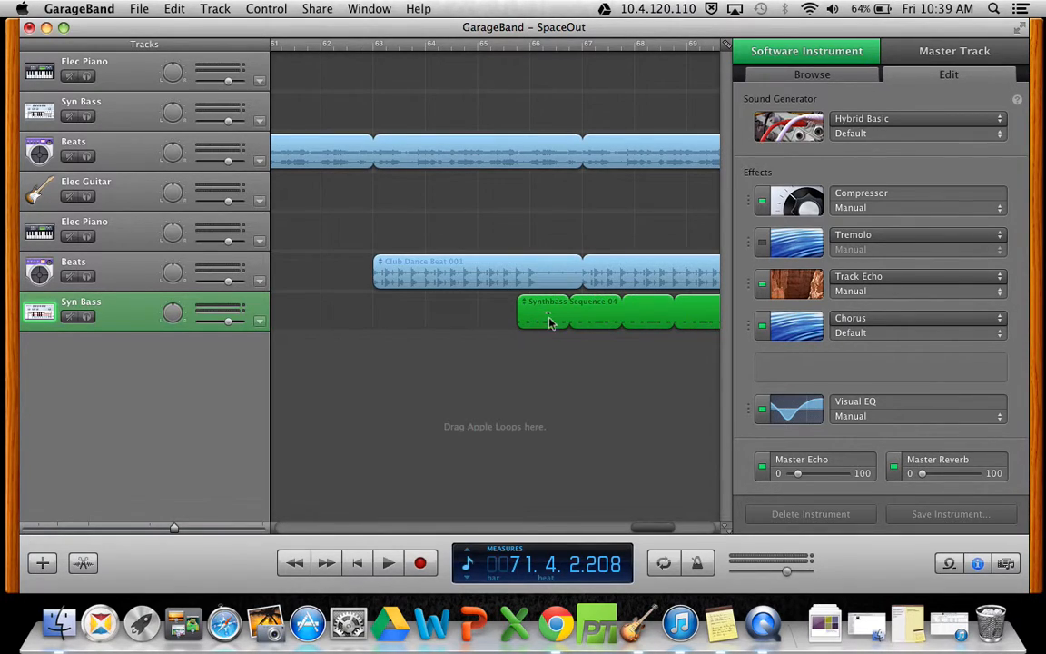
Undo the shift of the Synthbass Sequence 04 region and briefly play the song from about bar 59.
{"action": "key", "text": "super+z"}
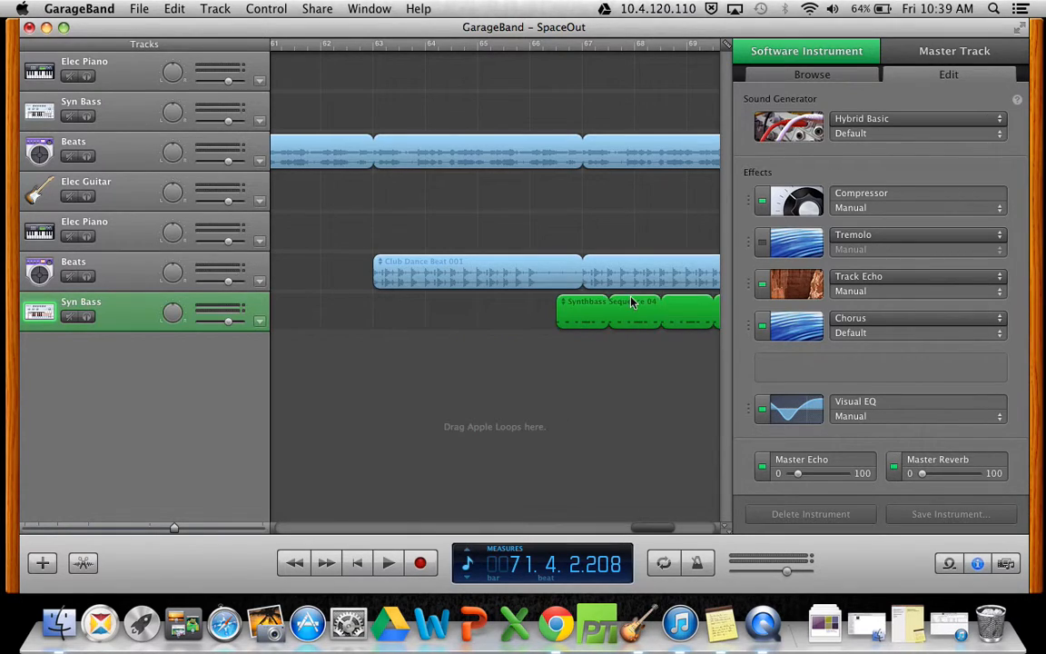
{"action": "scroll", "coordinate": [424, 181], "scroll_direction": "left", "scroll_amount": 5}
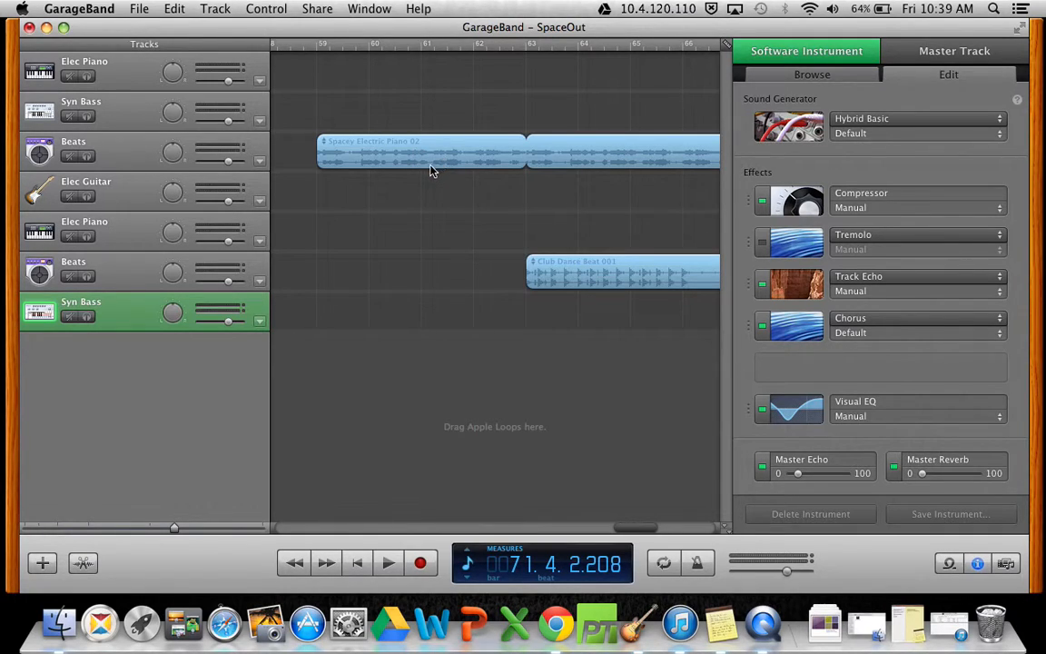
{"action": "left_click", "coordinate": [329, 45]}
{"action": "left_click", "coordinate": [393, 562]}
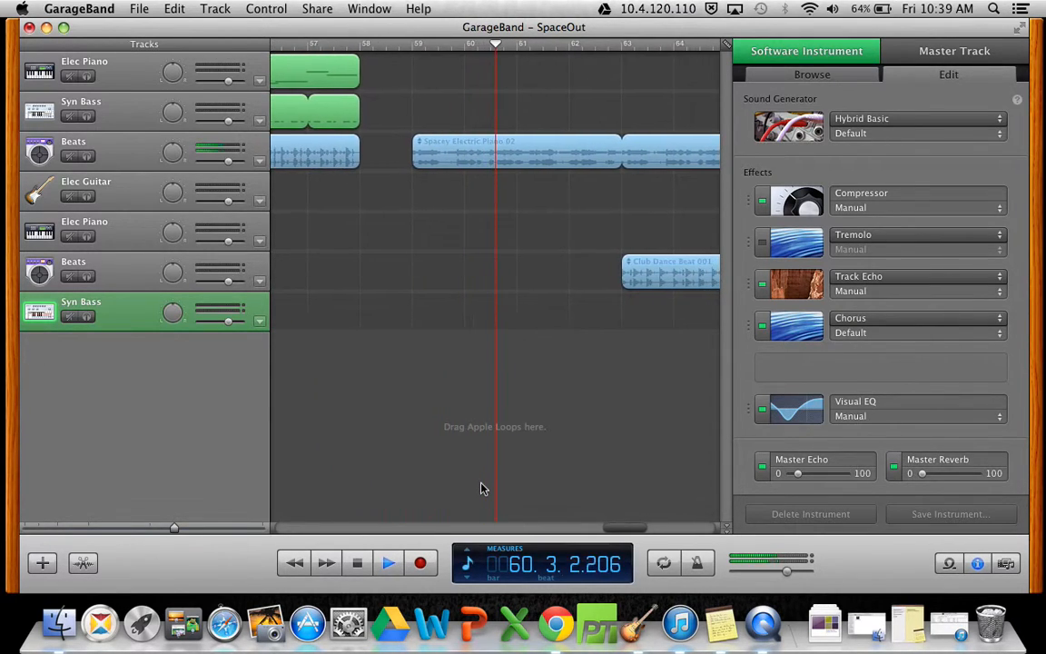
{"action": "key", "text": "space"}
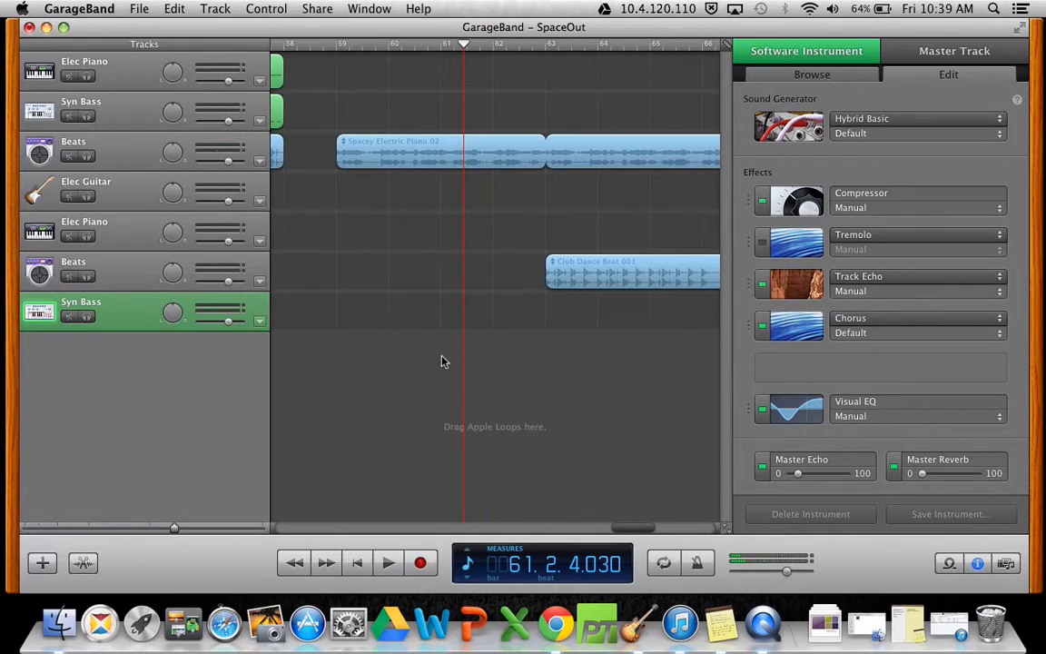
Select the Spacey Electric Piano 02 region and the Club Dance Beat 001 region in turn to view their track settings.
{"action": "left_click", "coordinate": [370, 152]}
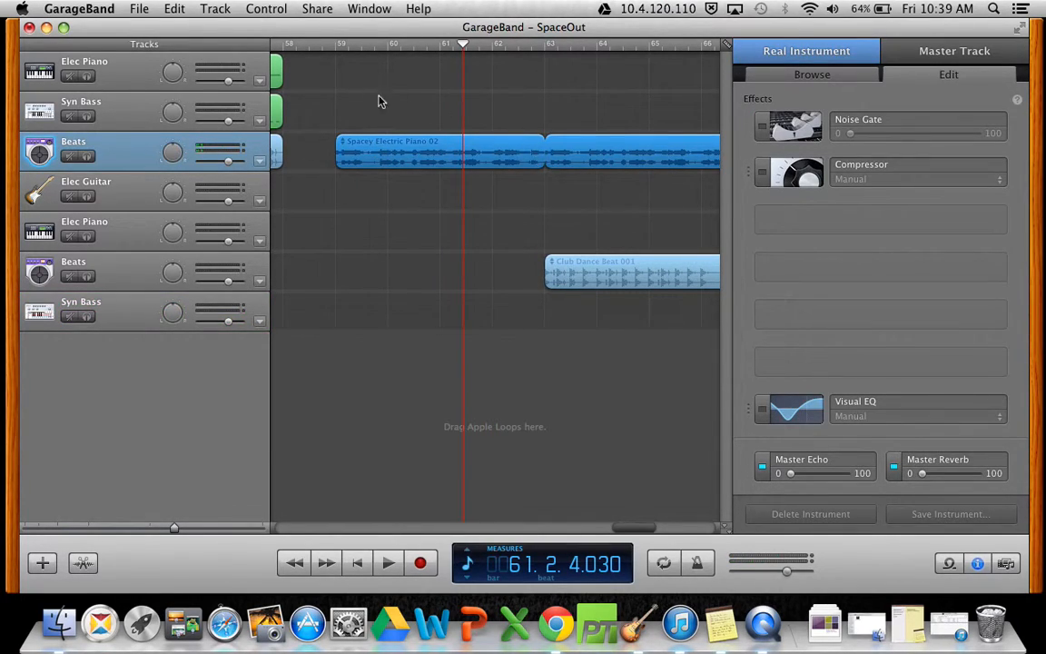
{"action": "scroll", "coordinate": [540, 215], "scroll_direction": "right", "scroll_amount": 1}
{"action": "scroll", "coordinate": [540, 215], "scroll_direction": "right", "scroll_amount": 8}
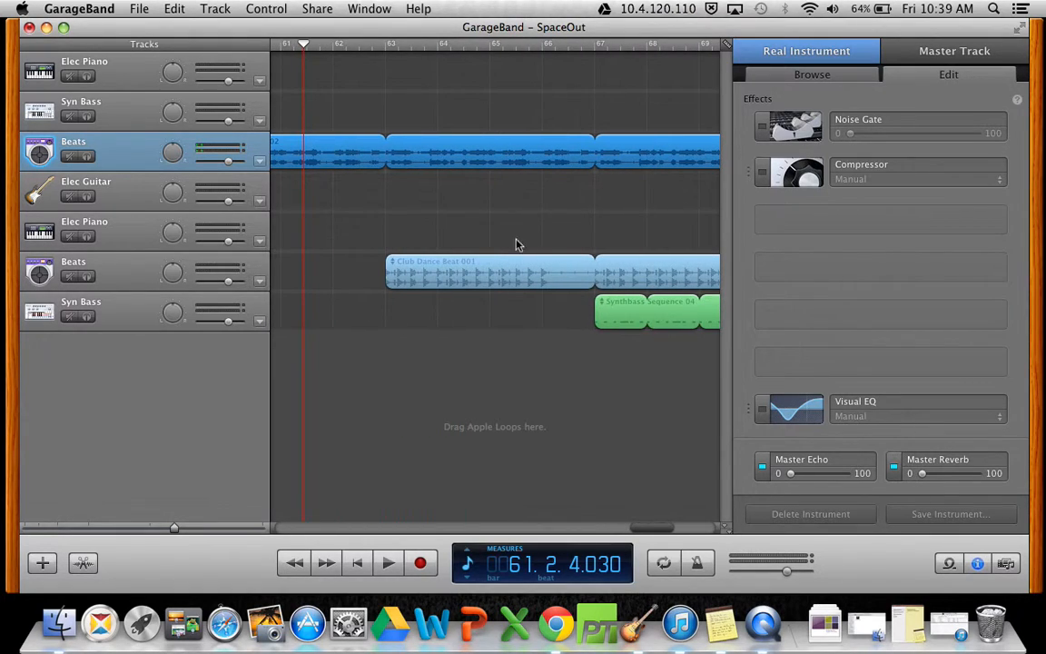
{"action": "left_click", "coordinate": [498, 266]}
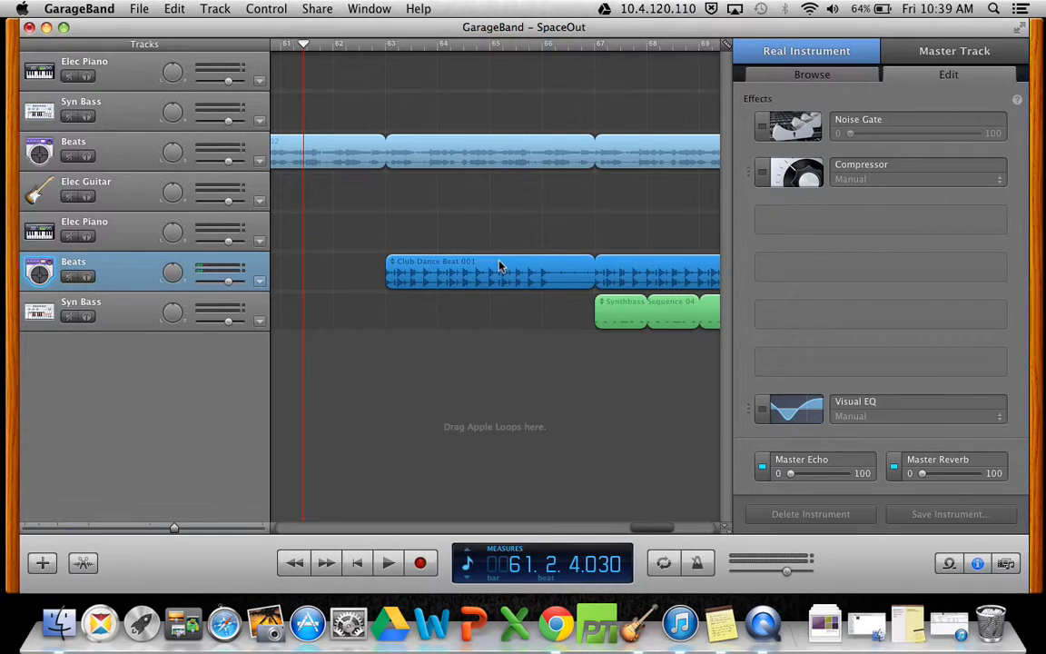
{"action": "scroll", "coordinate": [549, 235], "scroll_direction": "right", "scroll_amount": 4}
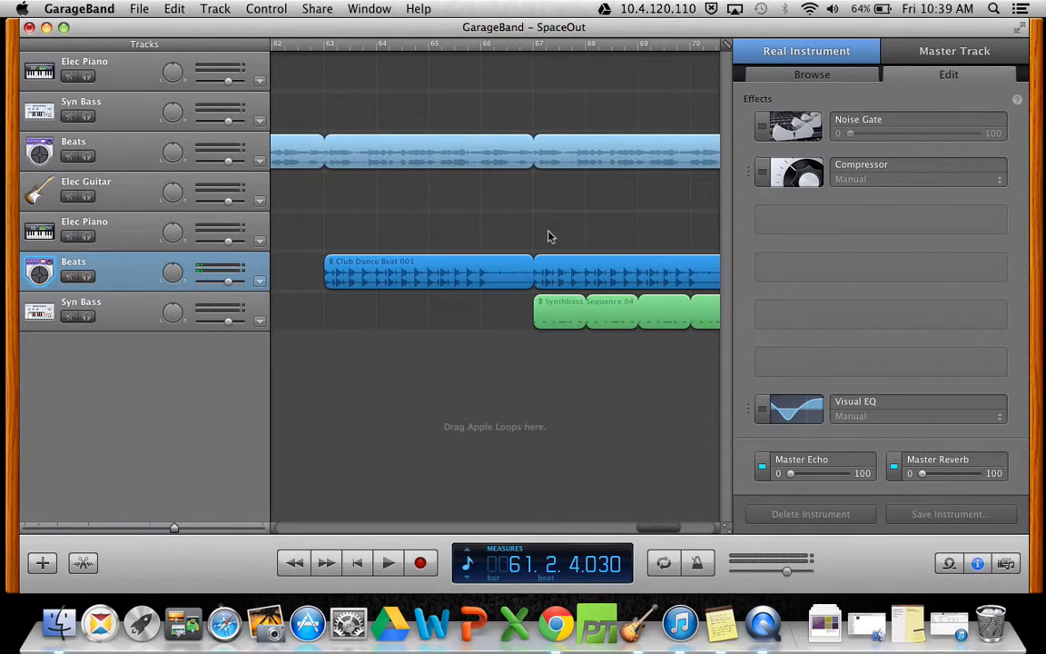
{"action": "scroll", "coordinate": [549, 235], "scroll_direction": "right", "scroll_amount": 7}
{"action": "scroll", "coordinate": [549, 318], "scroll_direction": "left", "scroll_amount": 5}
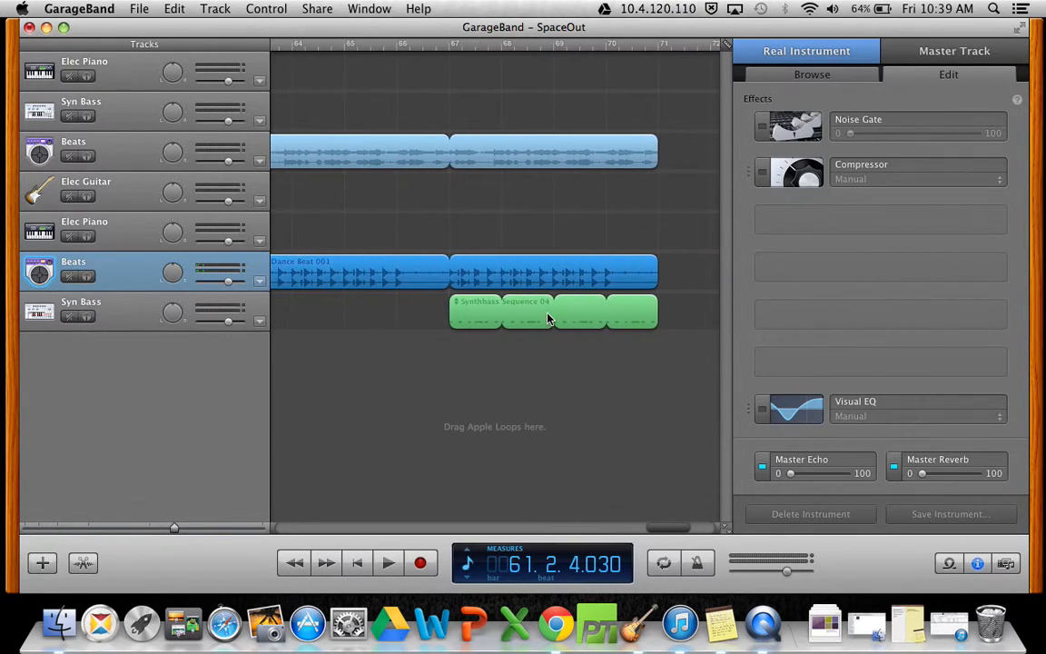
Select the Synthbass Sequence 04 region and view its software instrument categories and effect settings.
{"action": "left_click", "coordinate": [548, 318]}
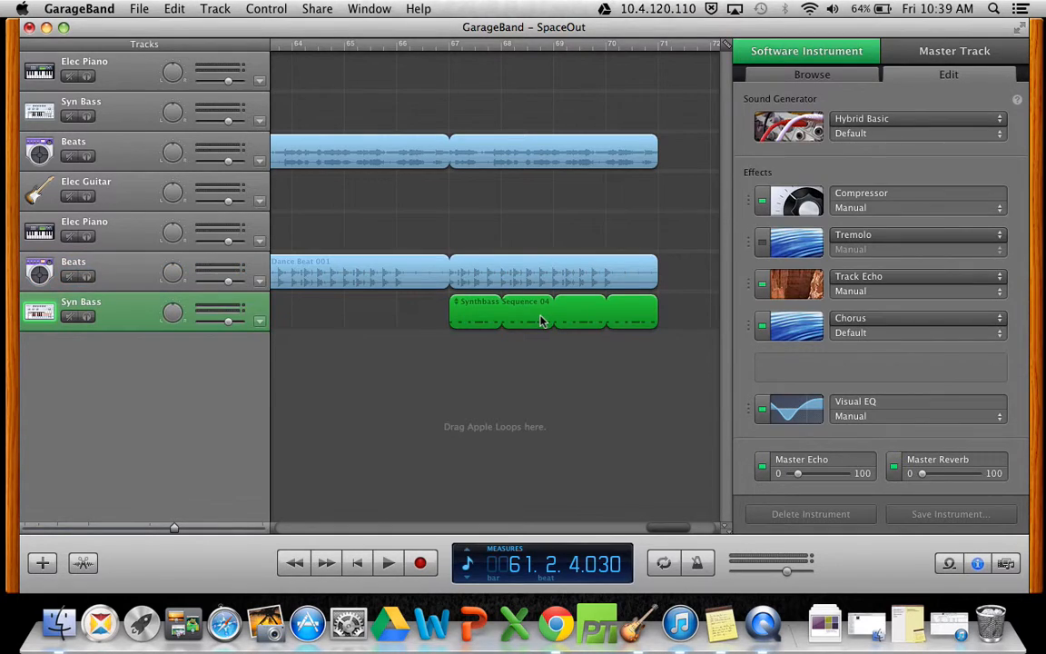
{"action": "left_click", "coordinate": [822, 76]}
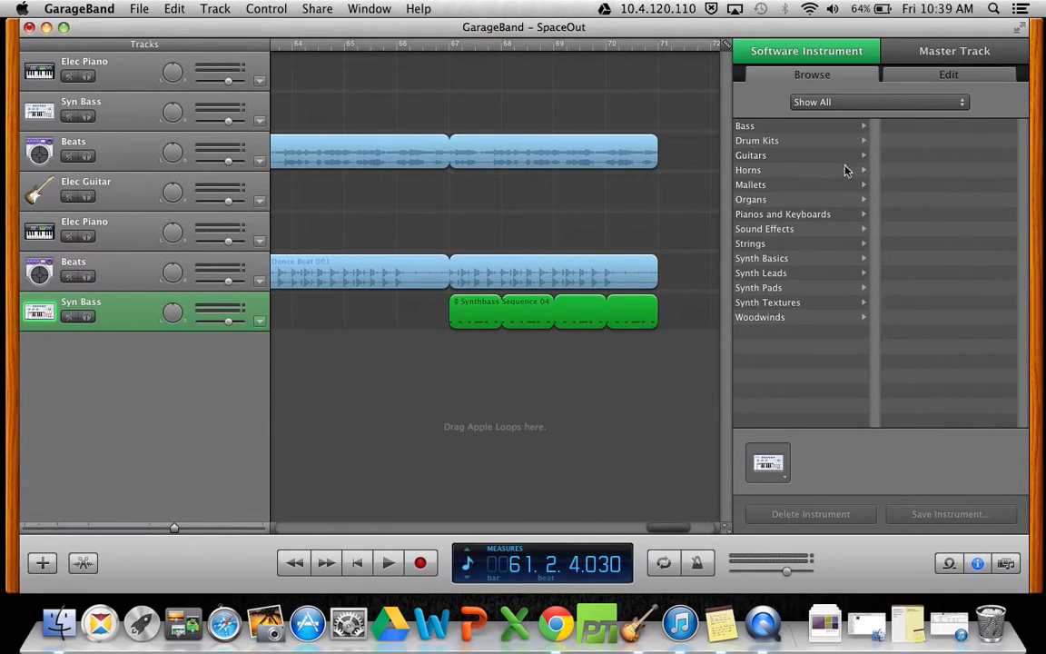
{"action": "left_click", "coordinate": [898, 77]}
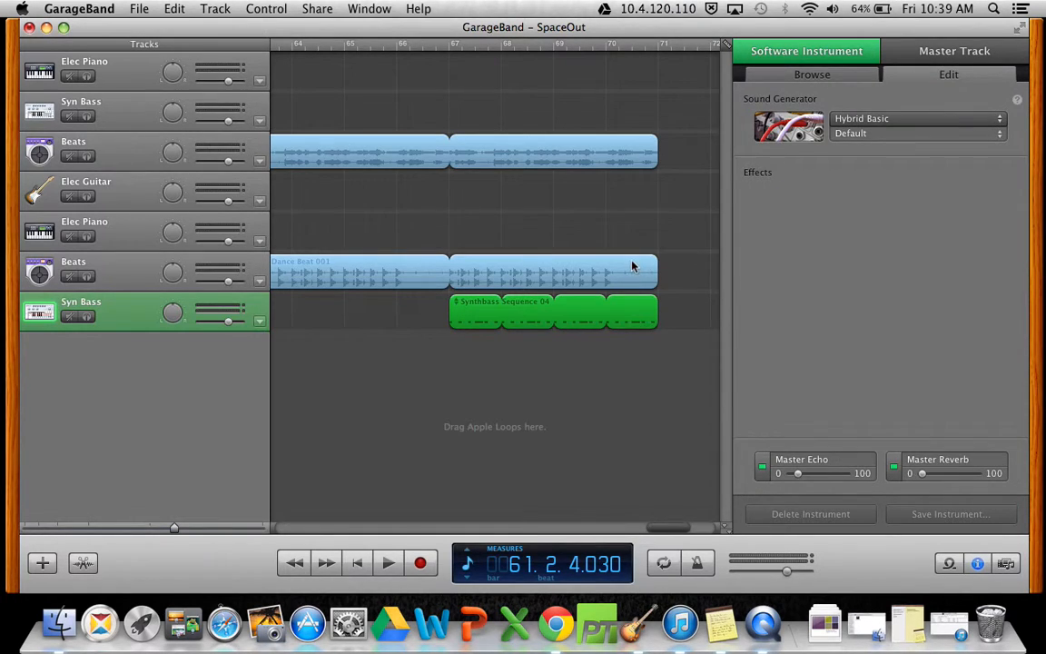
Select the Spacey Electric Piano 02 region and compare its real instrument categories with its effect settings.
{"action": "left_click", "coordinate": [629, 265]}
{"action": "left_click", "coordinate": [622, 160]}
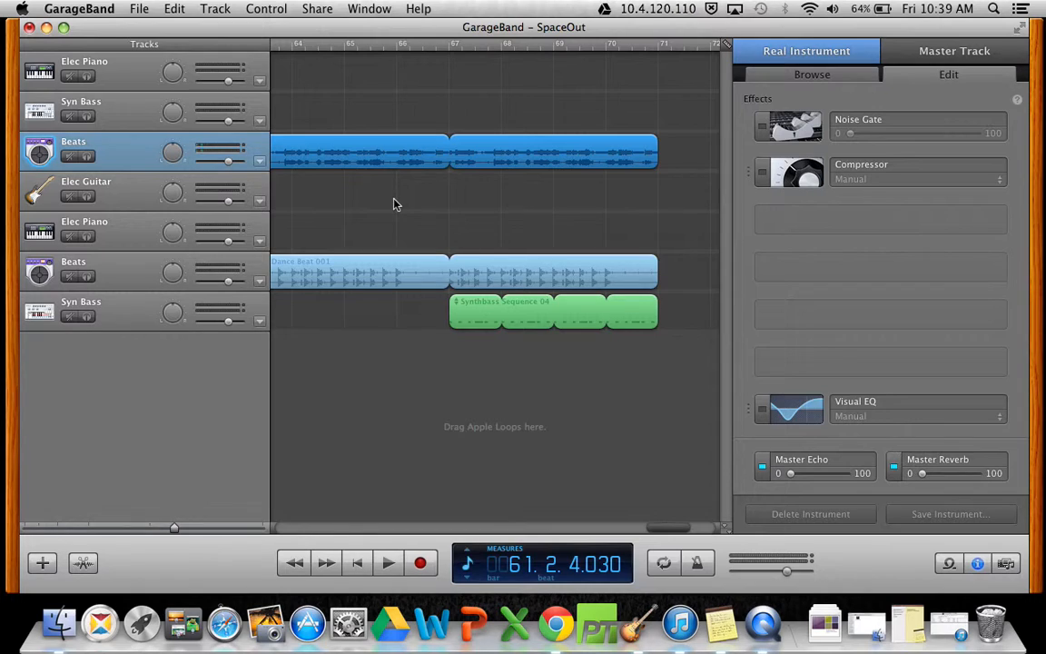
{"action": "left_click", "coordinate": [776, 77]}
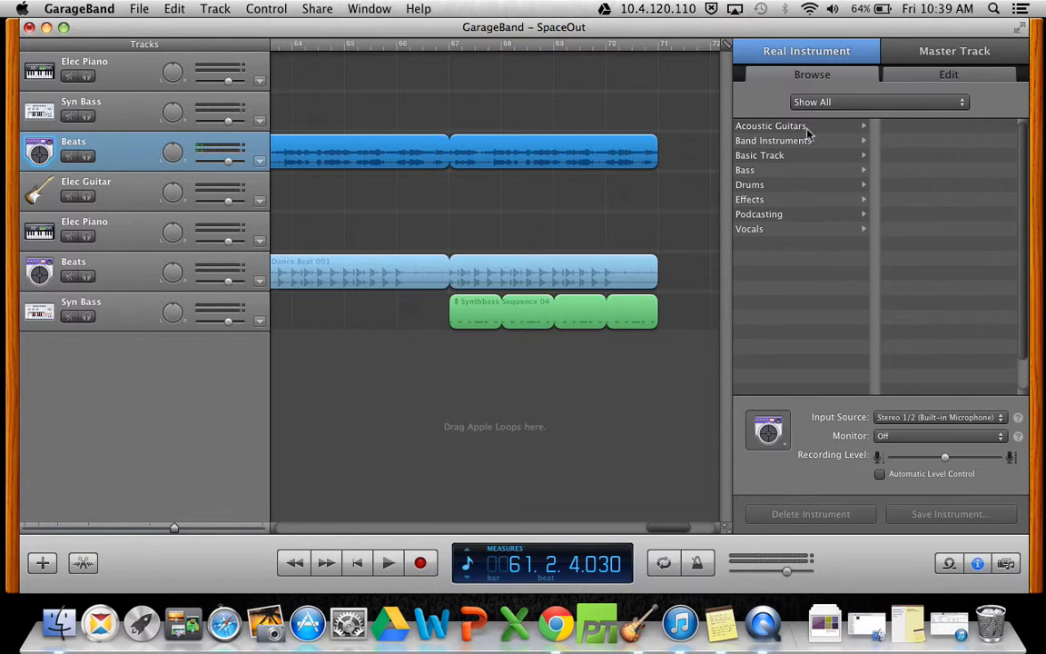
{"action": "left_click", "coordinate": [971, 77]}
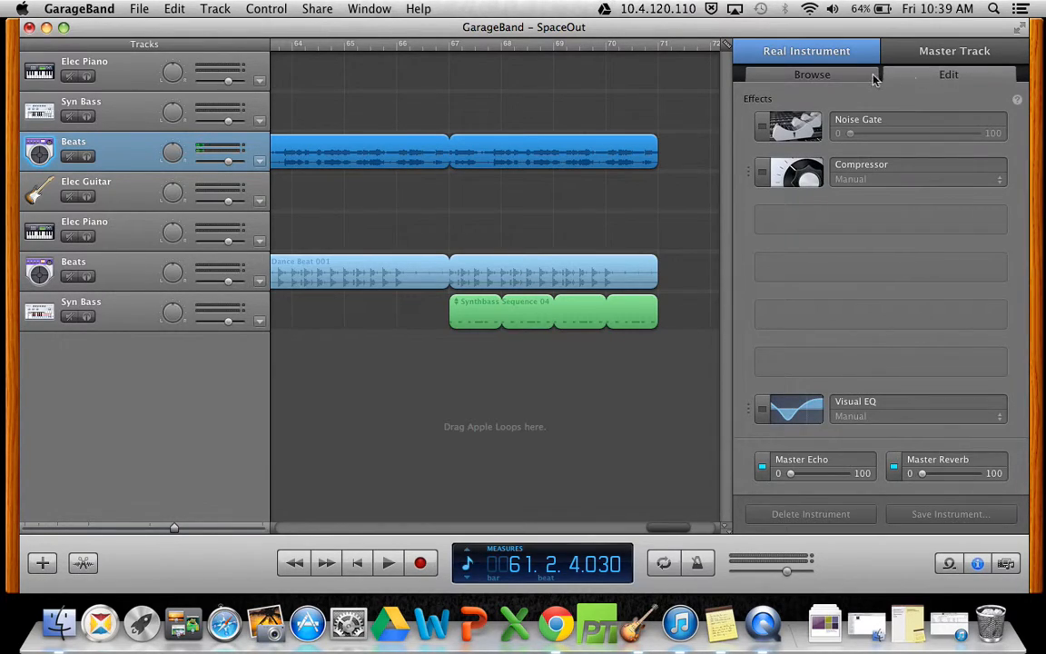
{"action": "left_click", "coordinate": [784, 73]}
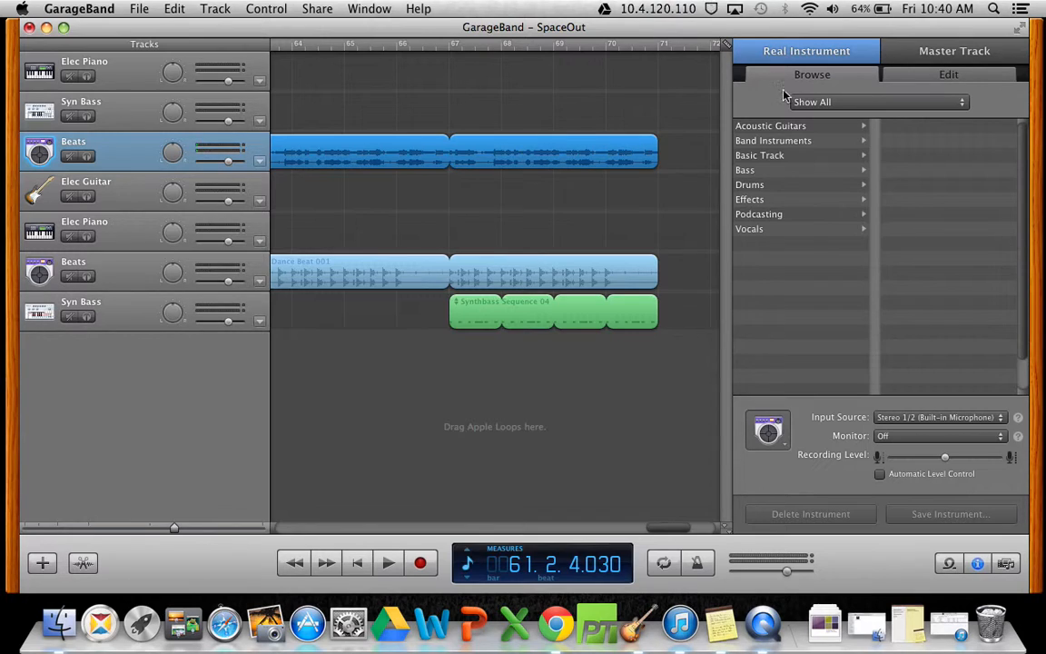
{"action": "left_click", "coordinate": [907, 74]}
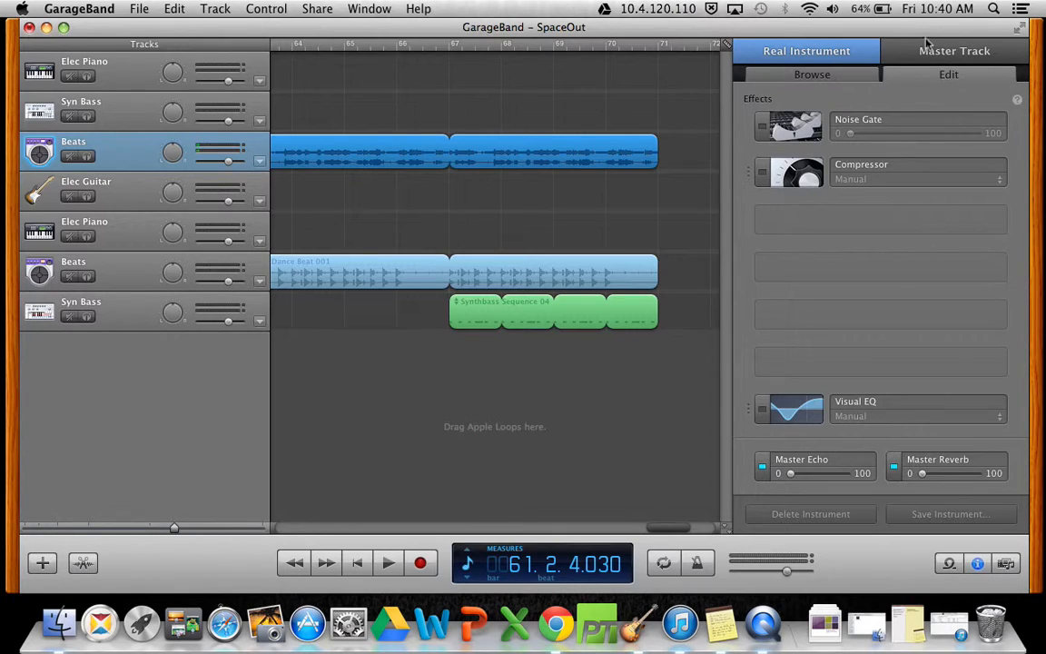
Look through the effects available for the empty slot below the Compressor, then return to the real instrument categories.
{"action": "left_click", "coordinate": [850, 226]}
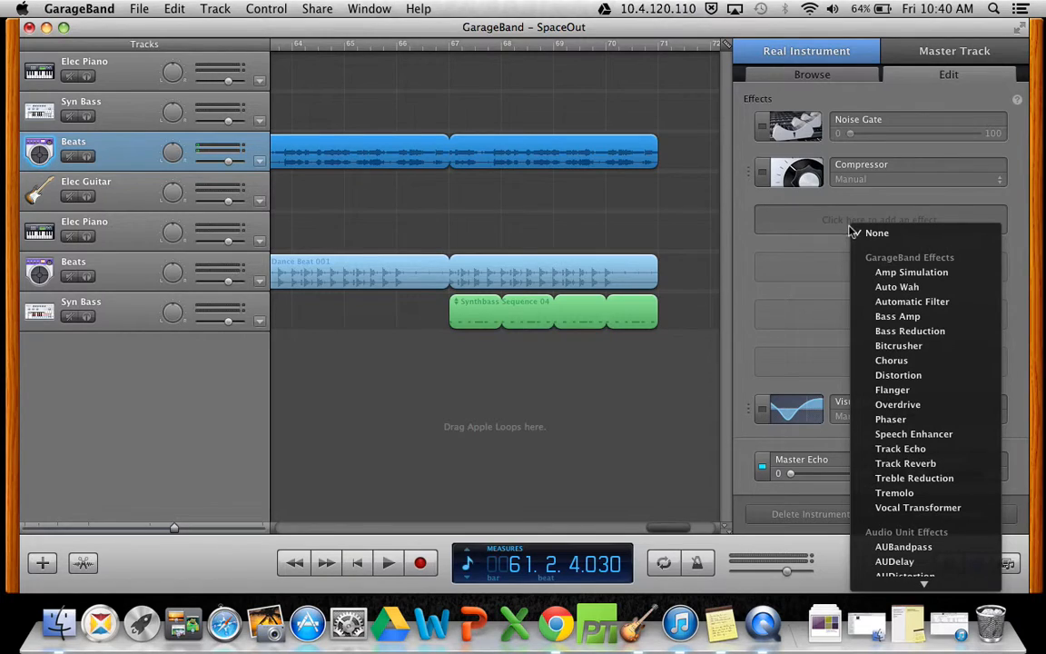
{"action": "left_click", "coordinate": [740, 199]}
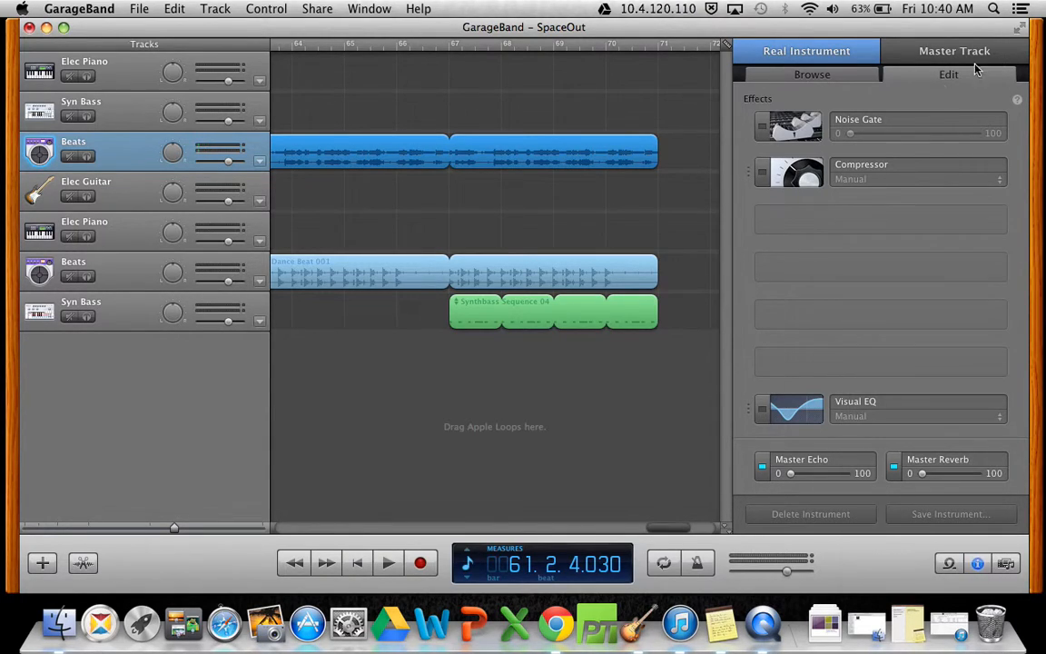
{"action": "left_click", "coordinate": [859, 78]}
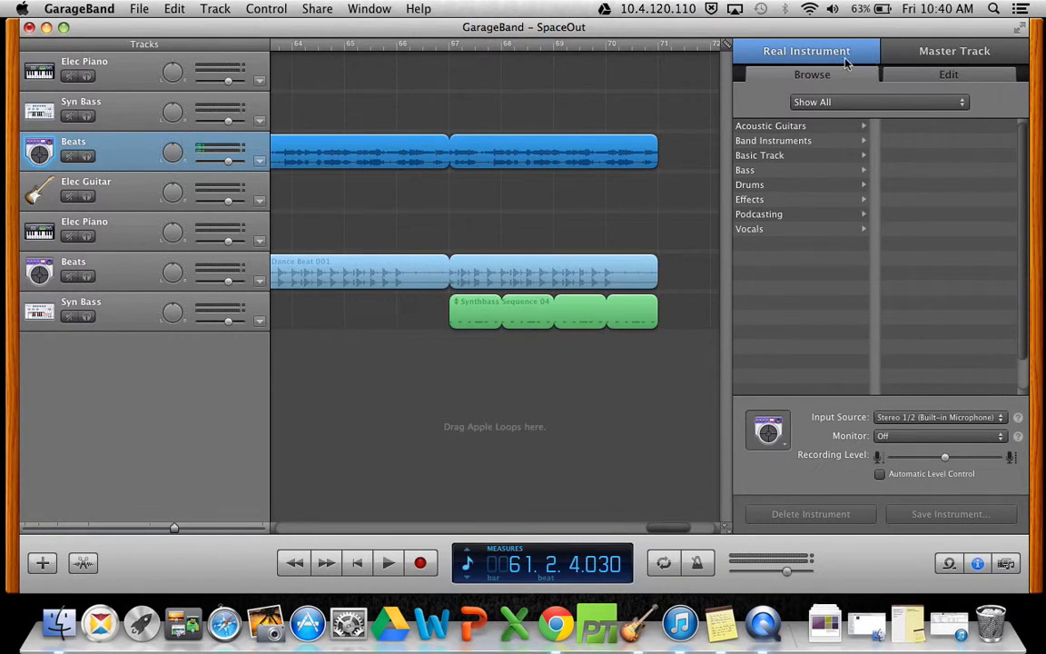
Examine the master track's time signature, key and major/minor options, and view its track and master effects.
{"action": "left_click", "coordinate": [910, 56]}
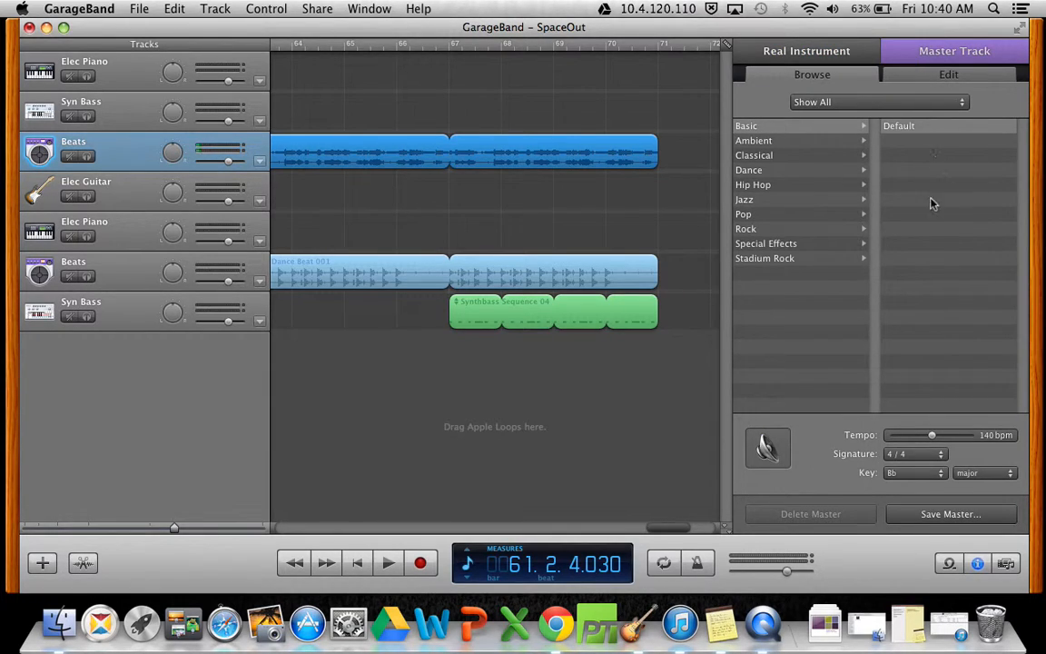
{"action": "left_click", "coordinate": [940, 456]}
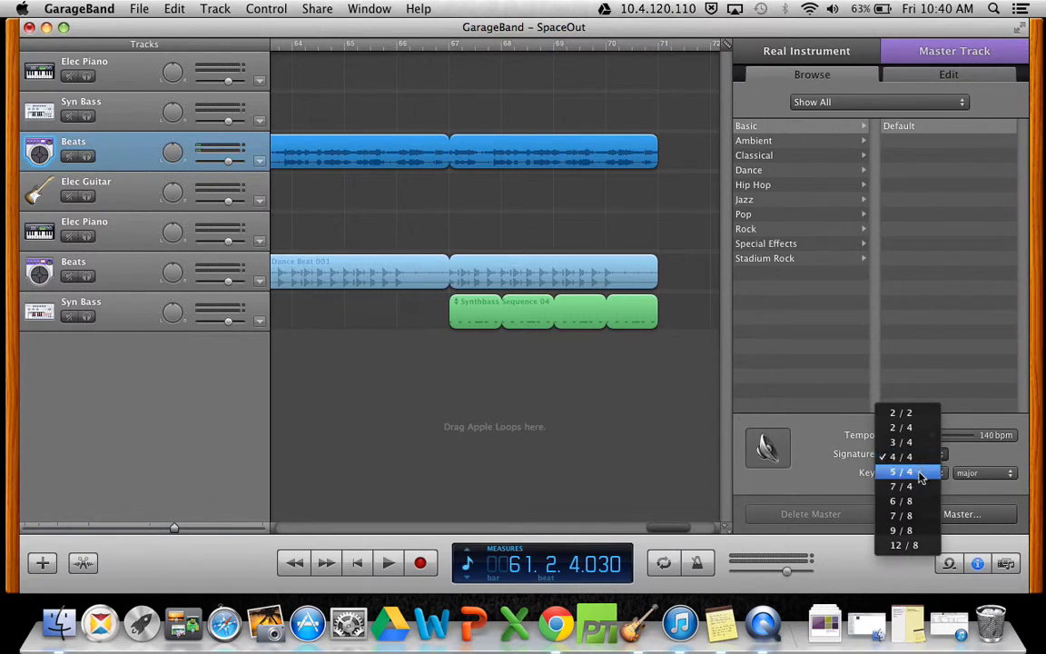
{"action": "left_click", "coordinate": [963, 460]}
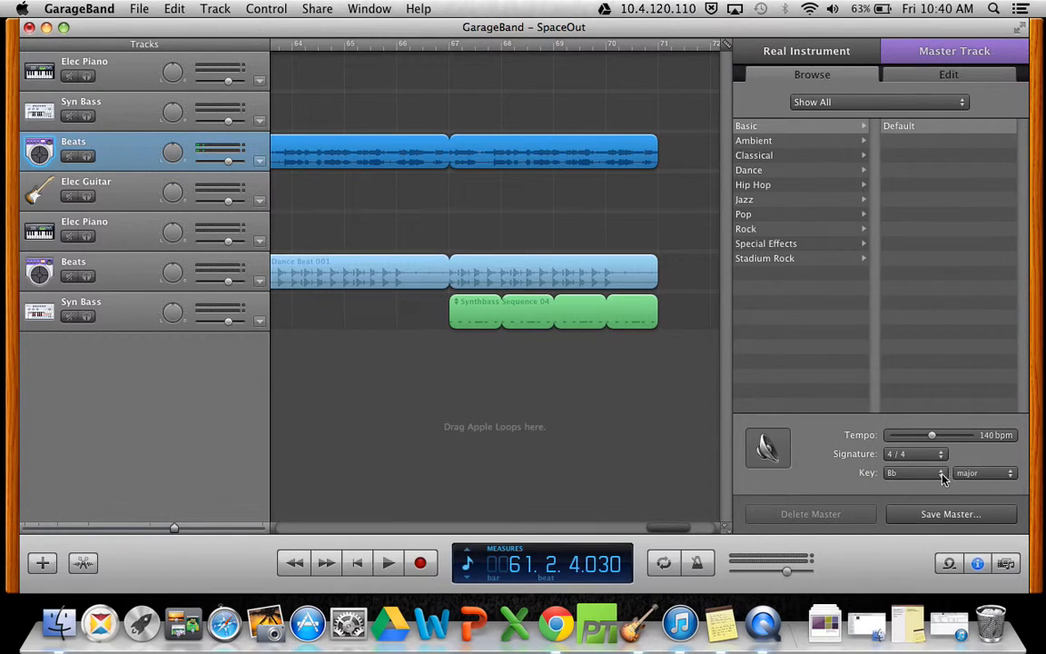
{"action": "left_click", "coordinate": [941, 474]}
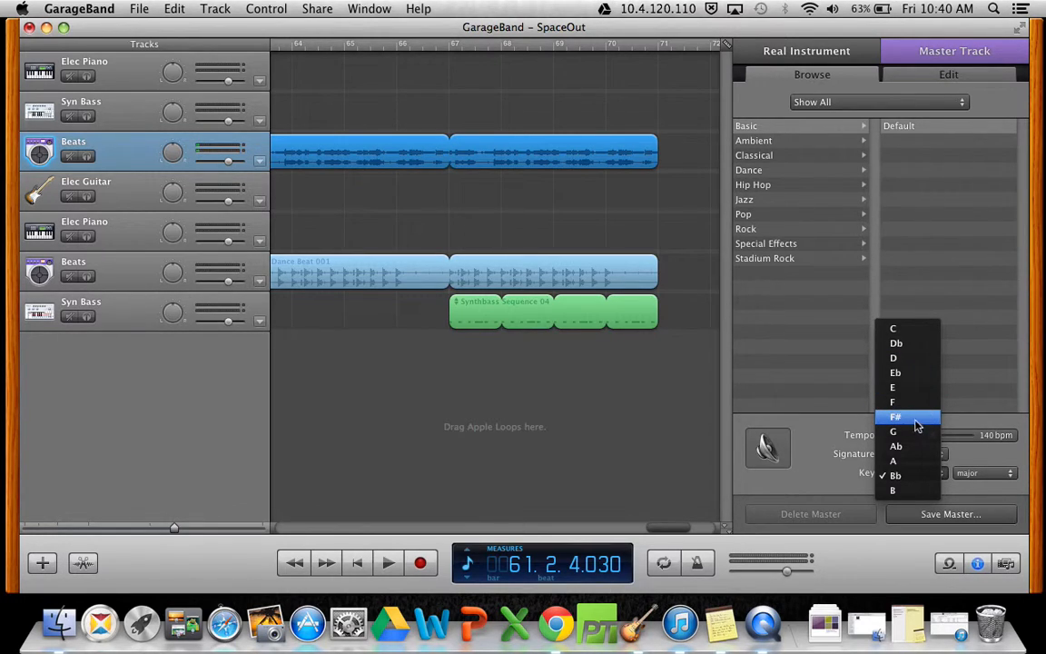
{"action": "left_click", "coordinate": [970, 466]}
{"action": "left_click", "coordinate": [984, 473]}
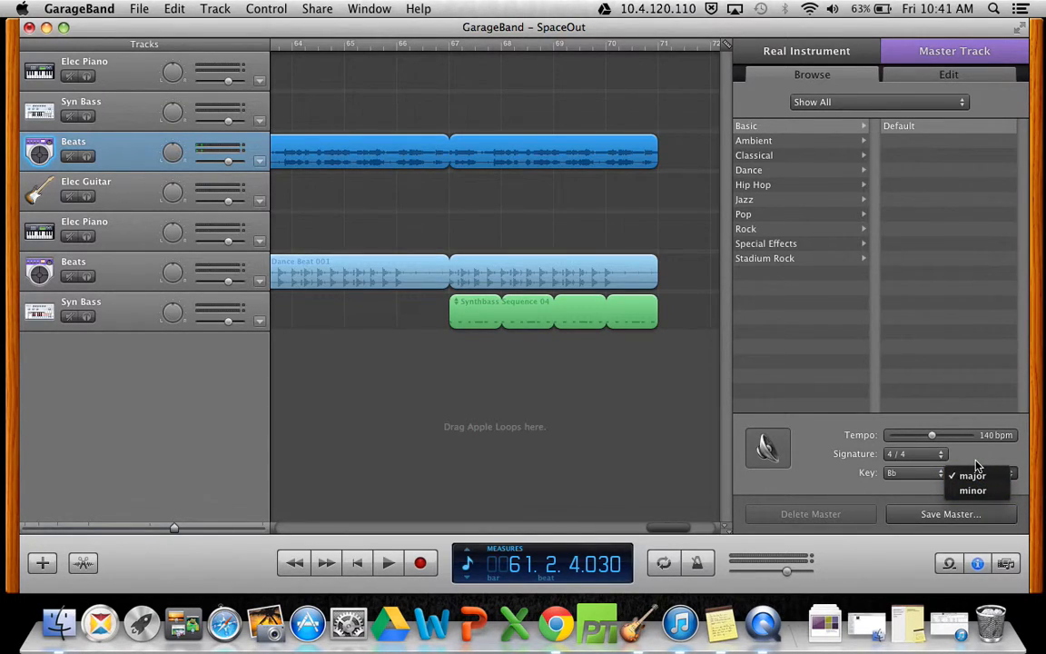
{"action": "left_click", "coordinate": [977, 474]}
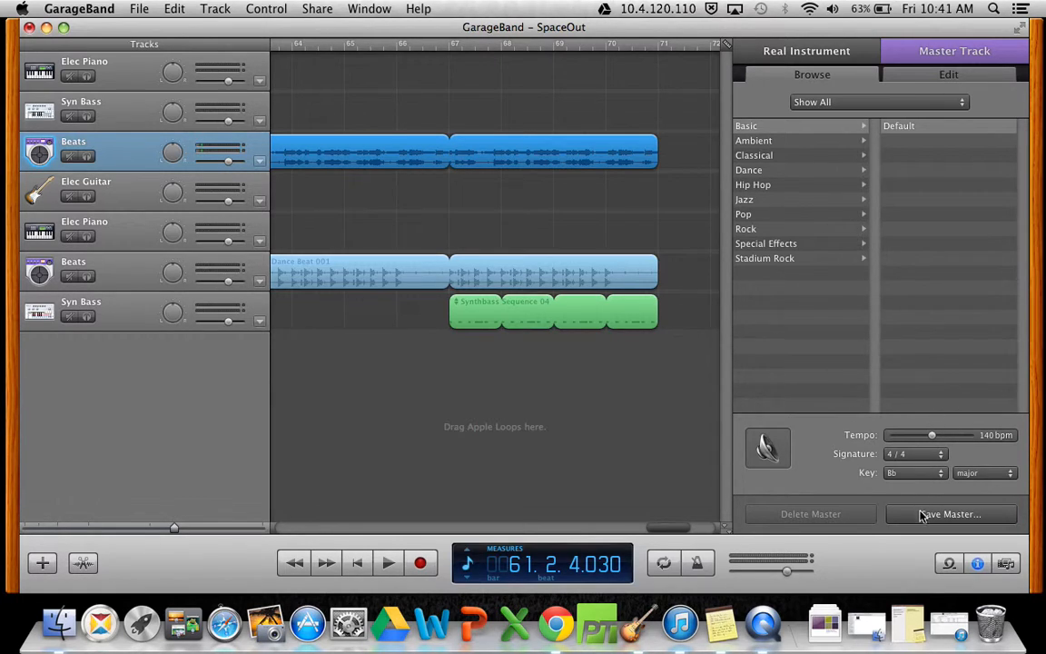
{"action": "left_click", "coordinate": [913, 78]}
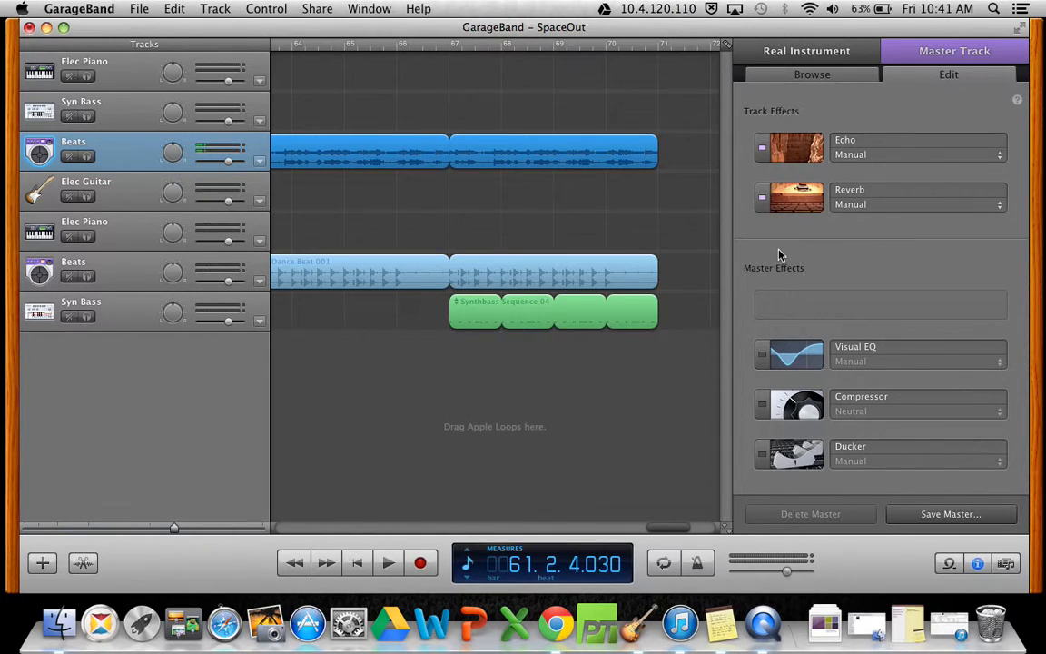
Compare the track settings of the Synthbass Sequence 04 and Spacey Electric Piano 02 regions, then clear the region selection.
{"action": "left_click", "coordinate": [585, 284]}
{"action": "key", "text": "Down"}
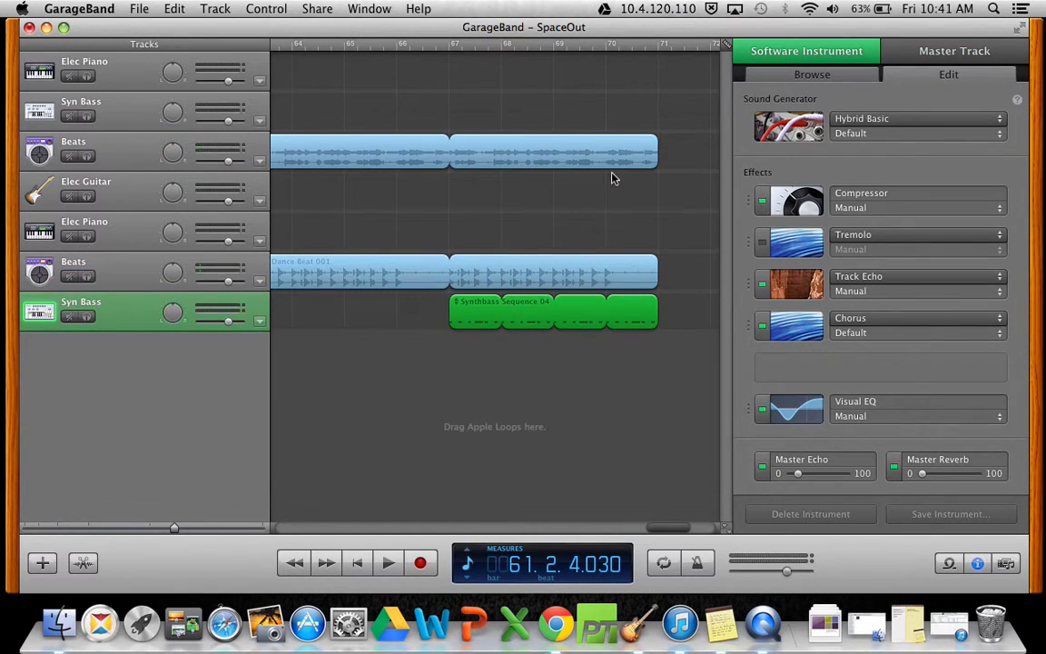
{"action": "left_click", "coordinate": [608, 164]}
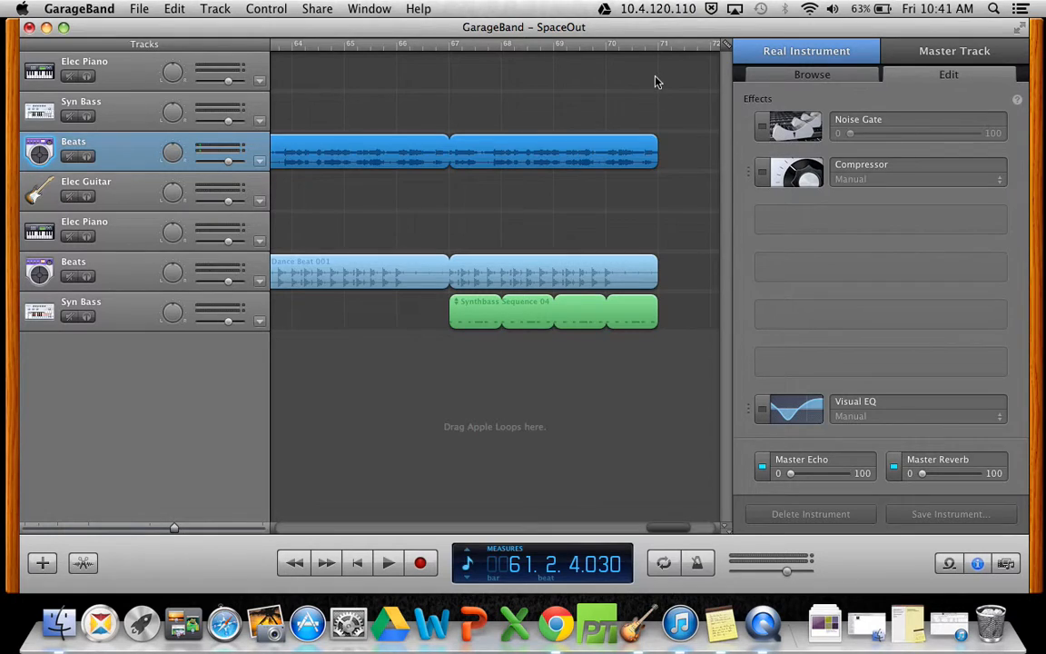
{"action": "left_click", "coordinate": [581, 194]}
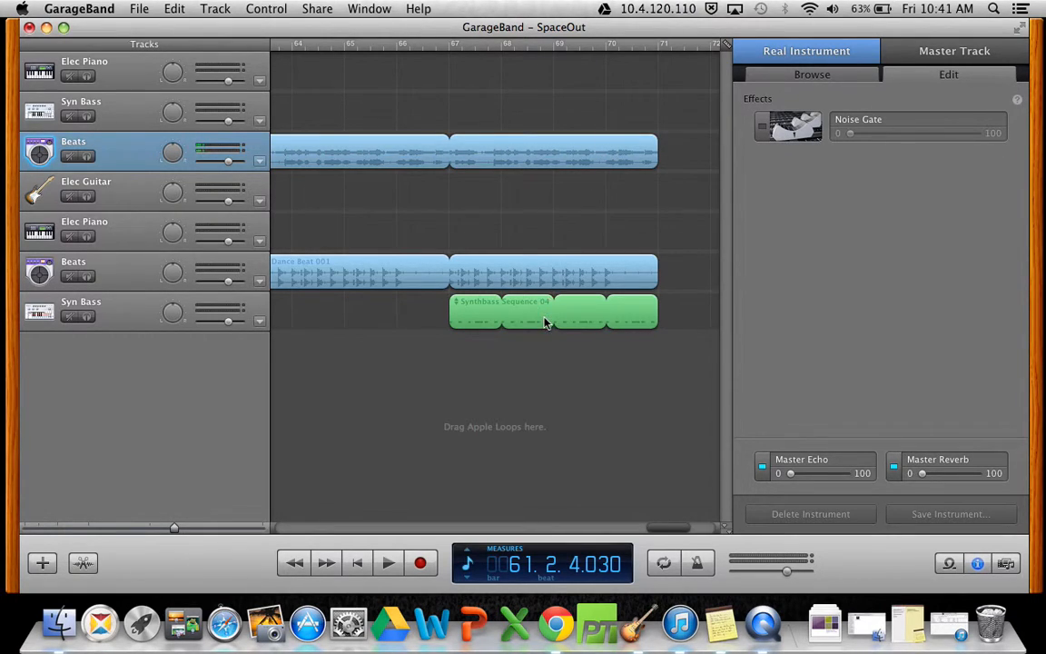
Reselect the Synthbass Sequence 04 region and review its instrument categories and its sound generator and effects.
{"action": "left_click", "coordinate": [553, 318]}
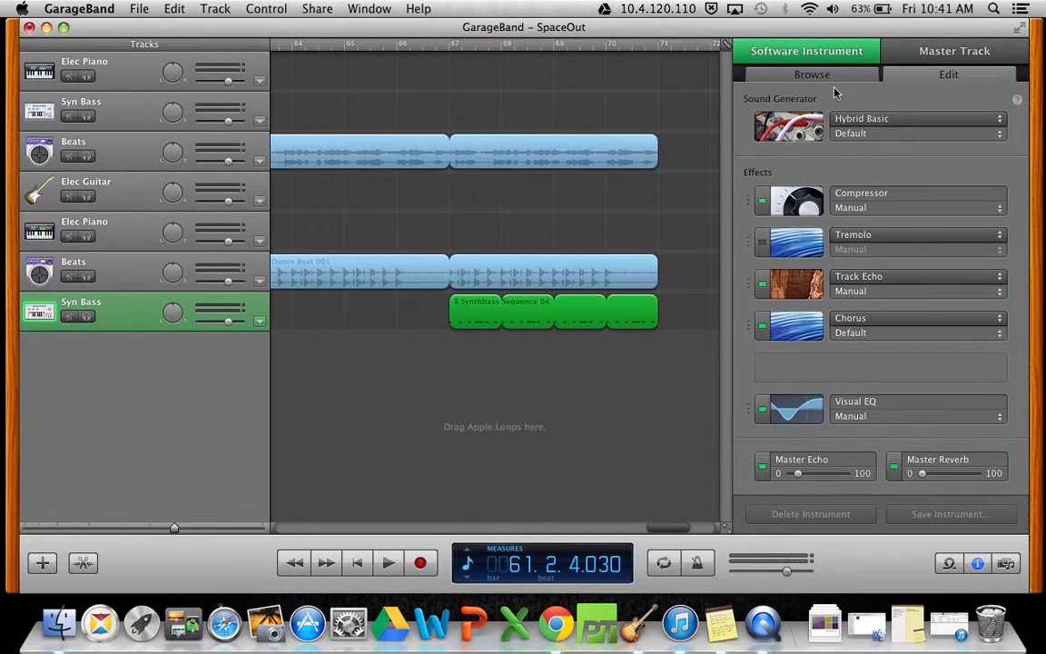
{"action": "left_click", "coordinate": [811, 74]}
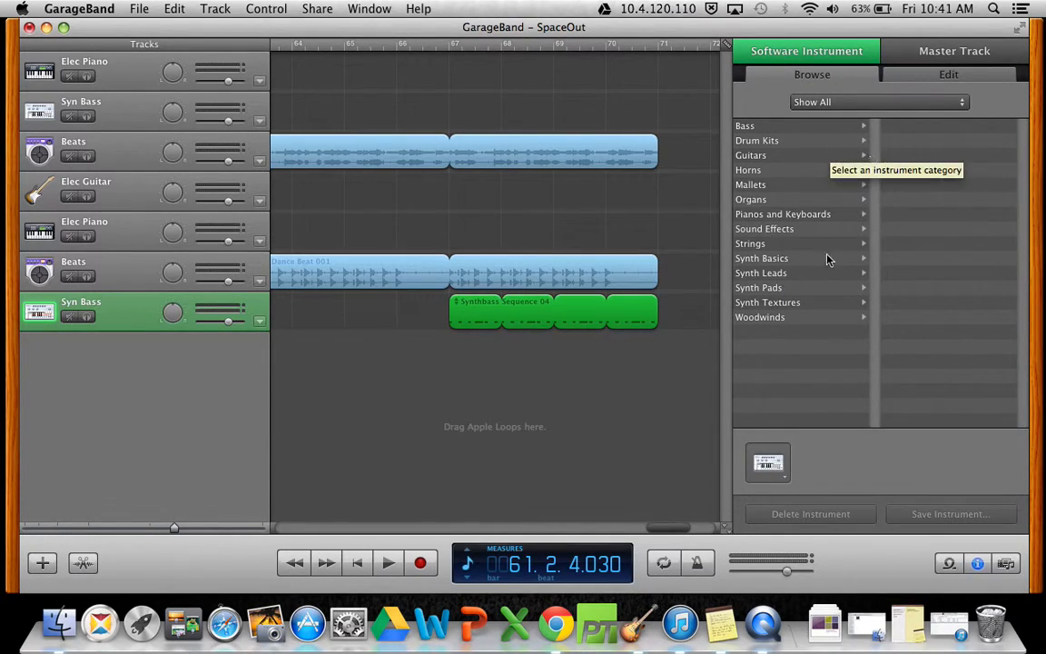
{"action": "left_click", "coordinate": [921, 80]}
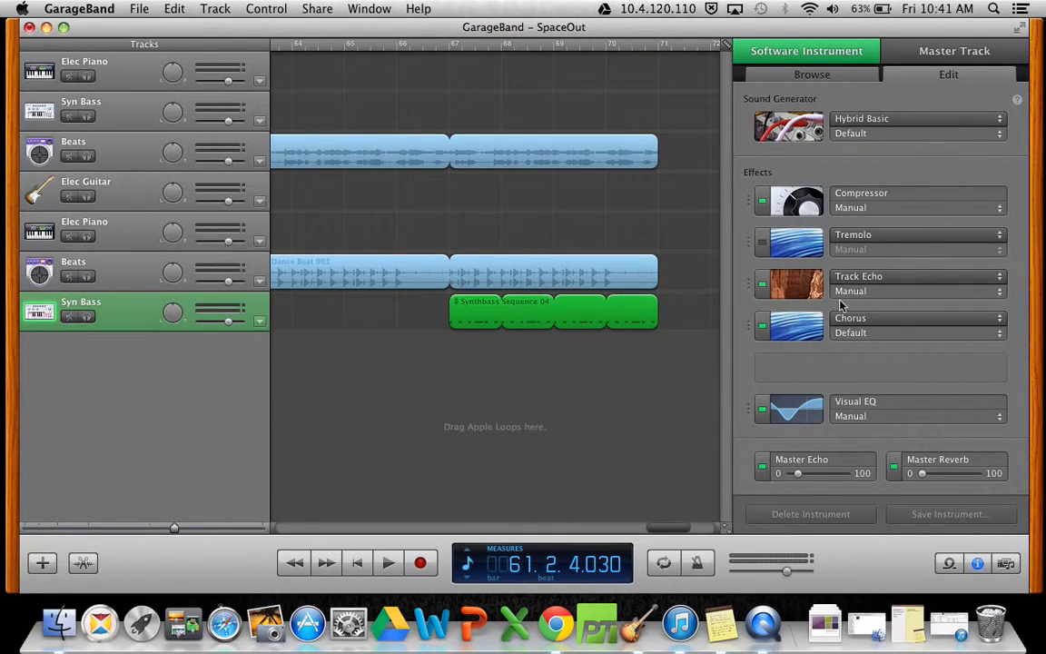
Look through the Chorus effect's alternatives and presets on the bottom Syn Bass track, and set its preset to Atmospheric.
{"action": "mouse_move", "coordinate": [821, 321]}
{"action": "left_click", "coordinate": [855, 321]}
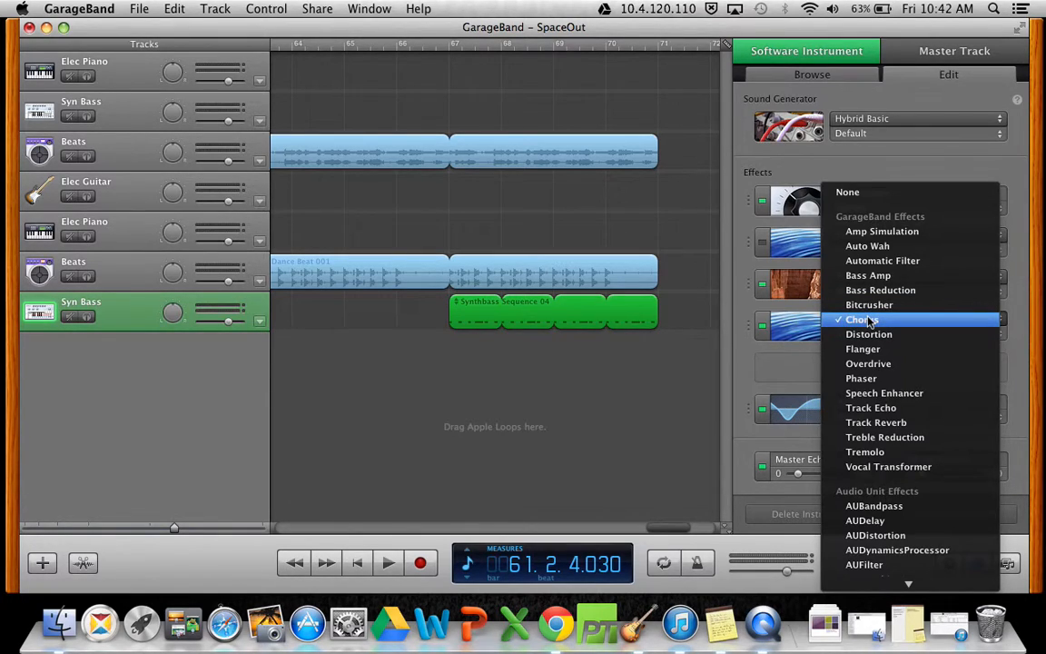
{"action": "left_click", "coordinate": [773, 356]}
{"action": "left_click", "coordinate": [854, 334]}
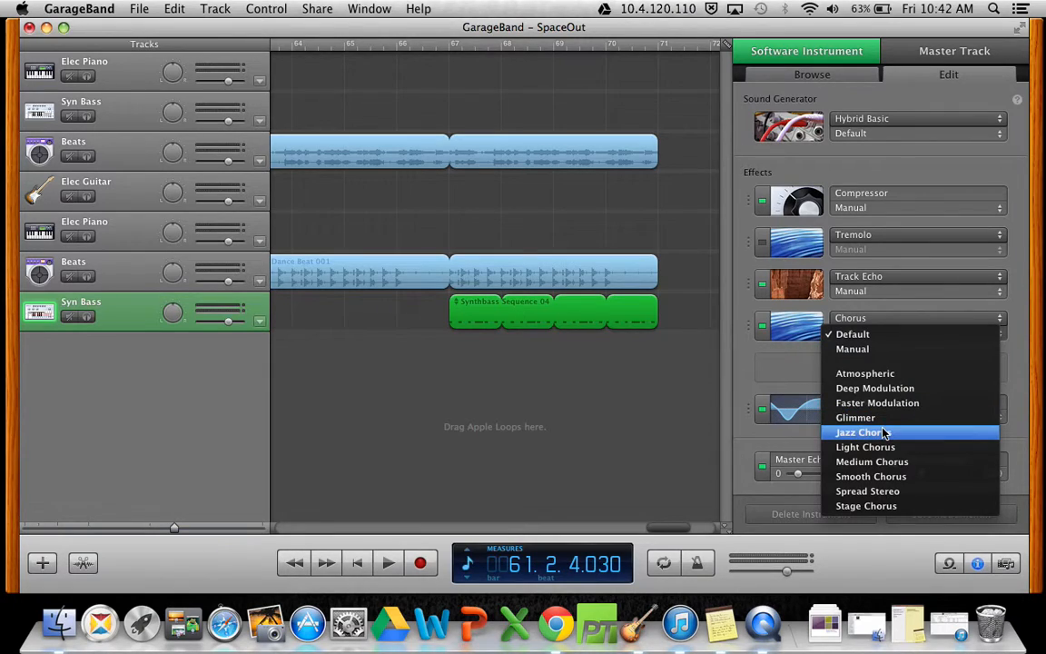
{"action": "left_click", "coordinate": [887, 308]}
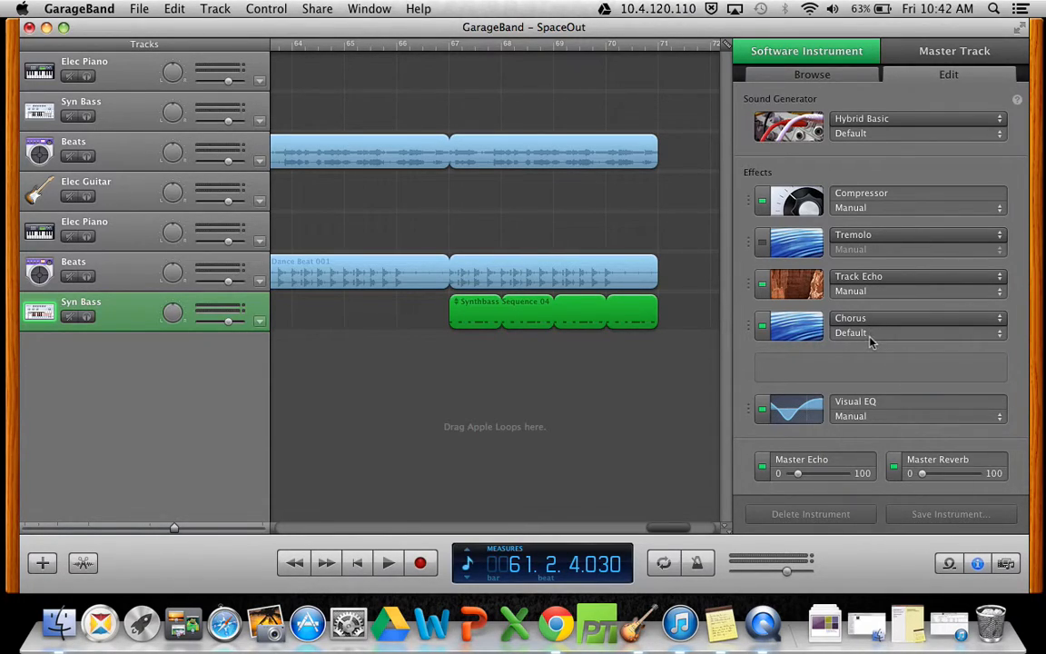
{"action": "left_click", "coordinate": [870, 336]}
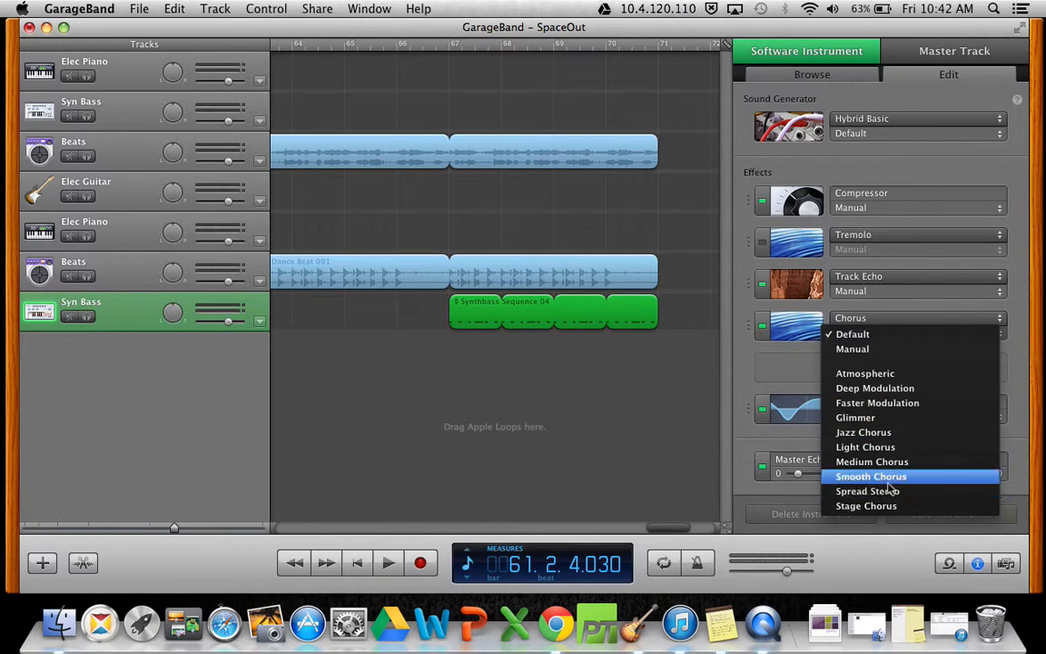
{"action": "left_click", "coordinate": [887, 376]}
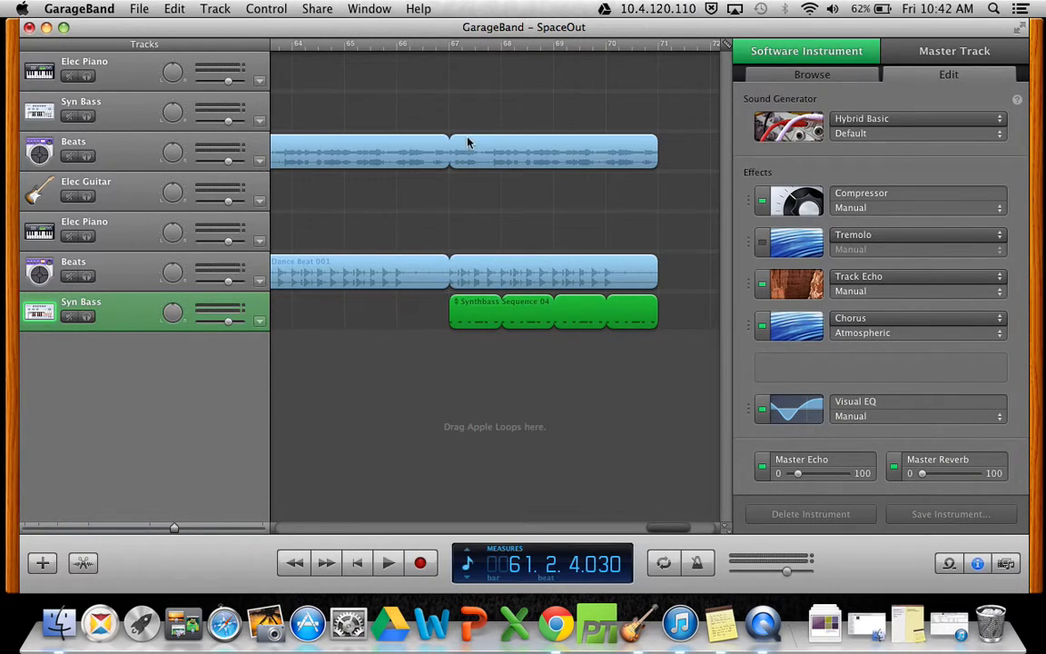
Play the song from just before the Synthbass Sequence 04 region to hear the Atmospheric chorus, and stop playback.
{"action": "left_click", "coordinate": [435, 44]}
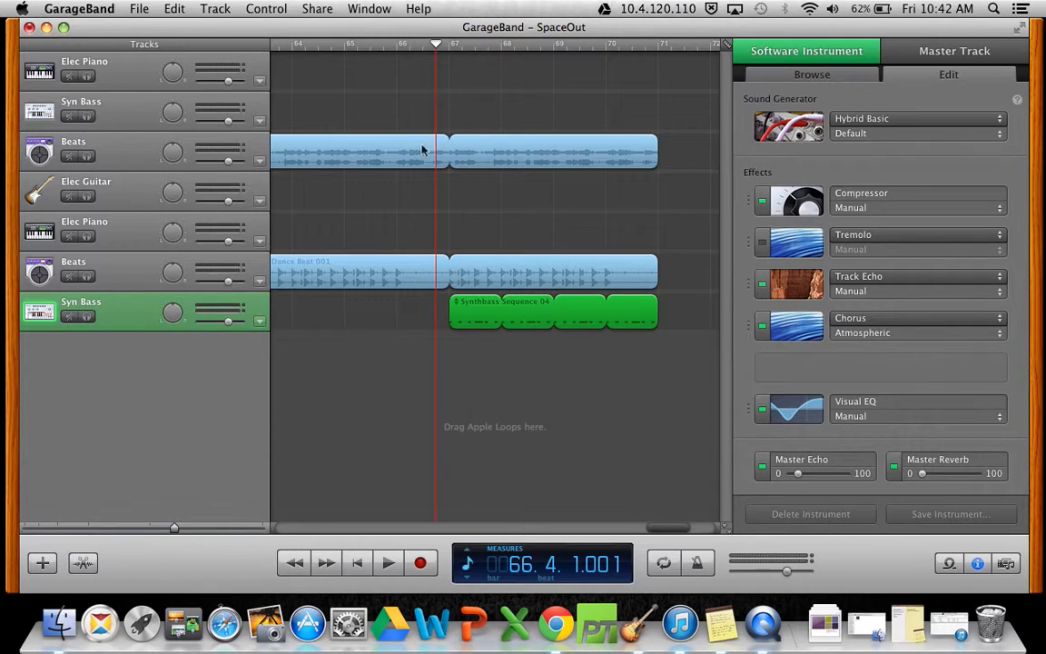
{"action": "left_click", "coordinate": [388, 565]}
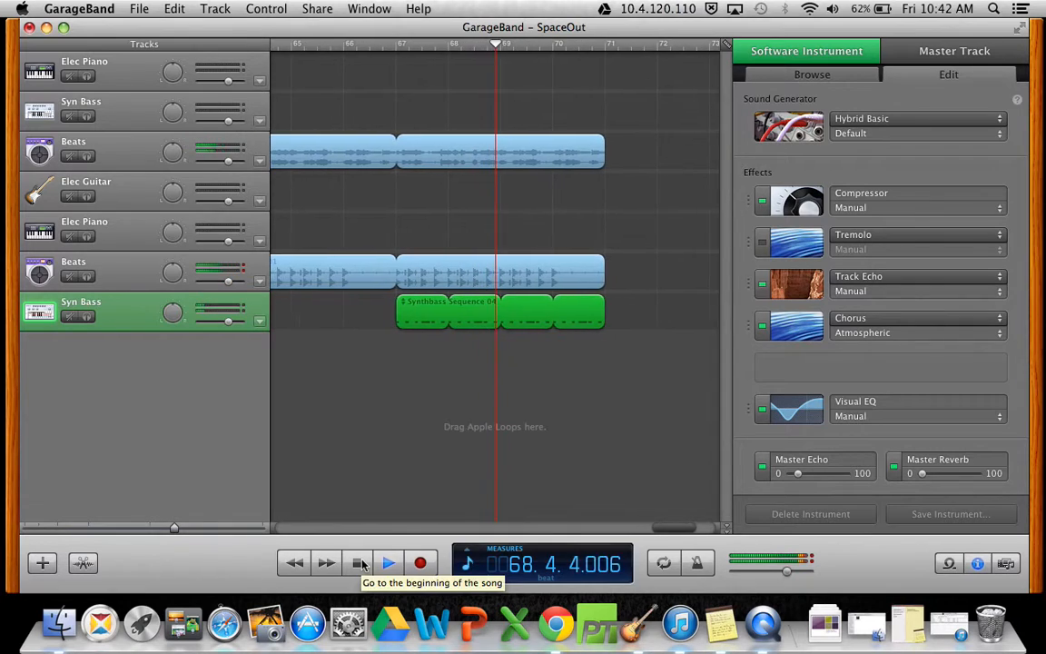
{"action": "left_click", "coordinate": [361, 565]}
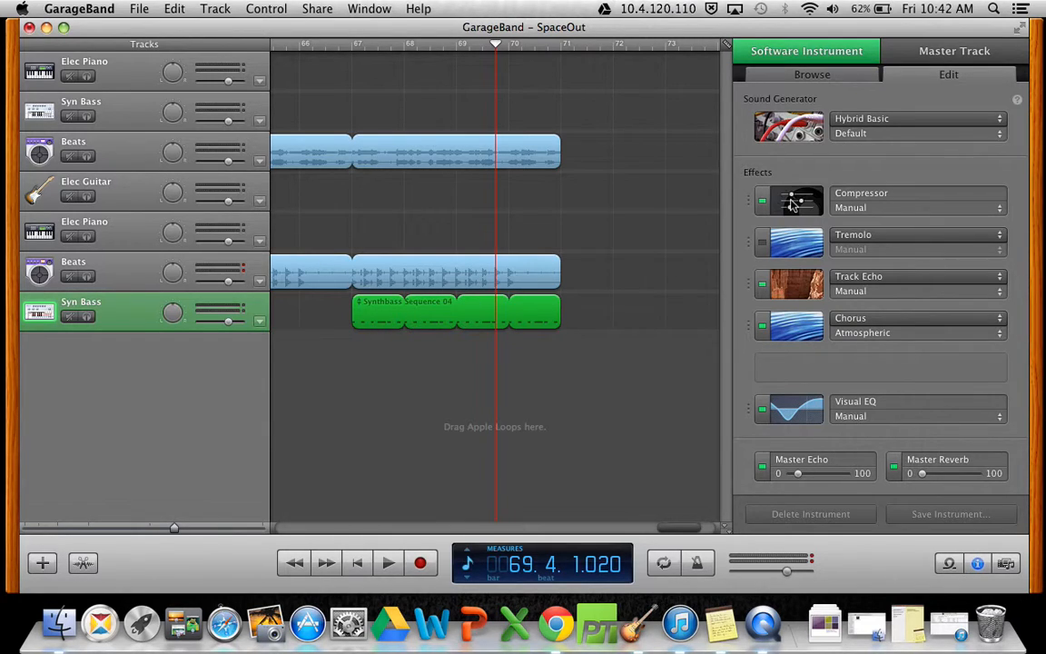
Change the bottom Syn Bass track's sound generator to Horns with the Trumpet Section preset.
{"action": "left_click", "coordinate": [867, 120]}
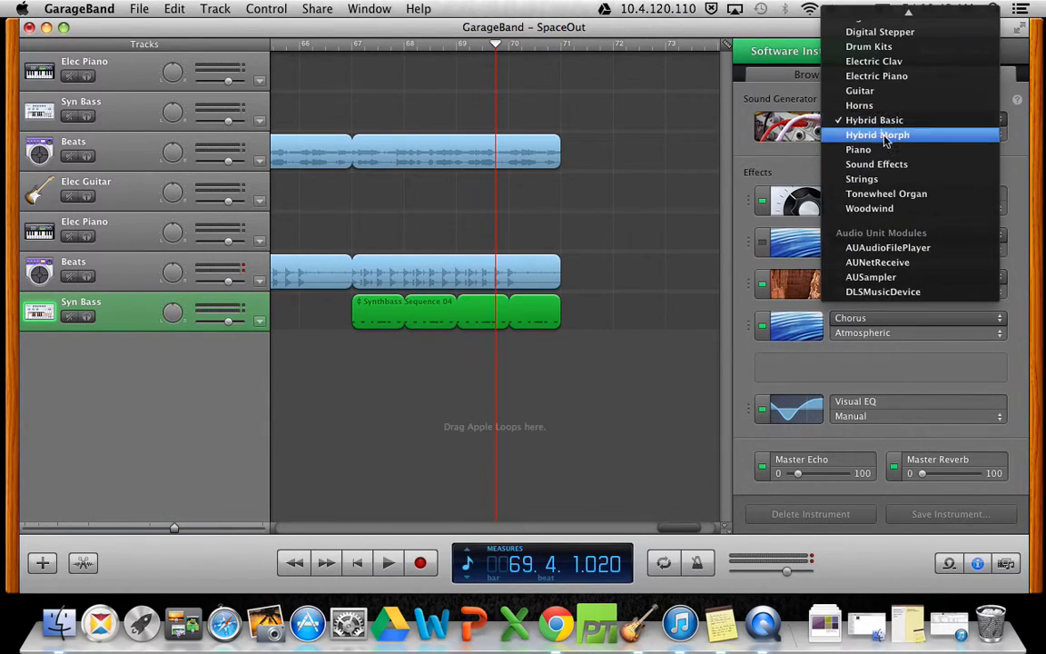
{"action": "scroll", "coordinate": [887, 144], "scroll_direction": "up", "scroll_amount": 5}
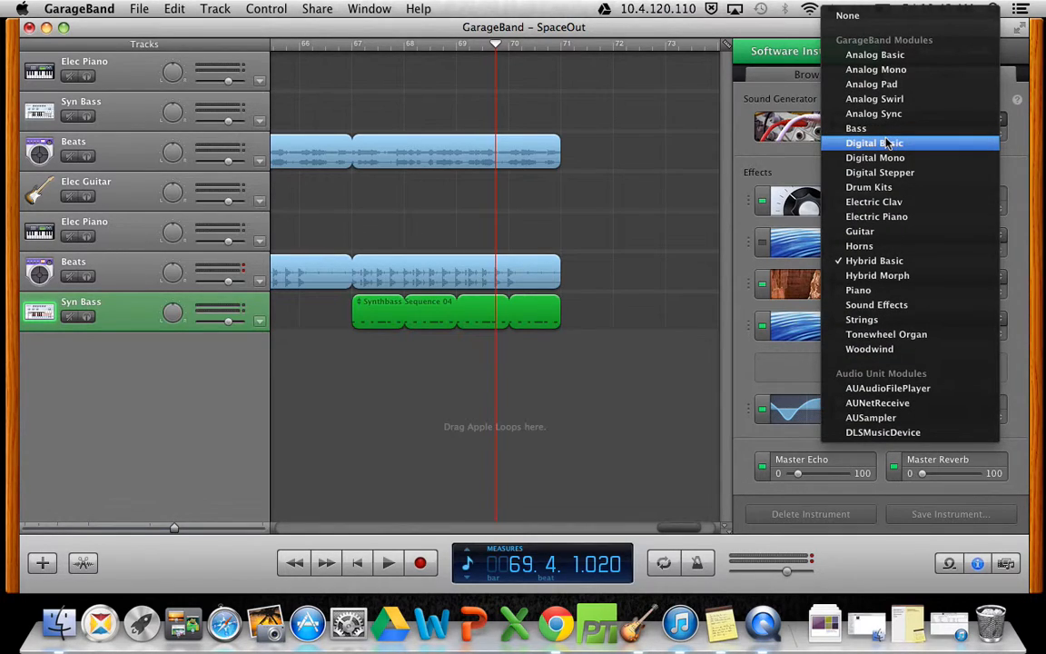
{"action": "left_click", "coordinate": [879, 251]}
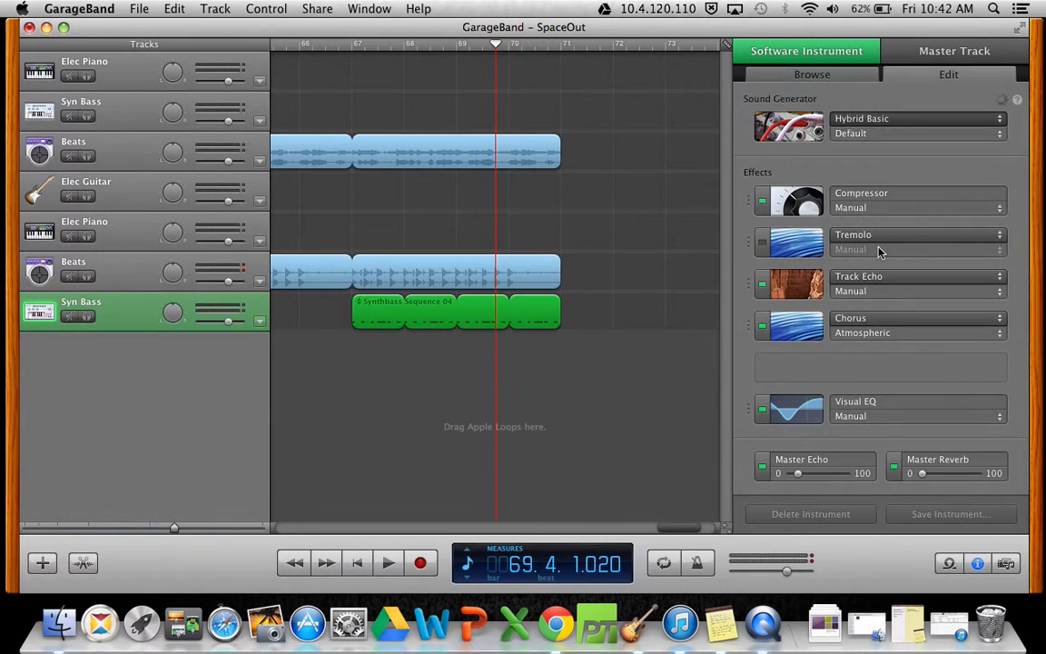
{"action": "left_click", "coordinate": [869, 133]}
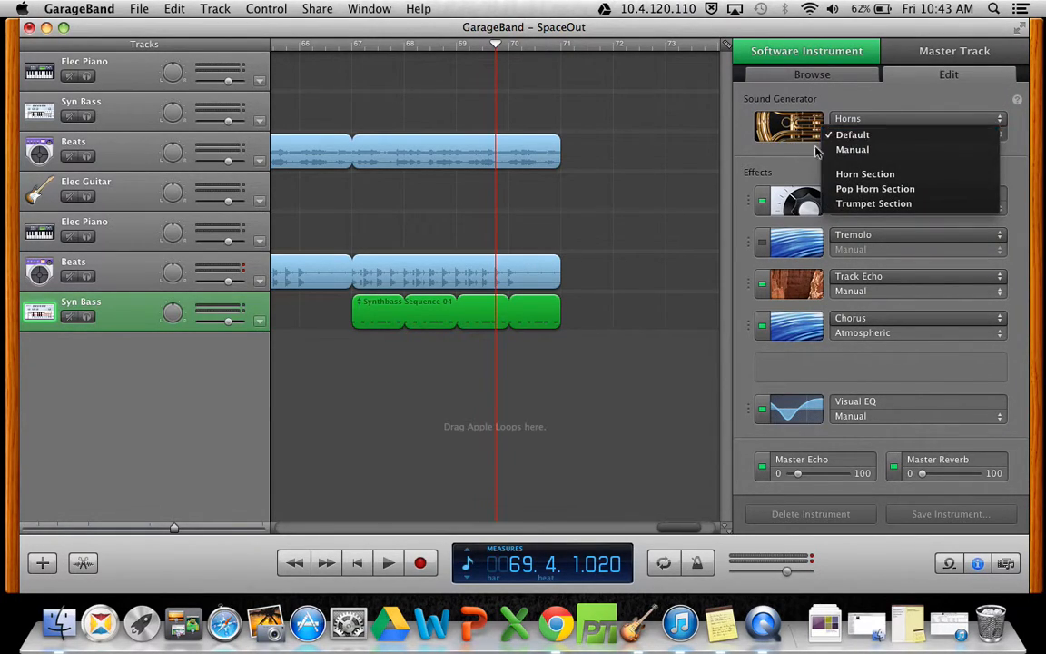
{"action": "left_click", "coordinate": [901, 204]}
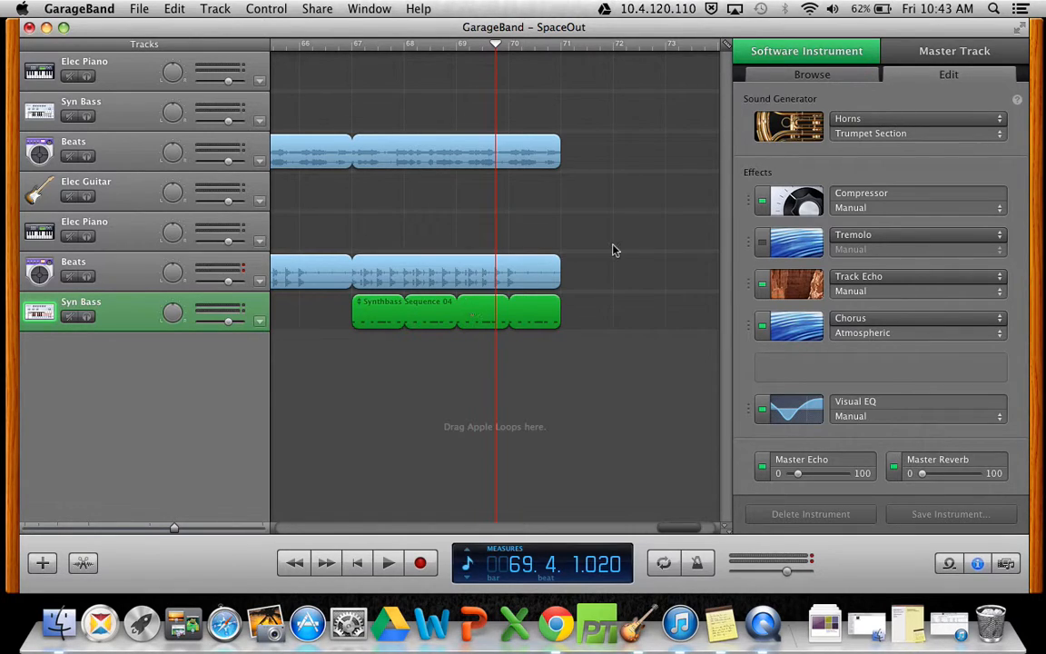
Listen to the Trumpet Section sound by playing from measure 66, beat 3, and stop within the Synthbass Sequence 04 region.
{"action": "left_click", "coordinate": [325, 45]}
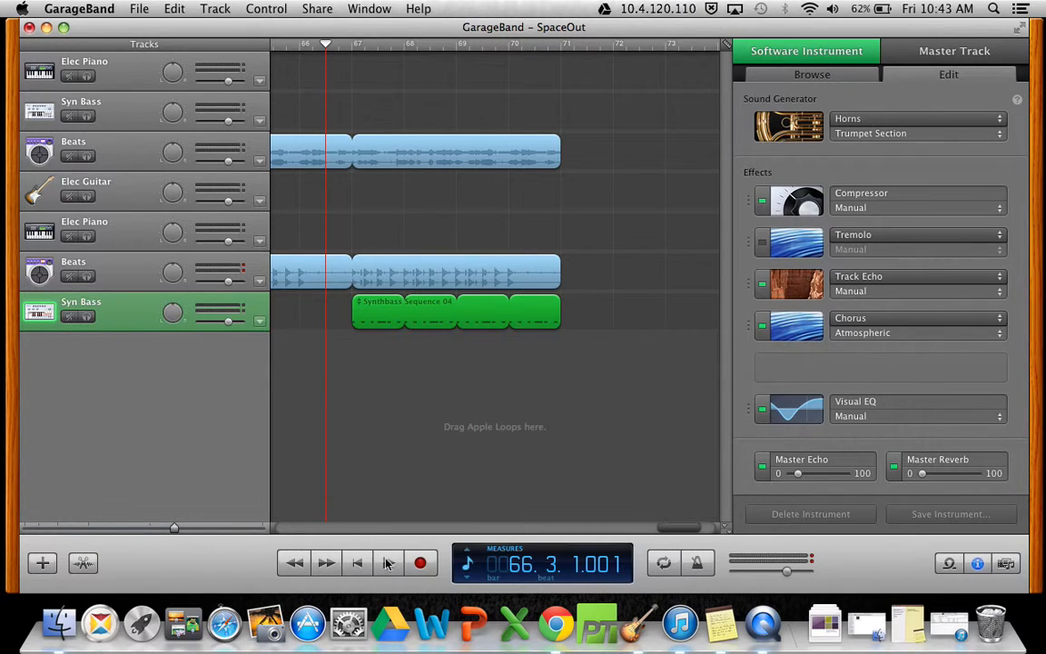
{"action": "key", "text": "space"}
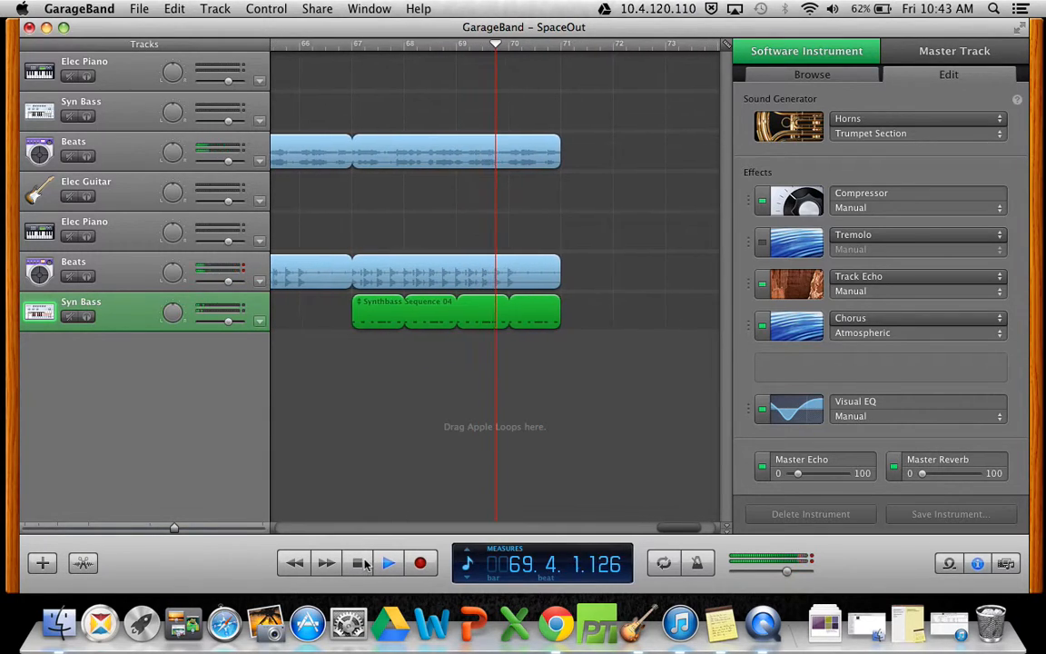
{"action": "key", "text": "space"}
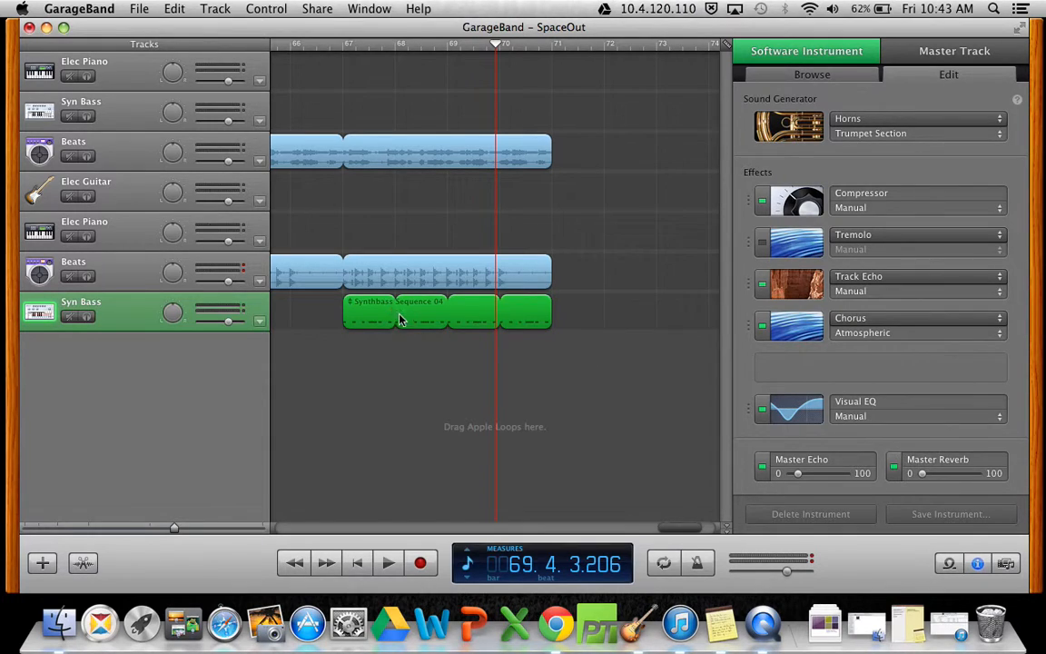
Compare the upper Syn Bass track's sound generator and effects with those of the bottom Syn Bass track, ending on the bottom one.
{"action": "scroll", "coordinate": [408, 346], "scroll_direction": "left", "scroll_amount": 5}
{"action": "scroll", "coordinate": [409, 346], "scroll_direction": "right", "scroll_amount": 8}
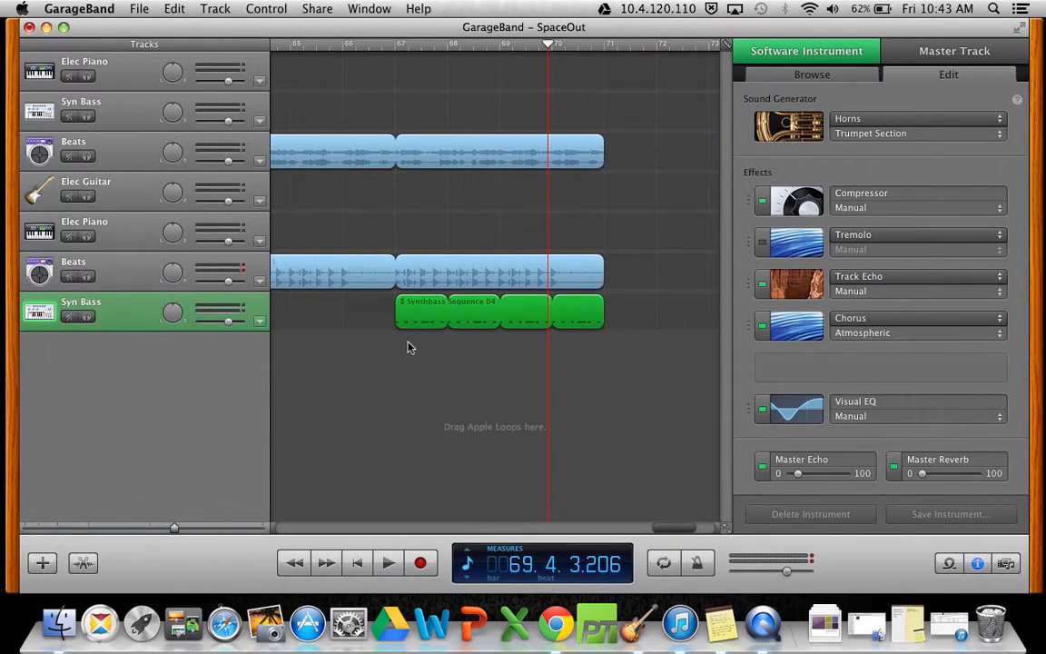
{"action": "scroll", "coordinate": [408, 346], "scroll_direction": "right", "scroll_amount": 1}
{"action": "scroll", "coordinate": [409, 345], "scroll_direction": "left", "scroll_amount": 6}
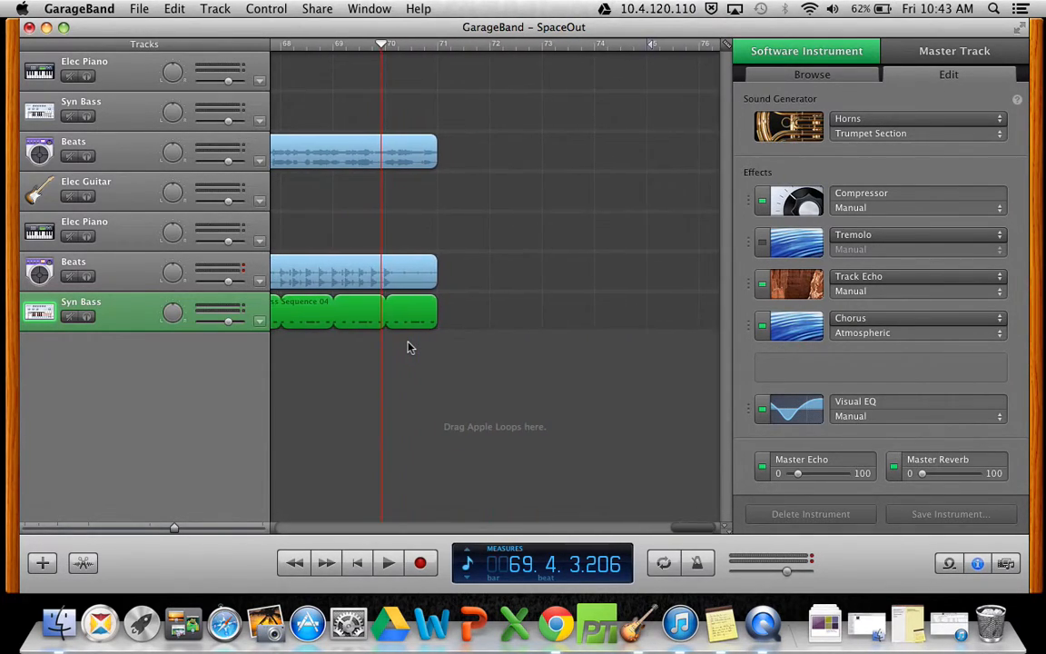
{"action": "scroll", "coordinate": [408, 346], "scroll_direction": "right", "scroll_amount": 2}
{"action": "scroll", "coordinate": [408, 345], "scroll_direction": "left", "scroll_amount": 5}
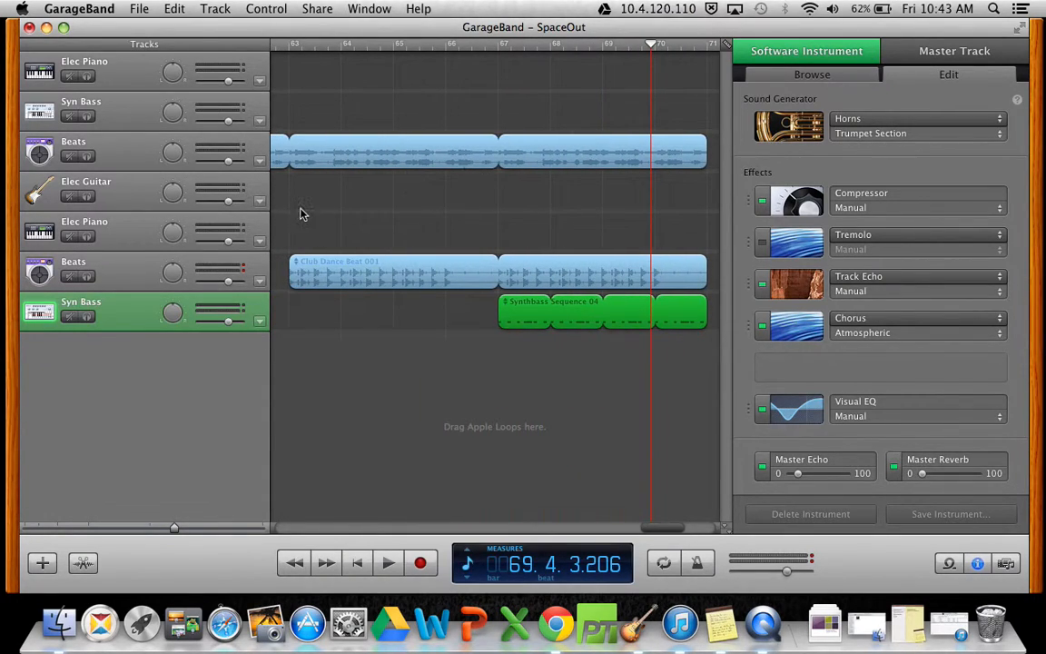
{"action": "left_click", "coordinate": [402, 306]}
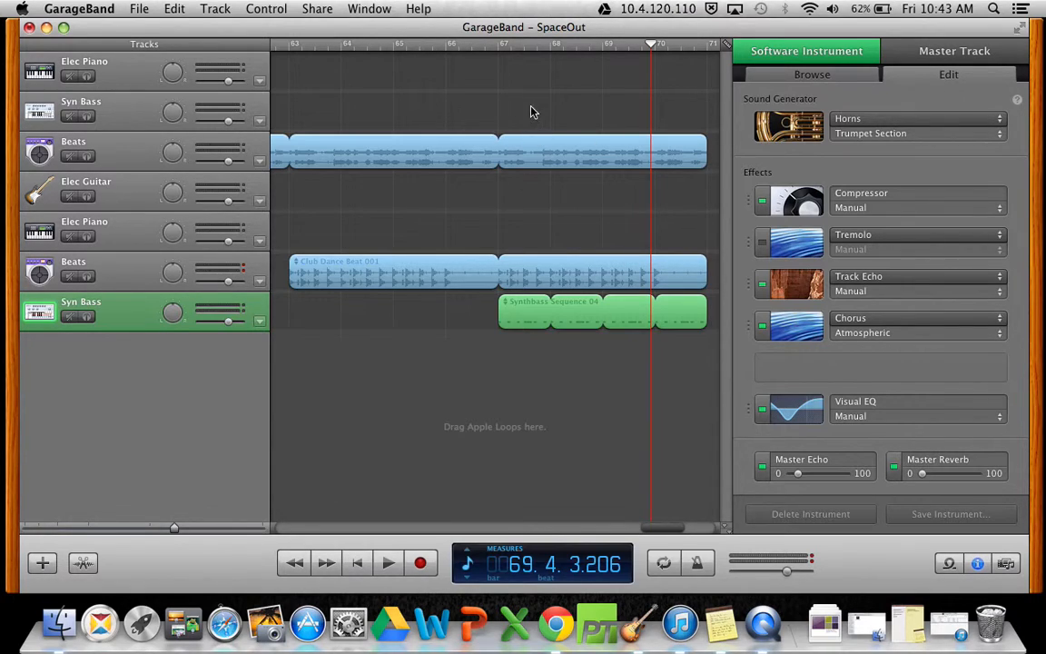
{"action": "left_click", "coordinate": [127, 85]}
{"action": "left_click", "coordinate": [113, 98]}
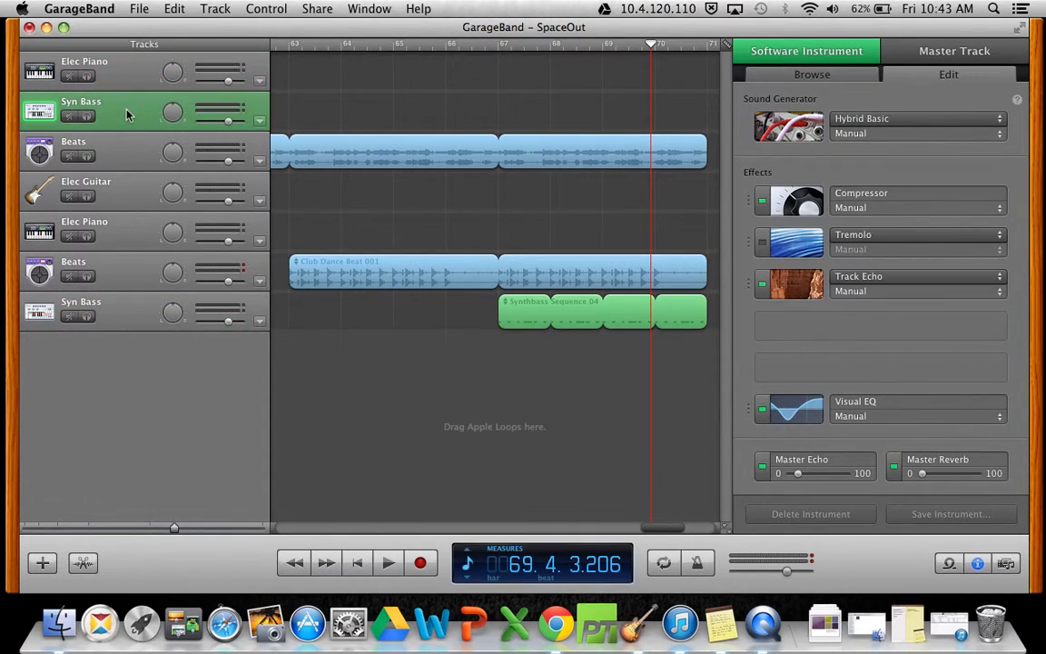
{"action": "left_click", "coordinate": [146, 312]}
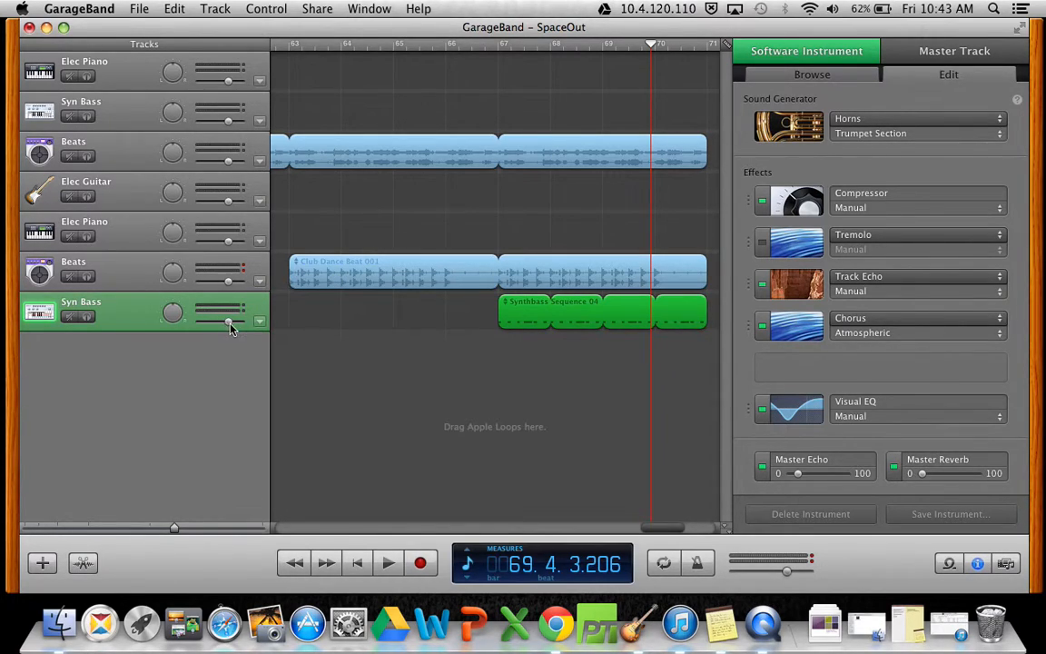
Raise the bottom Syn Bass track's volume and lower the adjacent Beats track's volume, auditioning the balance from measure 66.
{"action": "left_click_drag", "start_coordinate": [230, 329], "coordinate": [243, 325]}
{"action": "left_click_drag", "start_coordinate": [228, 284], "coordinate": [225, 284]}
{"action": "left_click", "coordinate": [445, 51]}
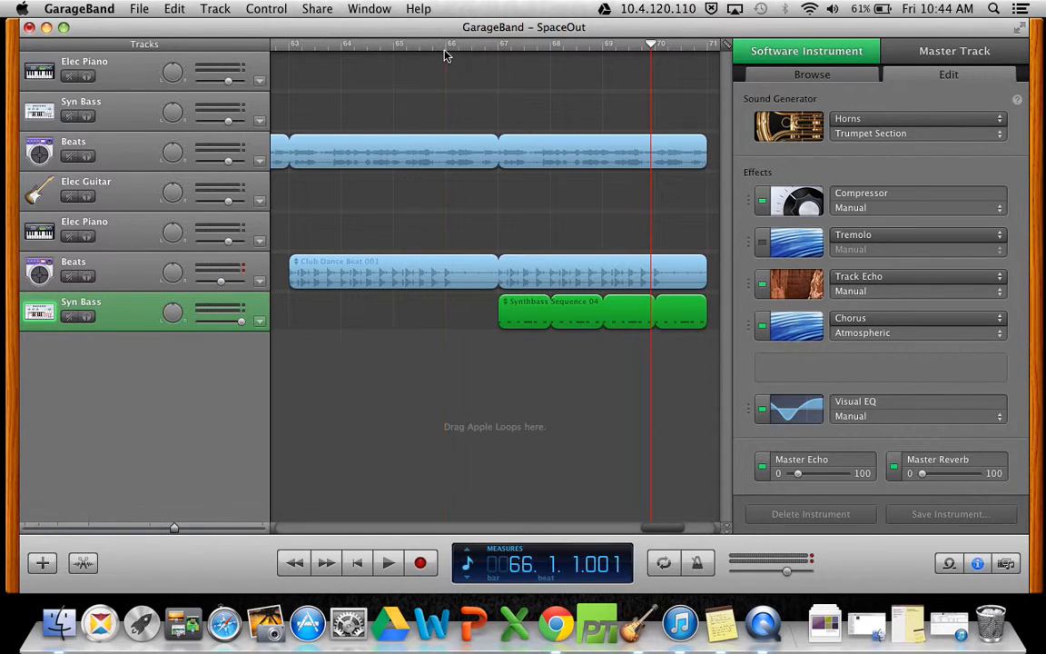
{"action": "left_click", "coordinate": [387, 564]}
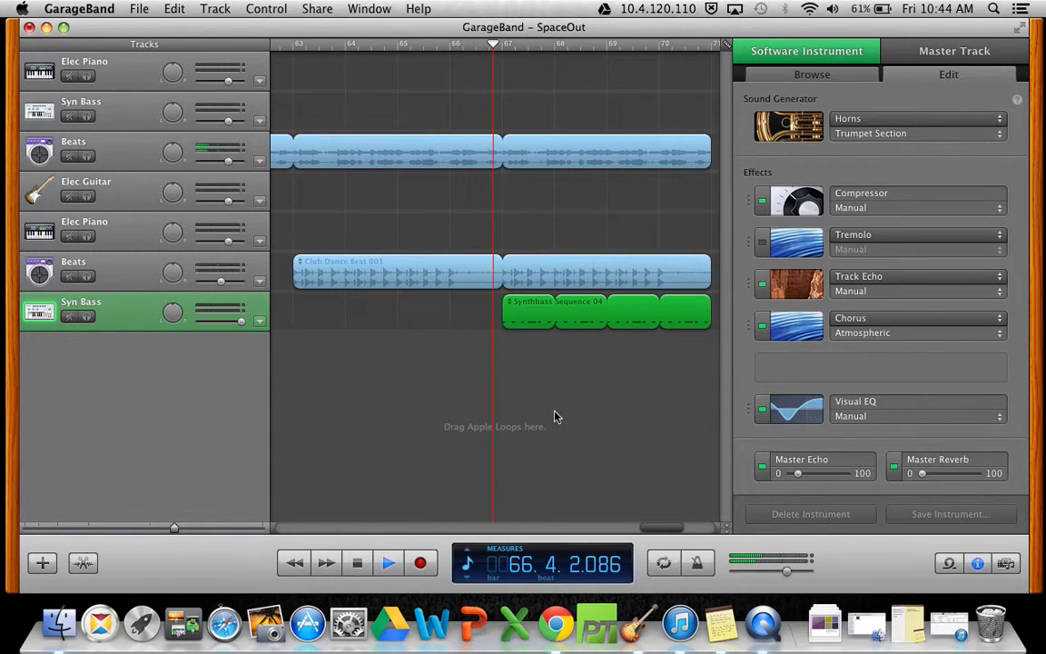
{"action": "left_click", "coordinate": [360, 563]}
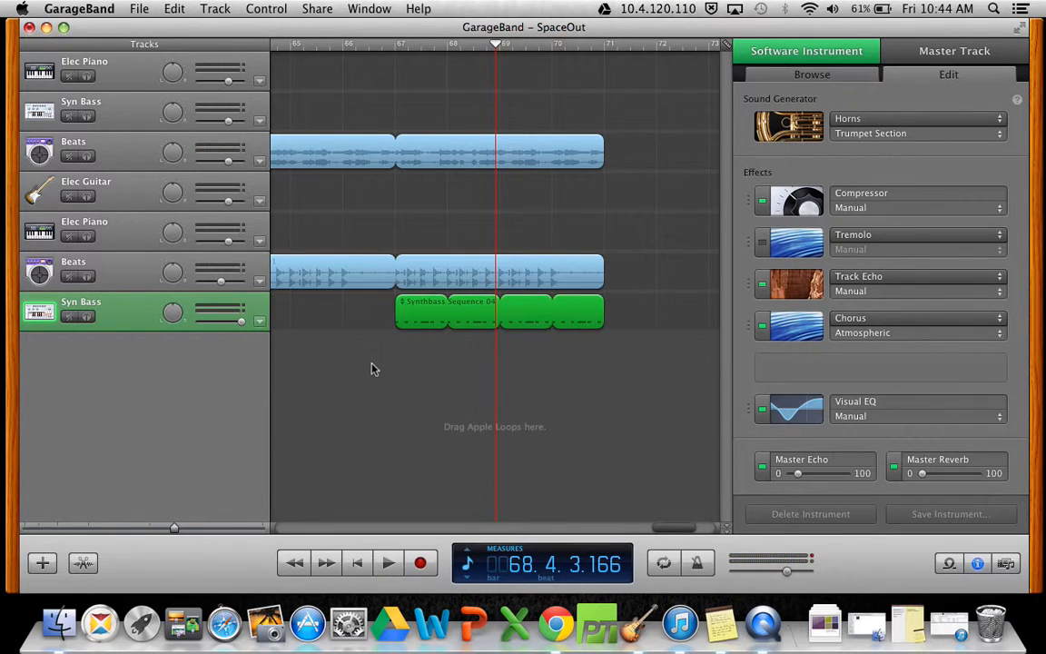
View the Elec Guitar track's Track Volume automation row, and hide it again.
{"action": "left_click", "coordinate": [260, 202]}
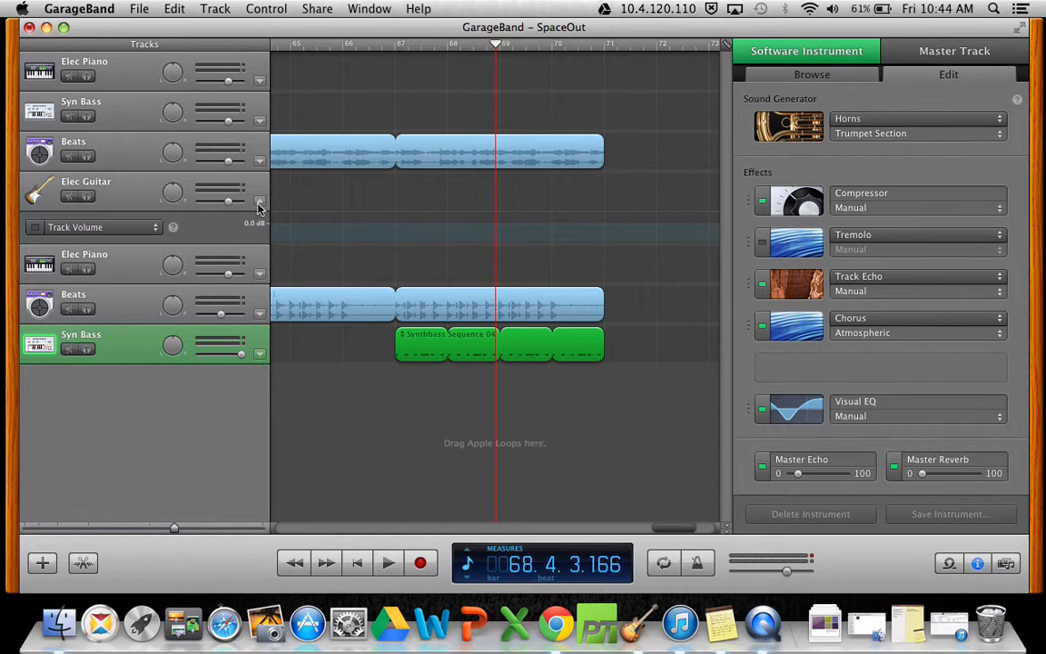
{"action": "left_click", "coordinate": [259, 203]}
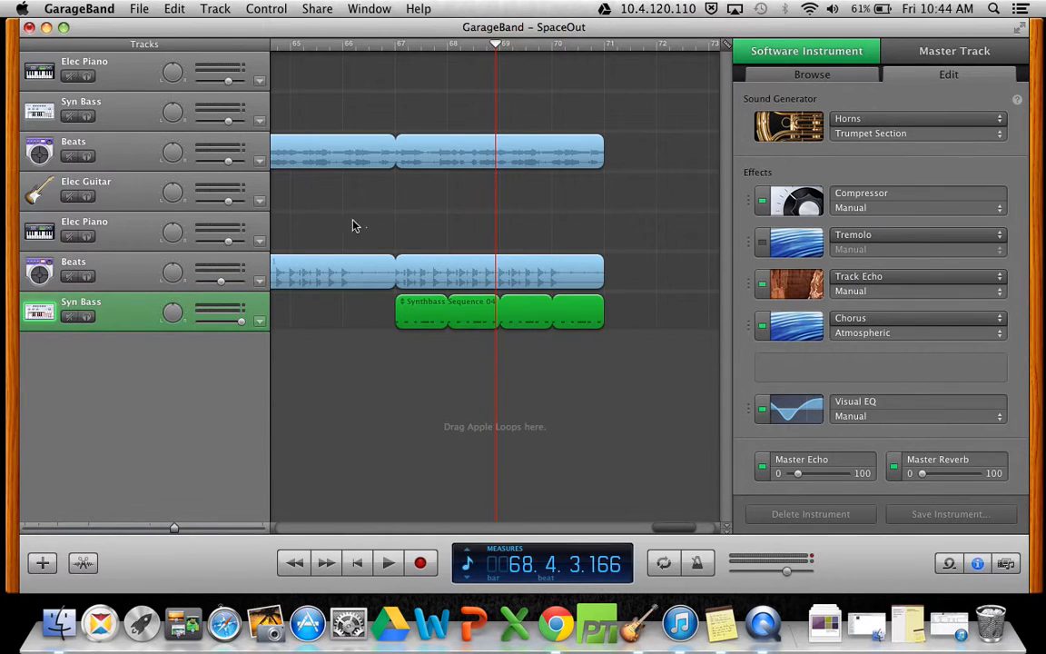
Solo the bottom Syn Bass track, listen to it alone from measure 66, beat 3, and unsolo it.
{"action": "left_click", "coordinate": [87, 315]}
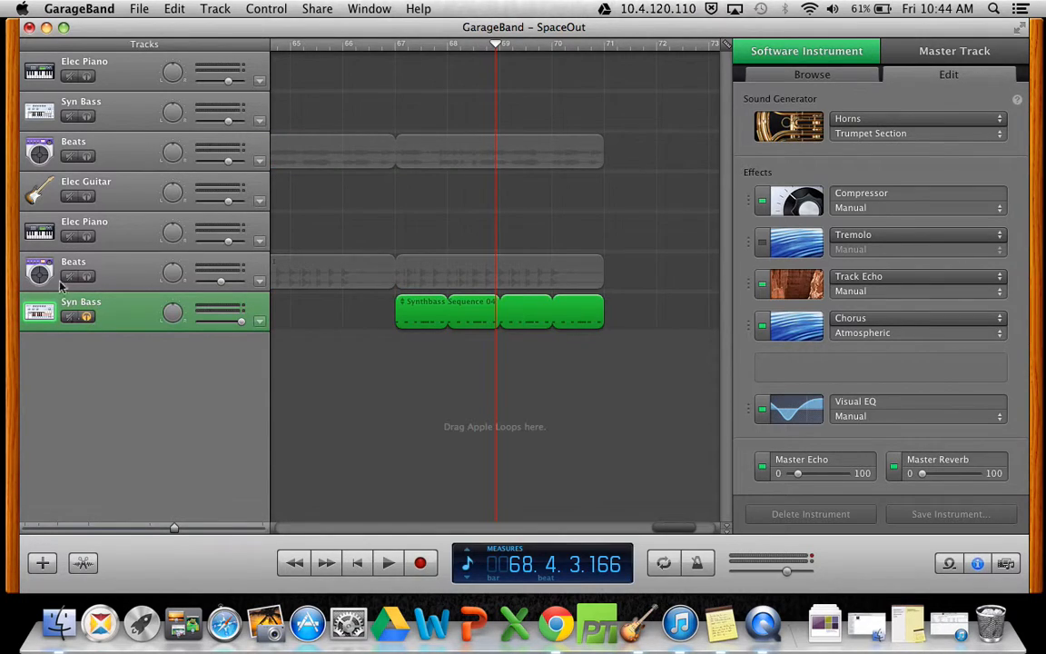
{"action": "left_click", "coordinate": [366, 45]}
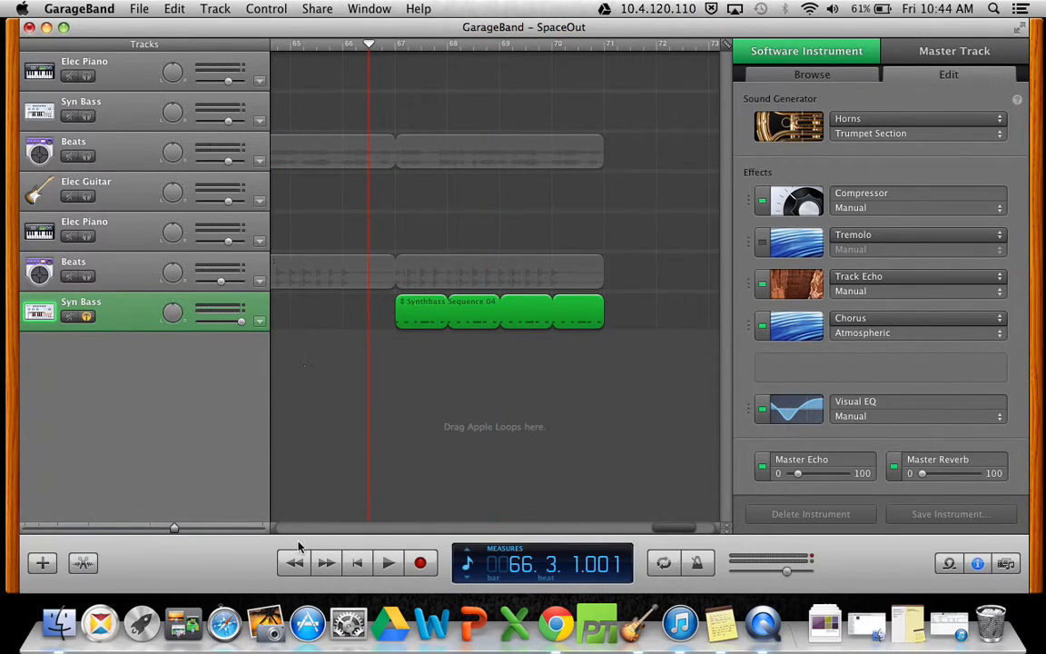
{"action": "key", "text": "space"}
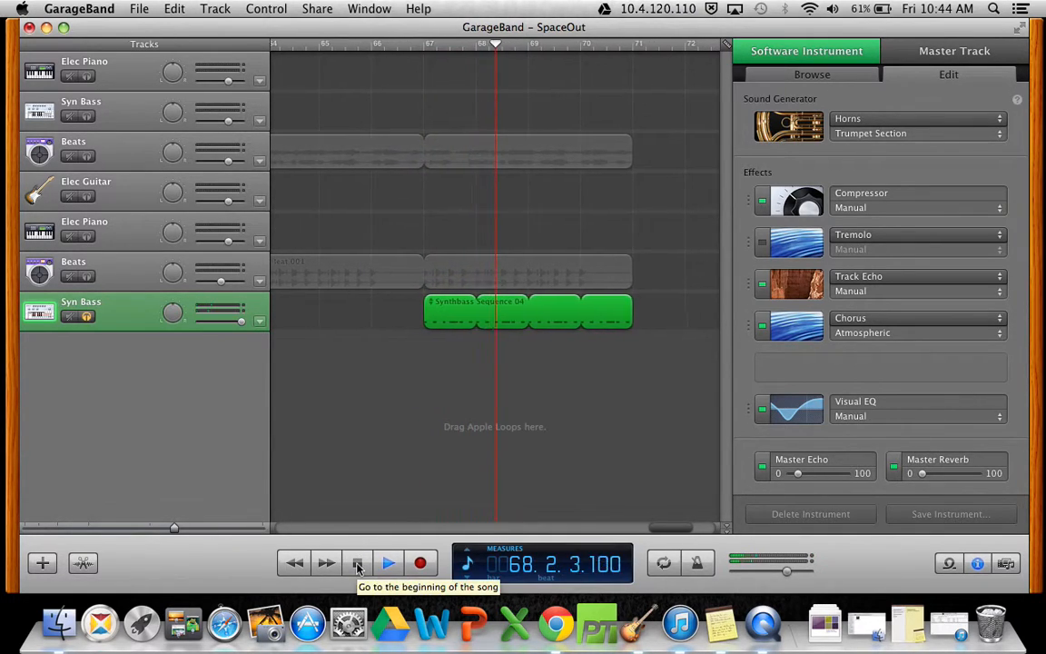
{"action": "key", "text": "space"}
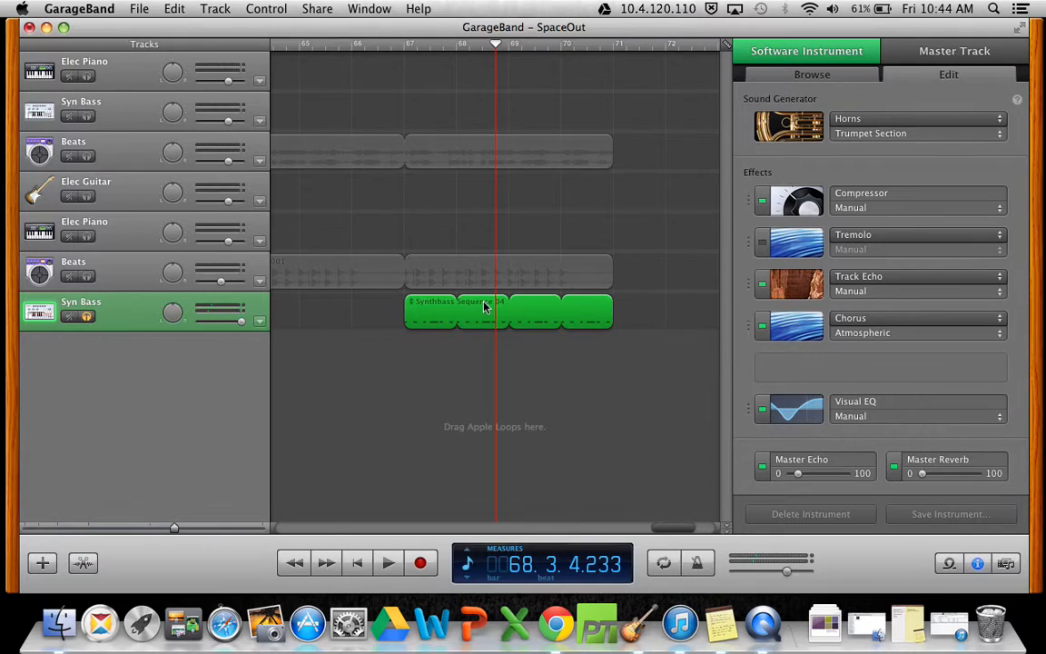
{"action": "left_click", "coordinate": [86, 317]}
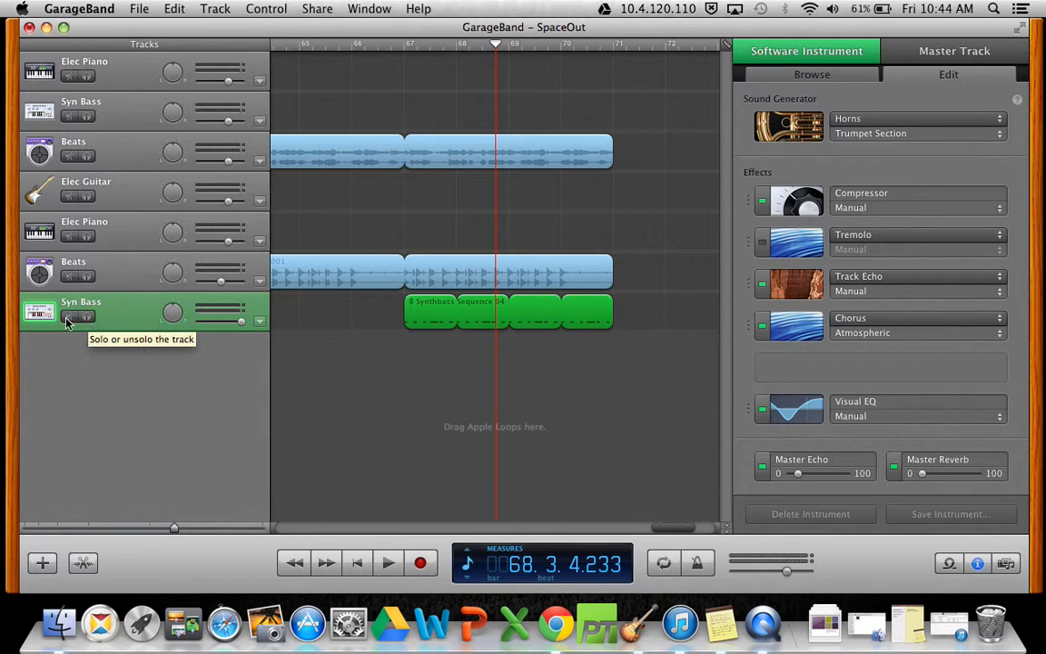
Mute the bottom Syn Bass track and play the song briefly without it.
{"action": "left_click", "coordinate": [69, 318]}
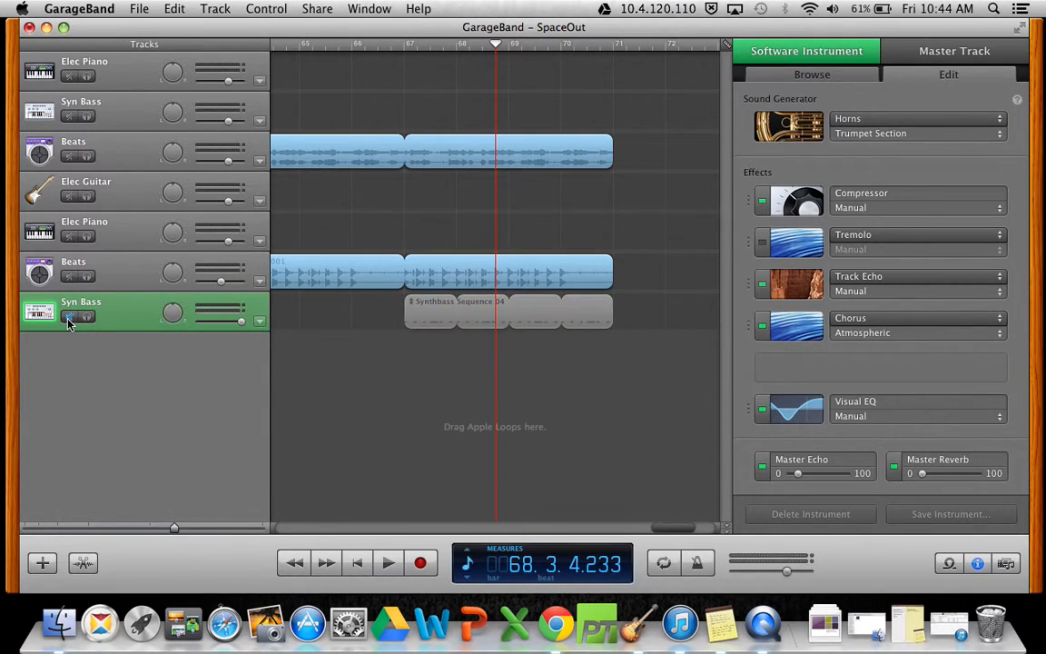
{"action": "left_click", "coordinate": [388, 562]}
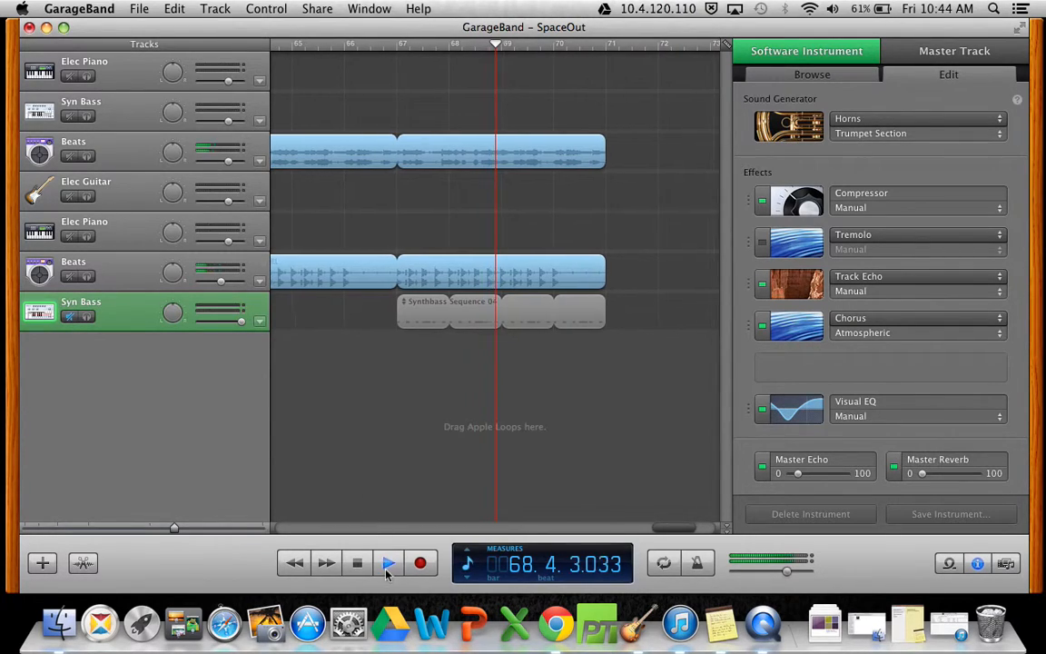
{"action": "left_click", "coordinate": [362, 565]}
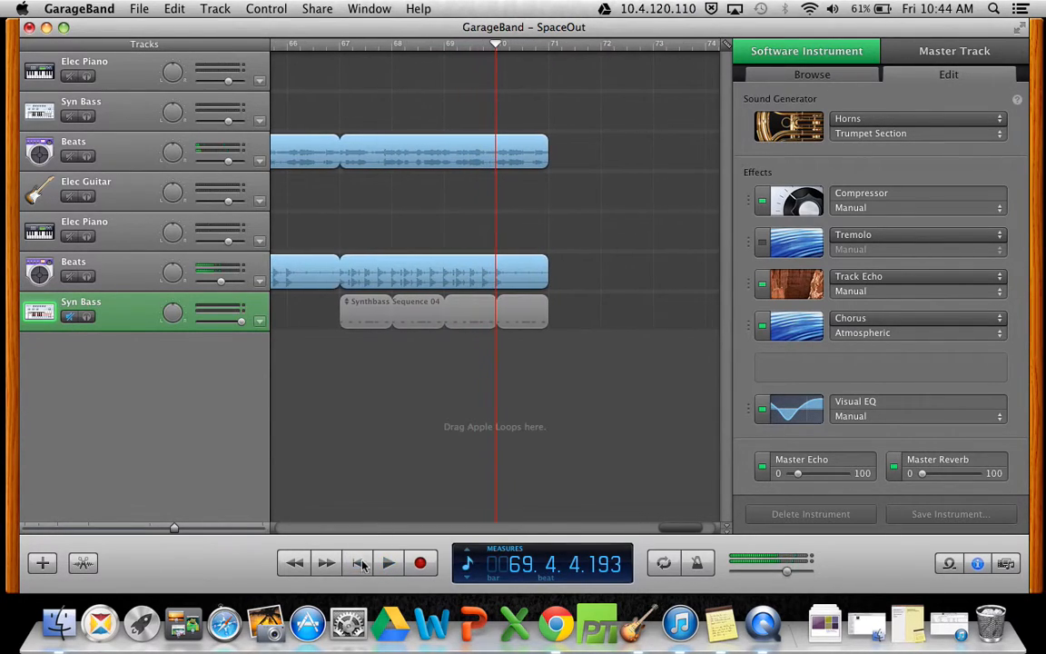
Unmute the bottom Syn Bass track and open its Synthbass Sequence 04 region in the piano roll editor.
{"action": "left_click", "coordinate": [72, 317]}
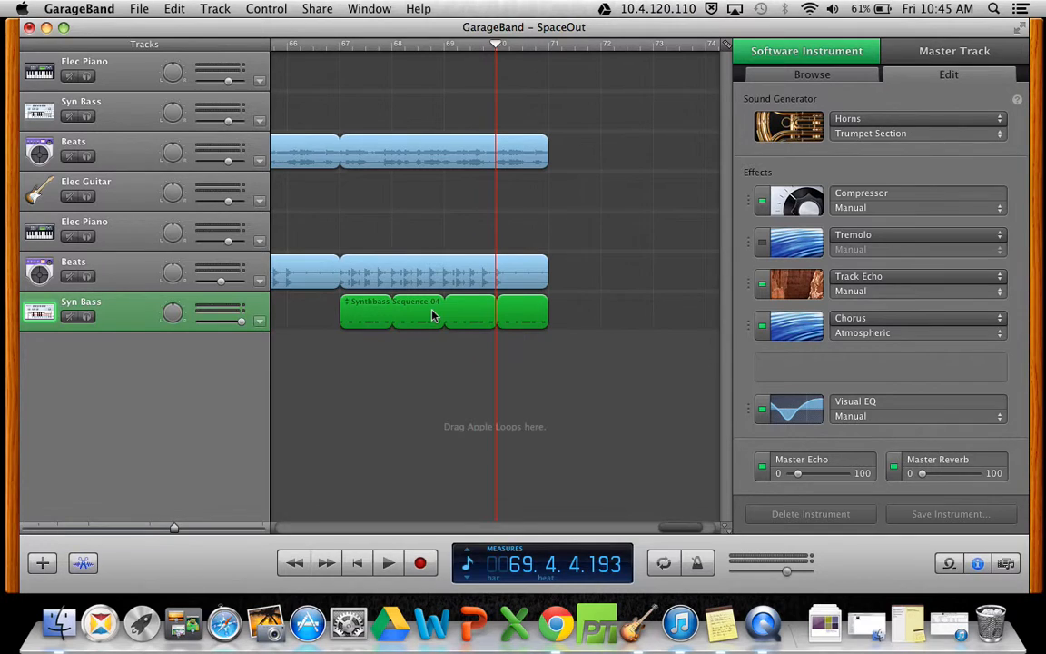
{"action": "double_click", "coordinate": [432, 314]}
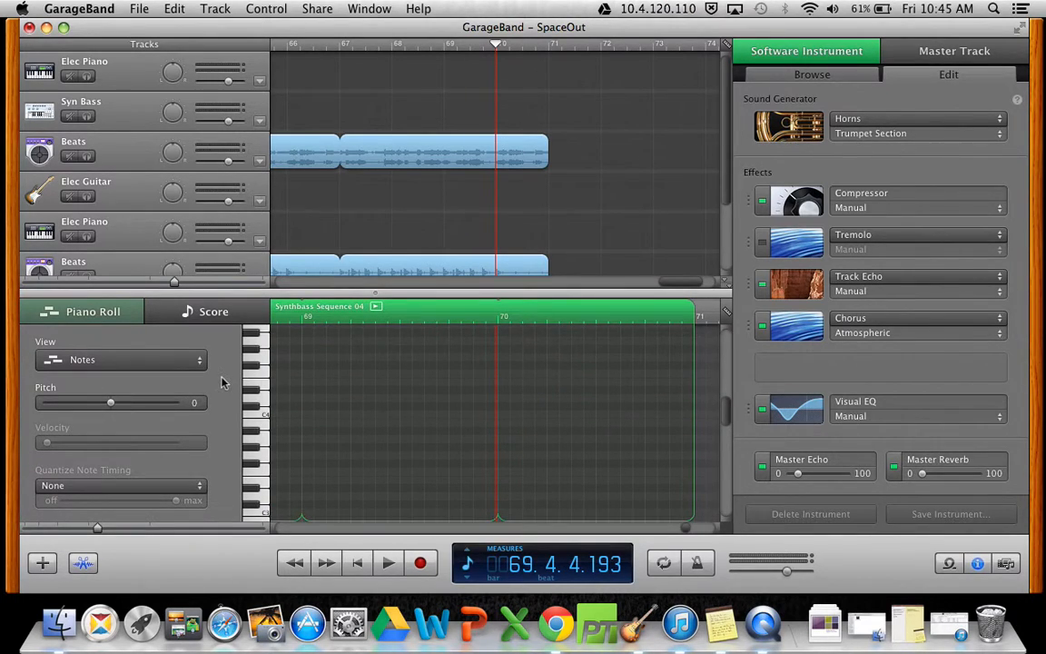
{"action": "key", "text": "super+Tab"}
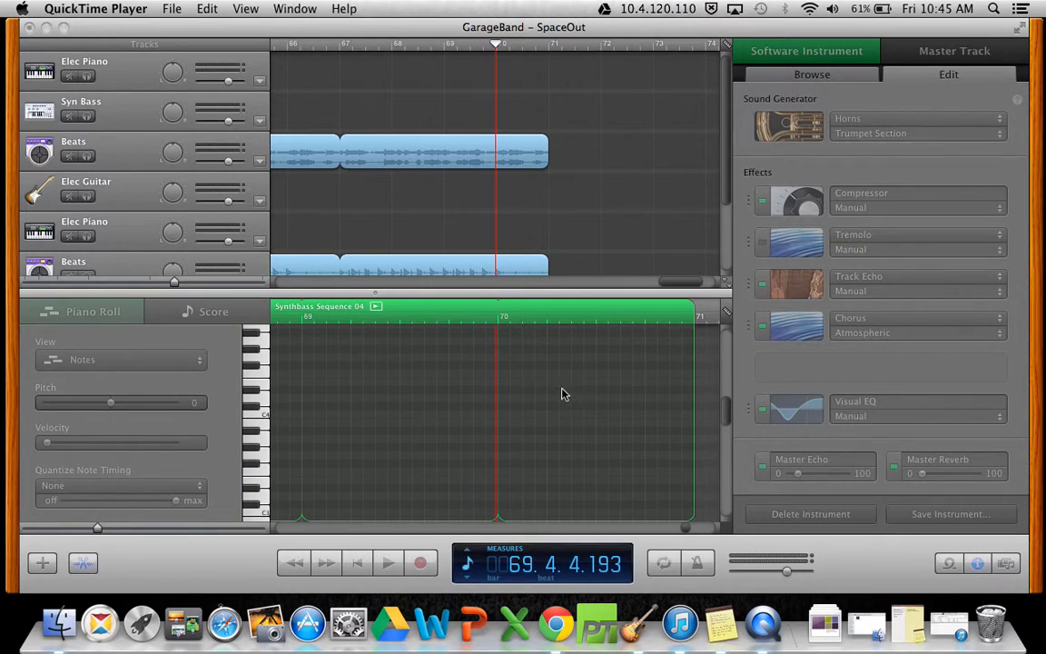
{"action": "scroll", "coordinate": [463, 255], "scroll_direction": "down", "scroll_amount": 1}
{"action": "scroll", "coordinate": [463, 255], "scroll_direction": "down", "scroll_amount": 5}
{"action": "left_click", "coordinate": [463, 255]}
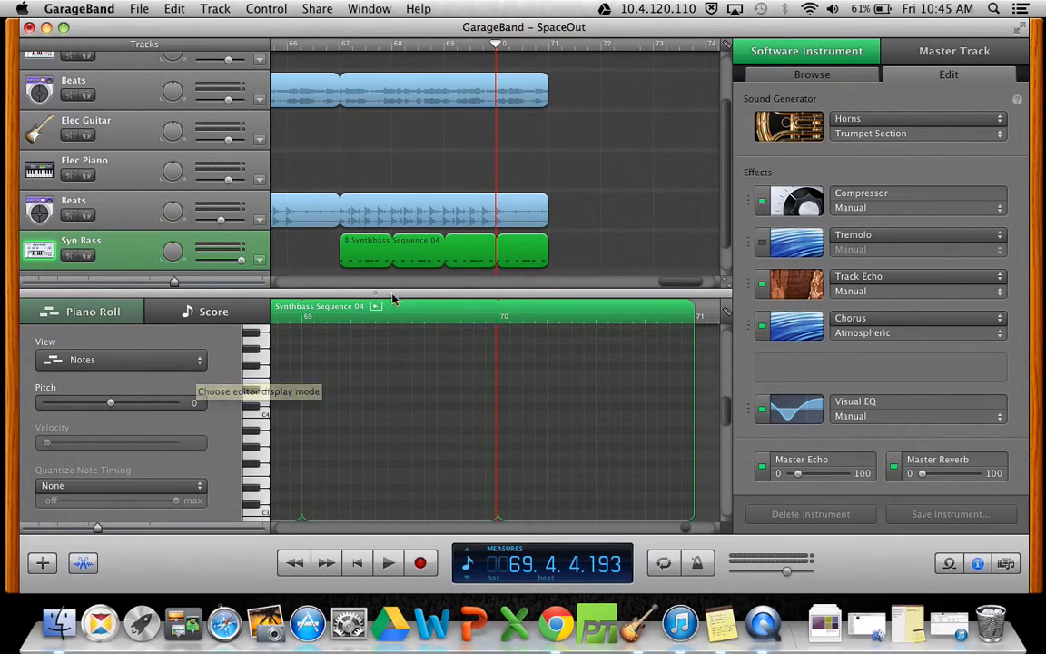
Extend the looped audio regions on both Beats tracks to measure 75.
{"action": "left_click", "coordinate": [560, 247]}
{"action": "left_click_drag", "start_coordinate": [542, 199], "coordinate": [647, 193]}
{"action": "left_click_drag", "start_coordinate": [431, 80], "coordinate": [645, 83]}
{"action": "scroll", "coordinate": [486, 163], "scroll_direction": "left", "scroll_amount": 5}
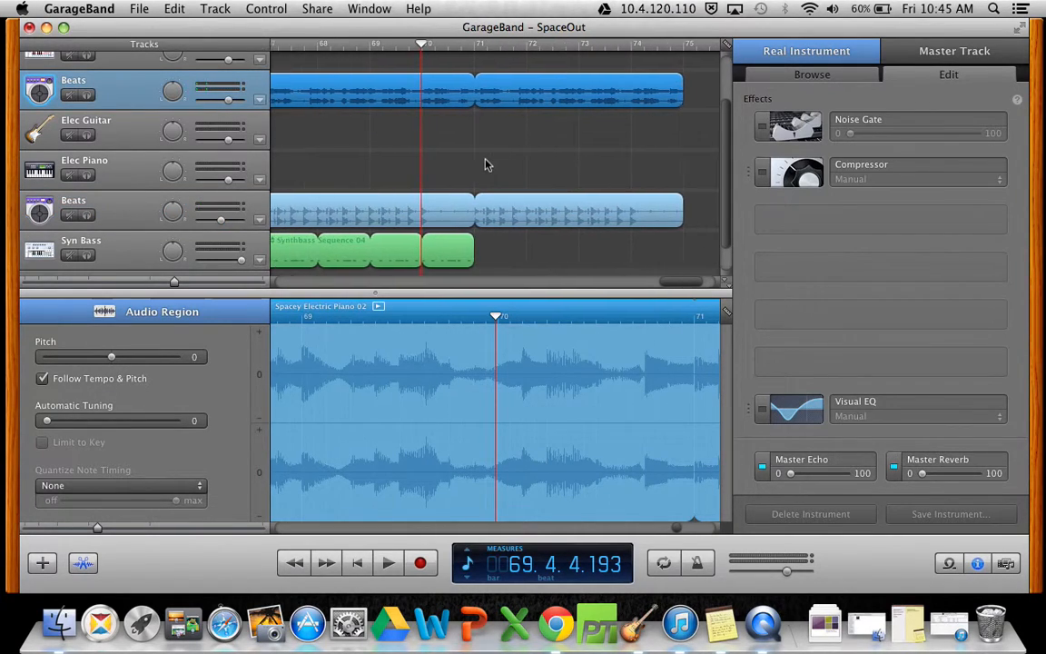
{"action": "left_click", "coordinate": [530, 241]}
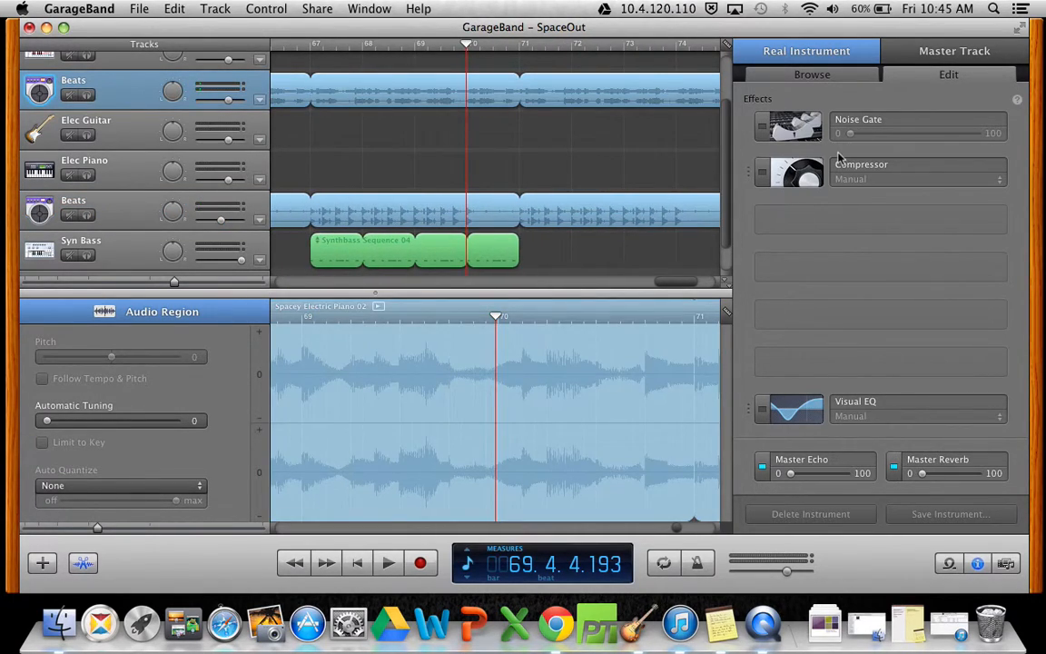
Open the loop browser, clear its Strings filter, and browse the Bass loops for the Synthbass Sequence entries.
{"action": "left_click", "coordinate": [822, 79]}
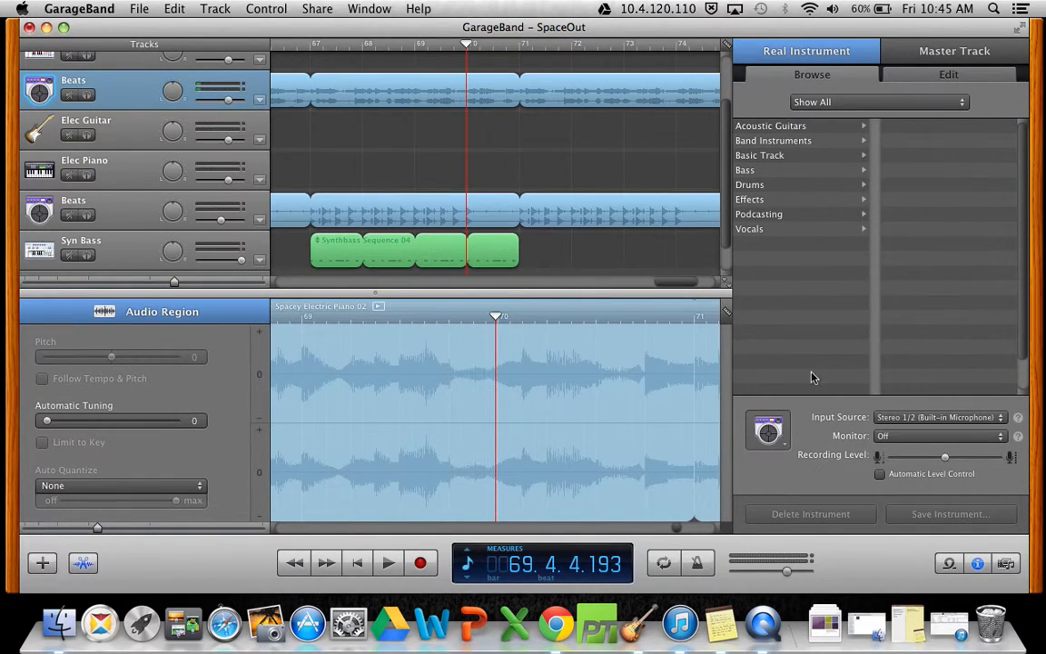
{"action": "left_click", "coordinate": [947, 567]}
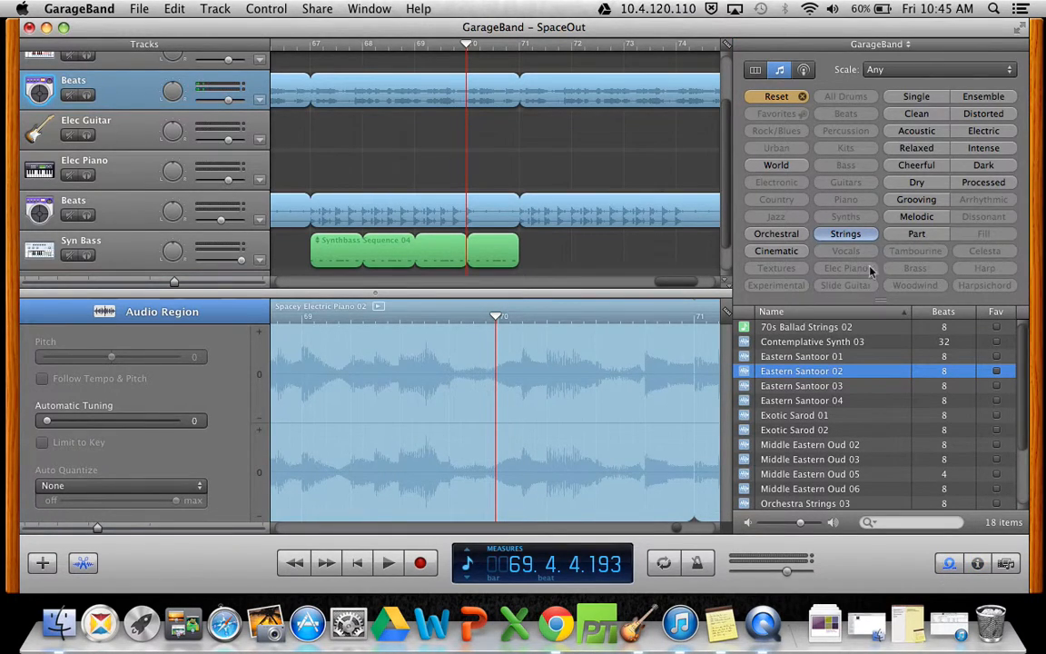
{"action": "left_click", "coordinate": [843, 235]}
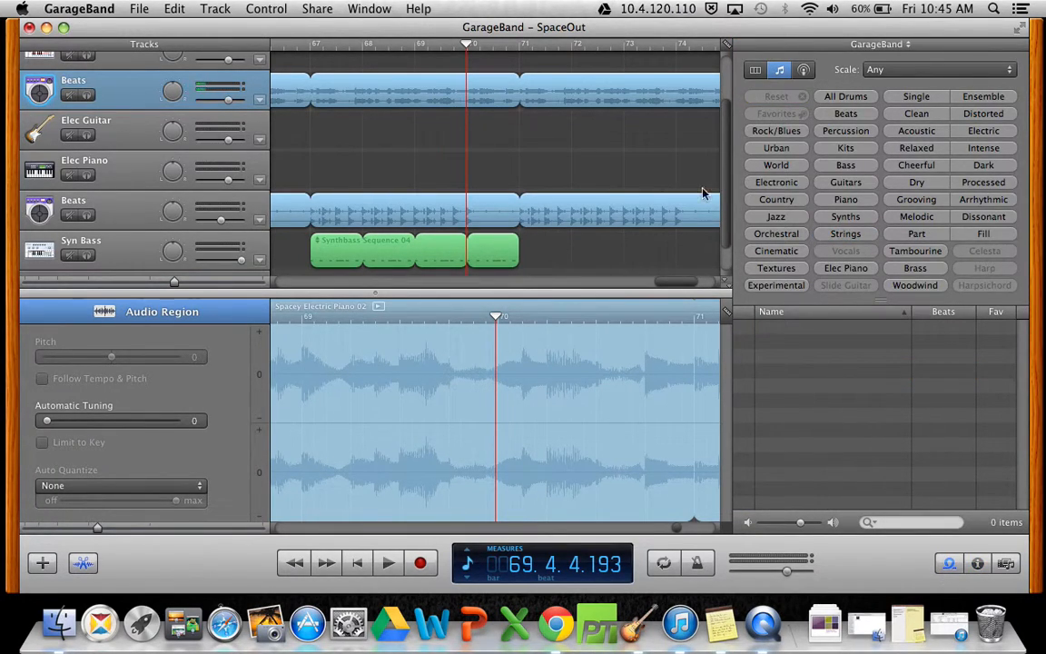
{"action": "left_click", "coordinate": [845, 165]}
{"action": "scroll", "coordinate": [861, 436], "scroll_direction": "down", "scroll_amount": 10}
{"action": "scroll", "coordinate": [865, 482], "scroll_direction": "down", "scroll_amount": 10}
{"action": "key", "text": "ctrl+Up"}
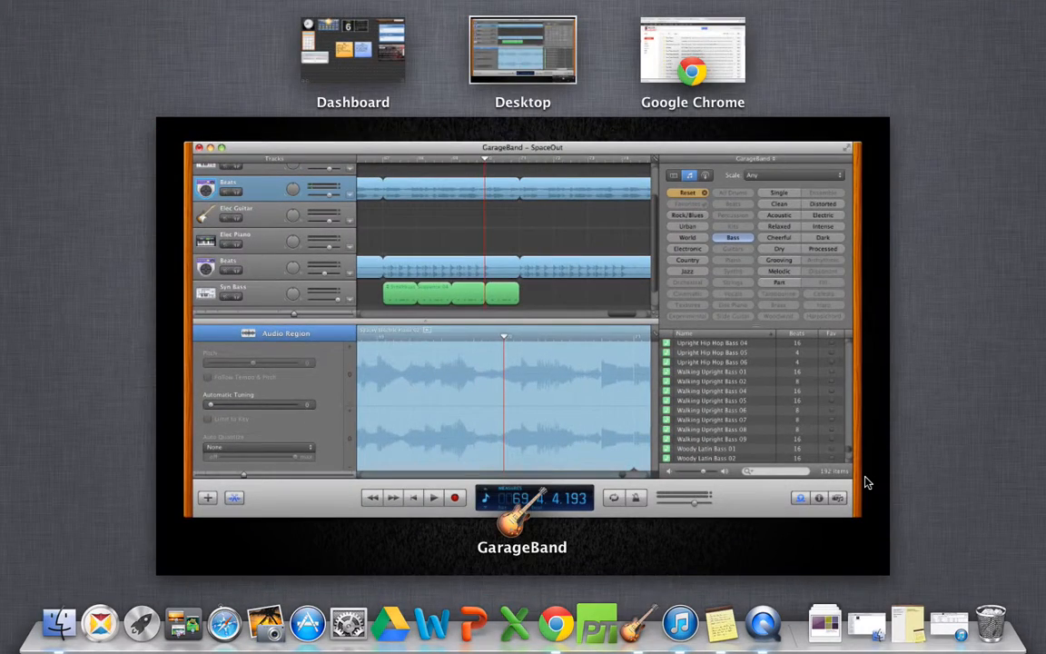
{"action": "left_click", "coordinate": [752, 422]}
{"action": "scroll", "coordinate": [897, 406], "scroll_direction": "up", "scroll_amount": 10}
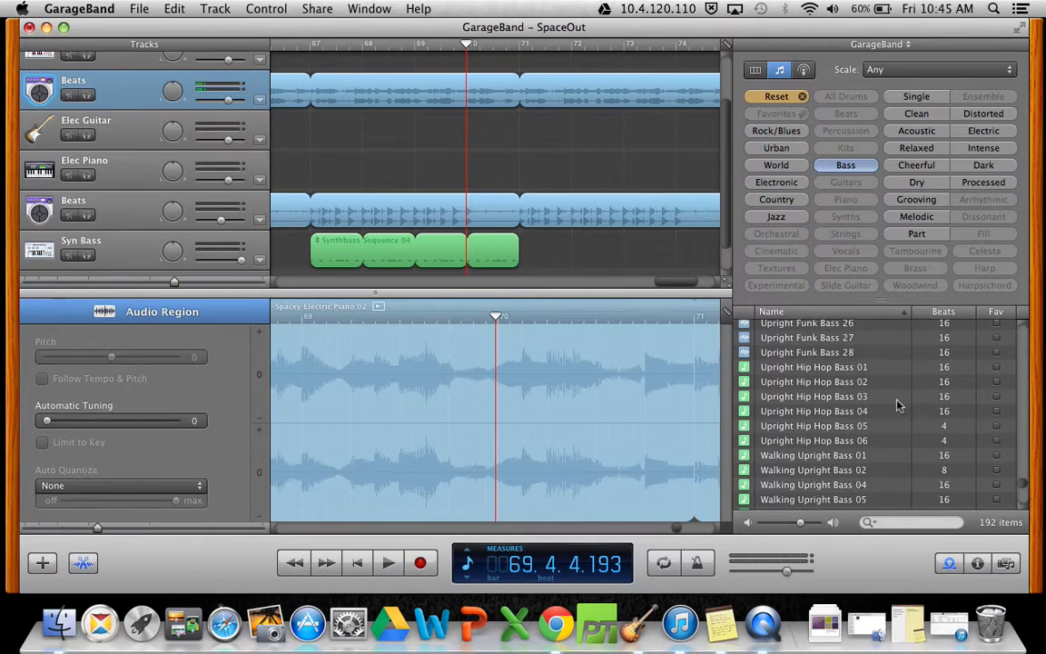
{"action": "scroll", "coordinate": [897, 406], "scroll_direction": "up", "scroll_amount": 10}
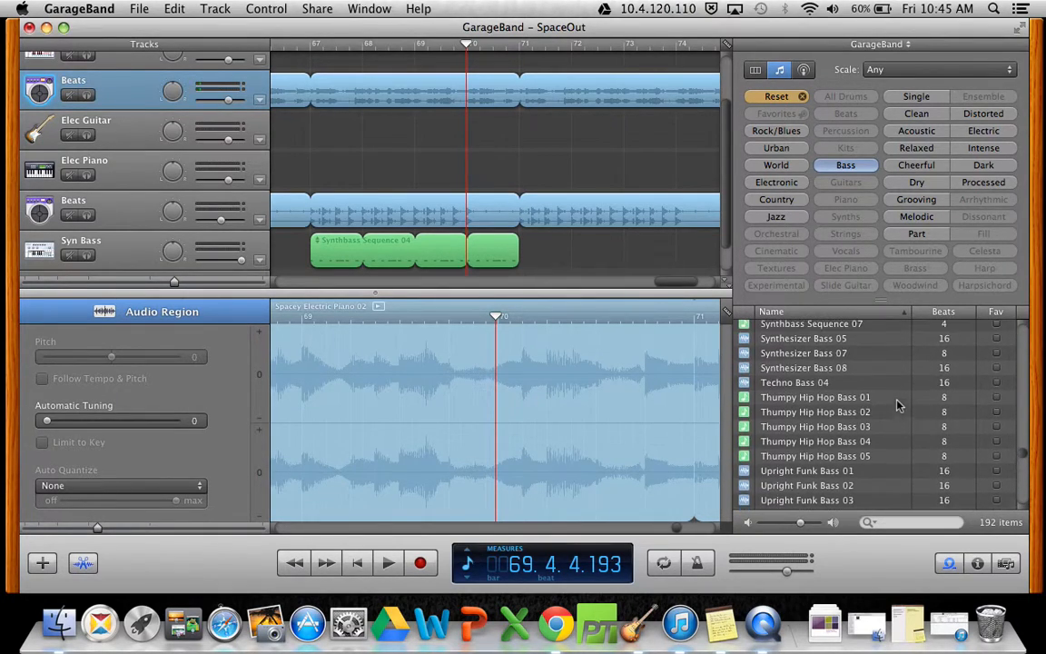
Add the Synthbass Sequence 04 loop on a new Syn Bass track at measure 71, looped to measure 75.
{"action": "left_click_drag", "start_coordinate": [885, 399], "coordinate": [544, 250]}
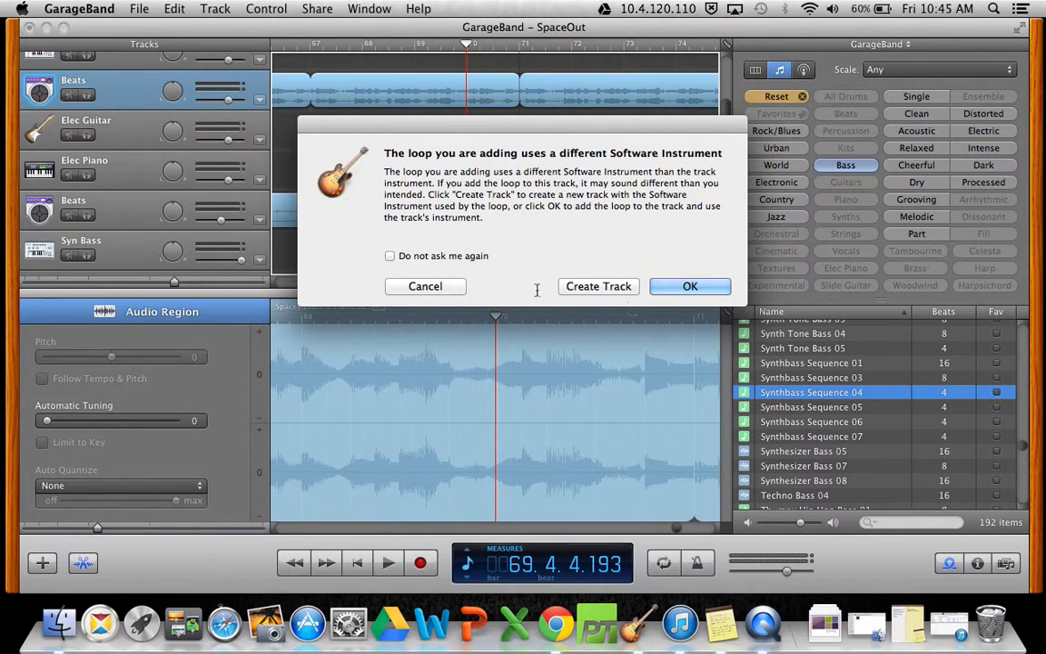
{"action": "key", "text": "Return"}
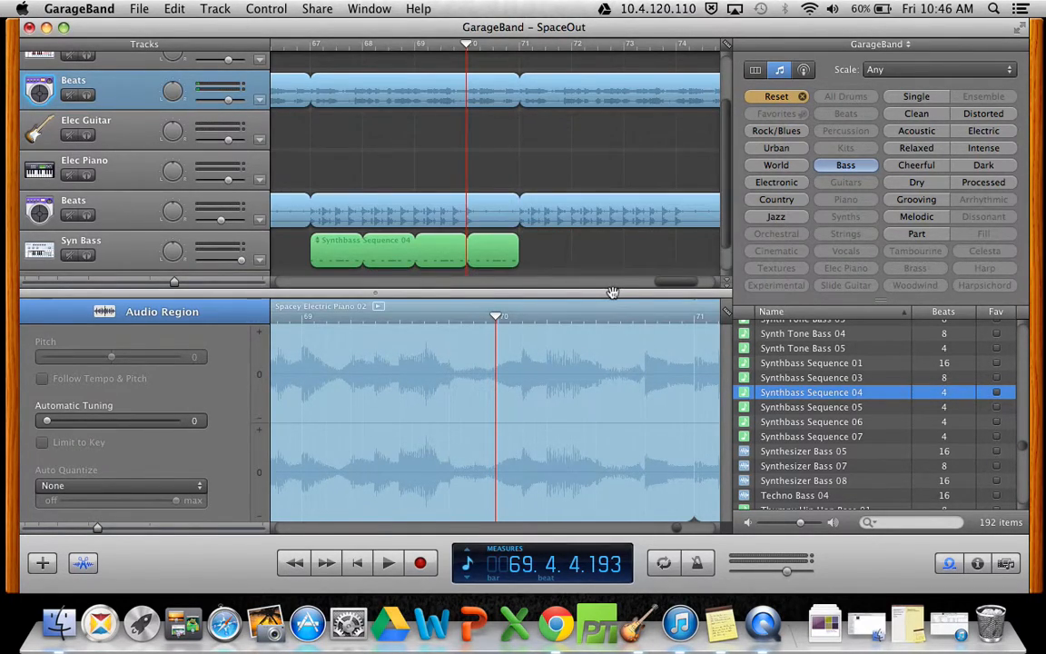
{"action": "scroll", "coordinate": [599, 270], "scroll_direction": "down", "scroll_amount": 2}
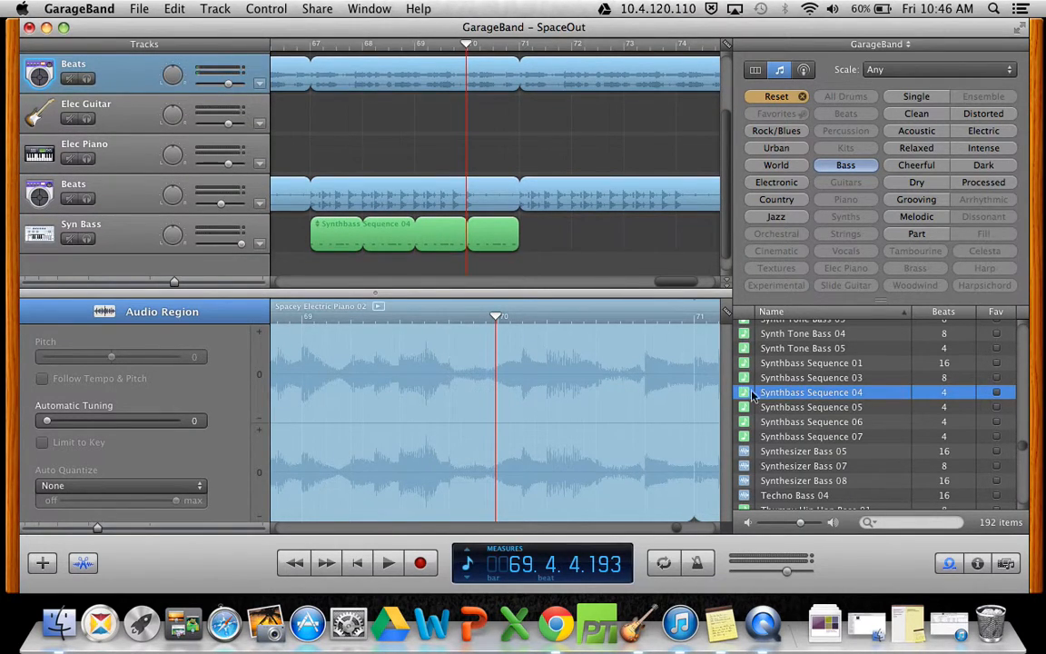
{"action": "left_click_drag", "start_coordinate": [760, 397], "coordinate": [632, 241]}
{"action": "scroll", "coordinate": [556, 221], "scroll_direction": "left", "scroll_amount": 3}
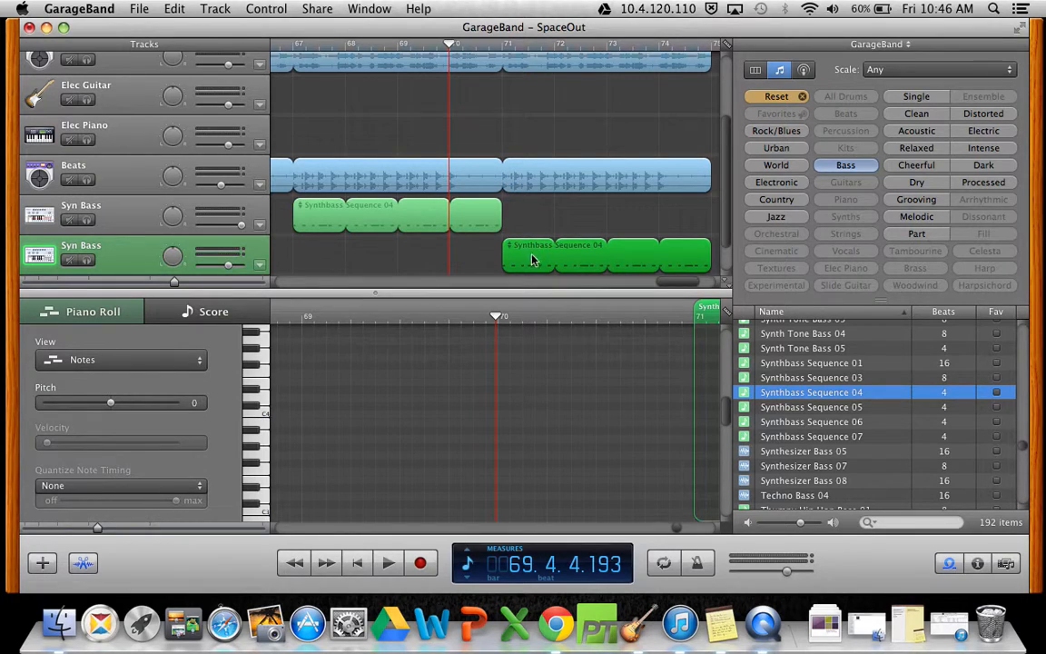
Set the pitch of the new Synthbass Sequence 04 region at measure 71 to 3, and play the song into it.
{"action": "left_click", "coordinate": [406, 233]}
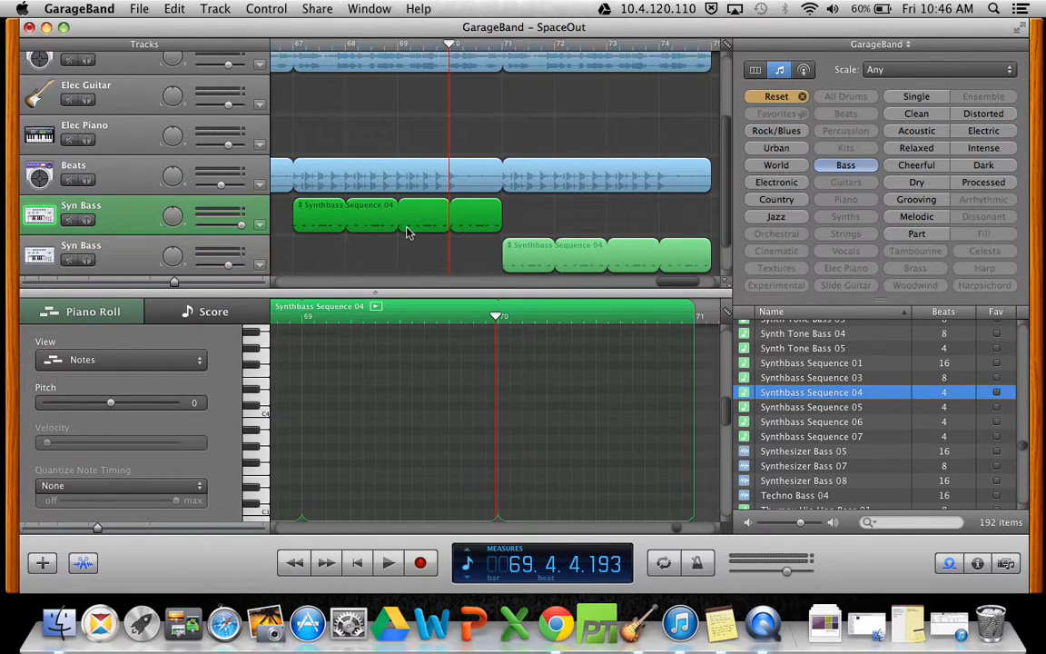
{"action": "left_click", "coordinate": [533, 263]}
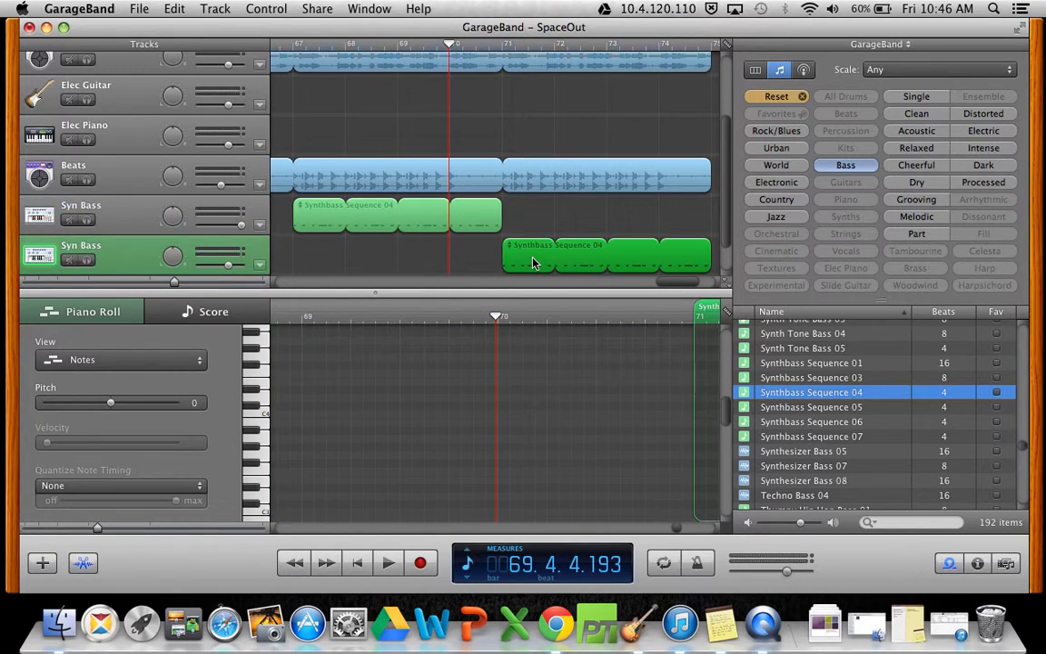
{"action": "left_click_drag", "start_coordinate": [110, 409], "coordinate": [119, 408]}
{"action": "left_click_drag", "start_coordinate": [126, 406], "coordinate": [118, 406]}
{"action": "left_click", "coordinate": [388, 563]}
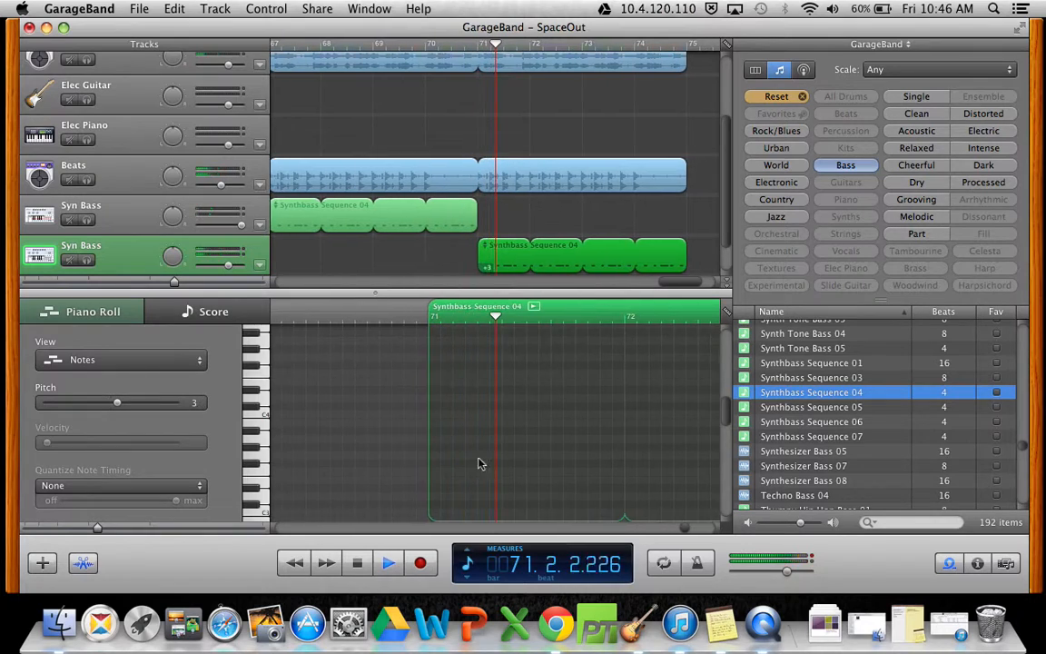
{"action": "key", "text": "space"}
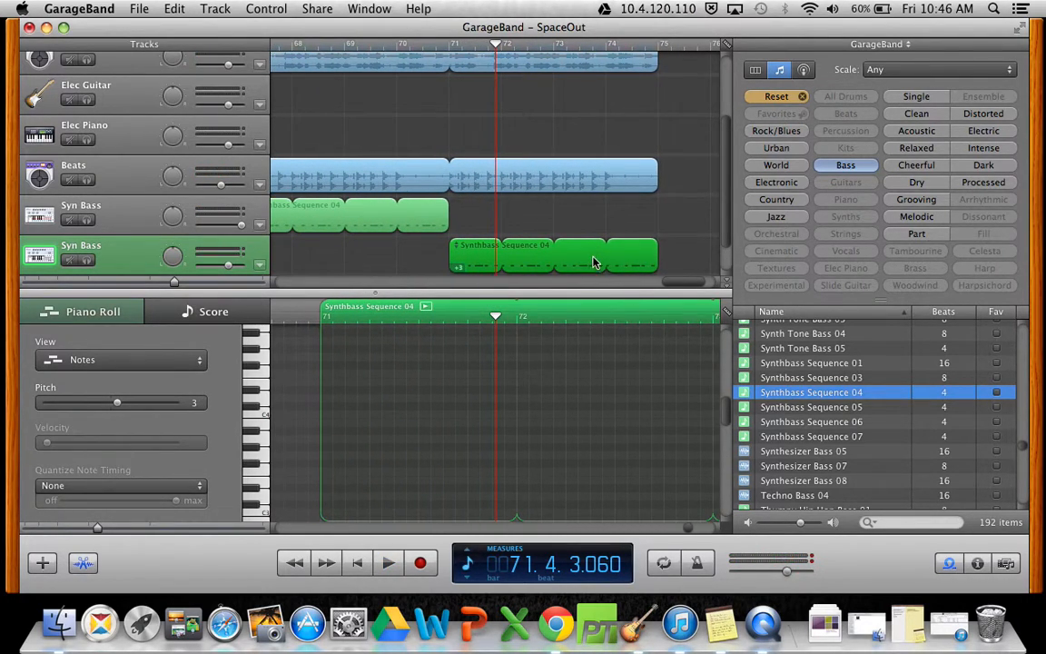
Change the new Syn Bass track's sound generator to Horns in its track info settings.
{"action": "left_click", "coordinate": [978, 563]}
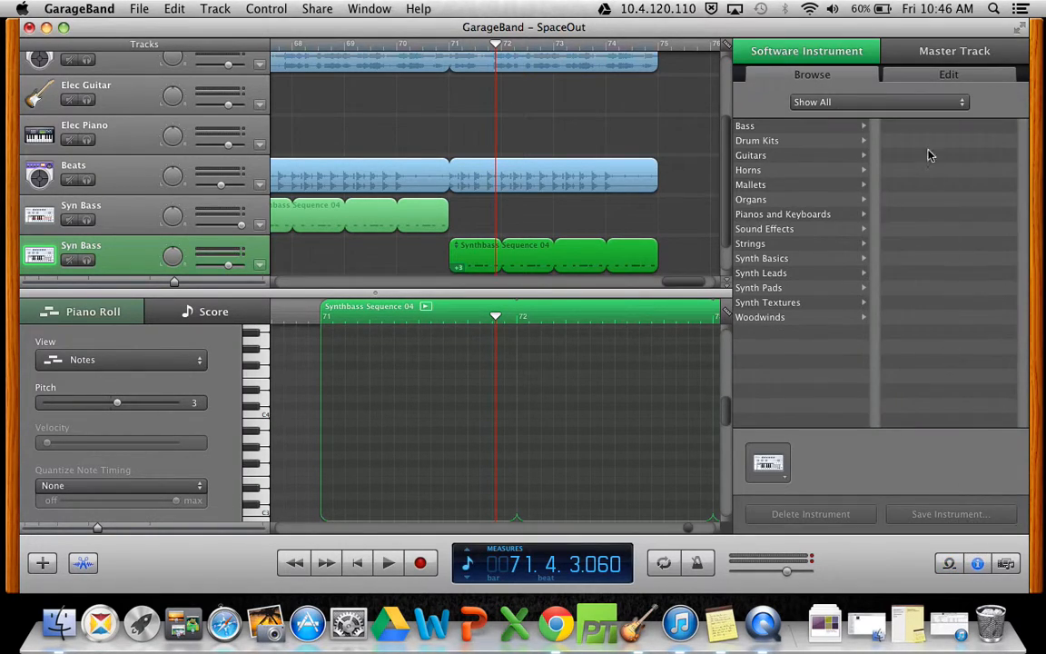
{"action": "left_click", "coordinate": [901, 78]}
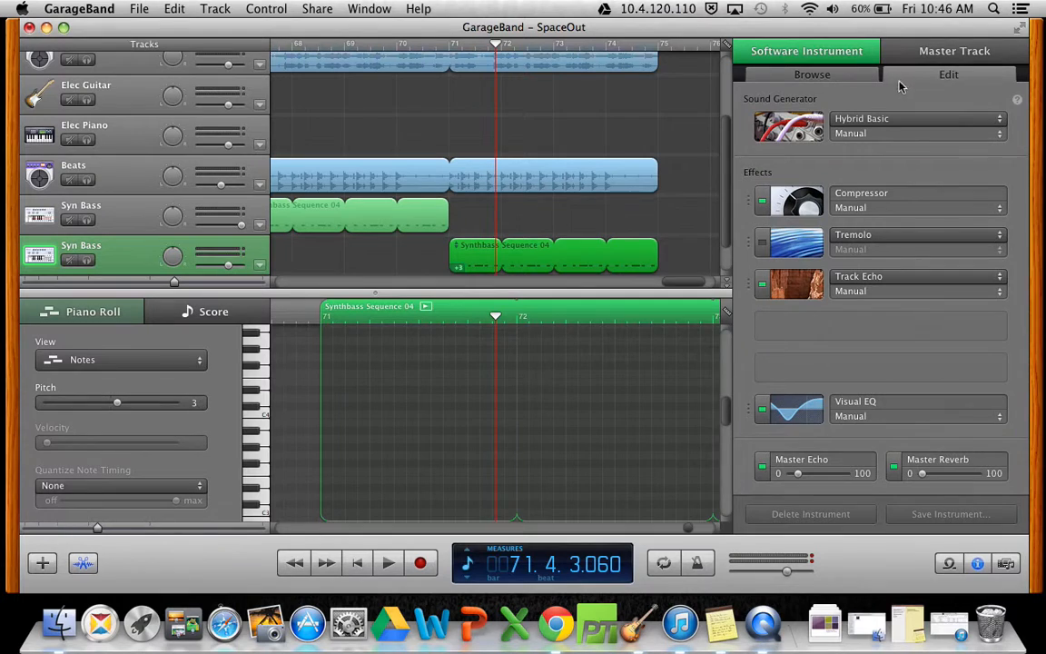
{"action": "left_click", "coordinate": [869, 125]}
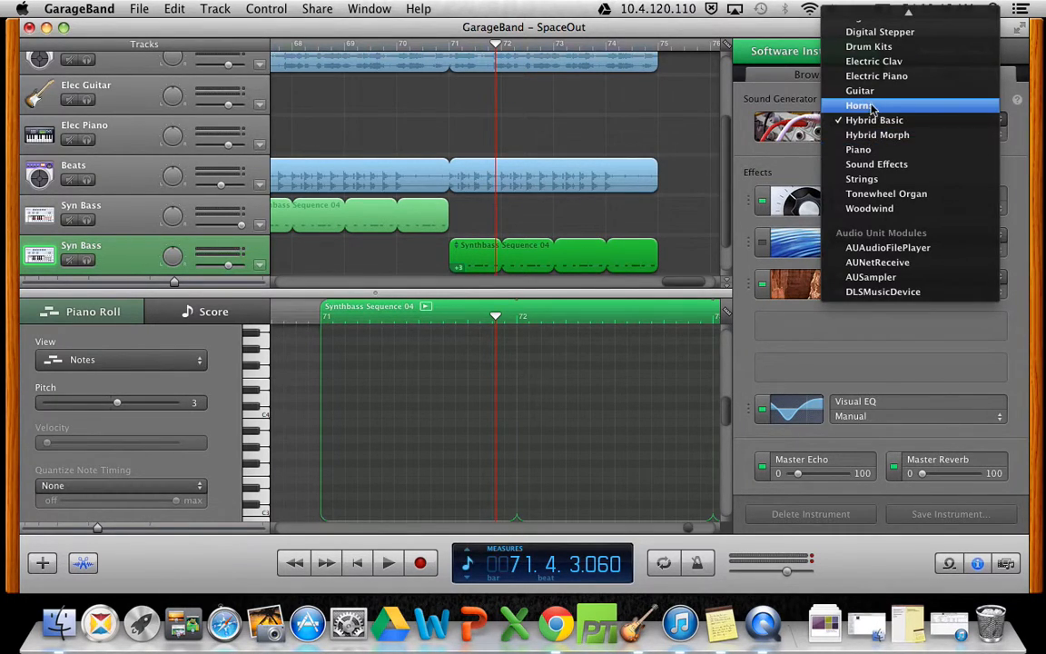
{"action": "left_click", "coordinate": [870, 106]}
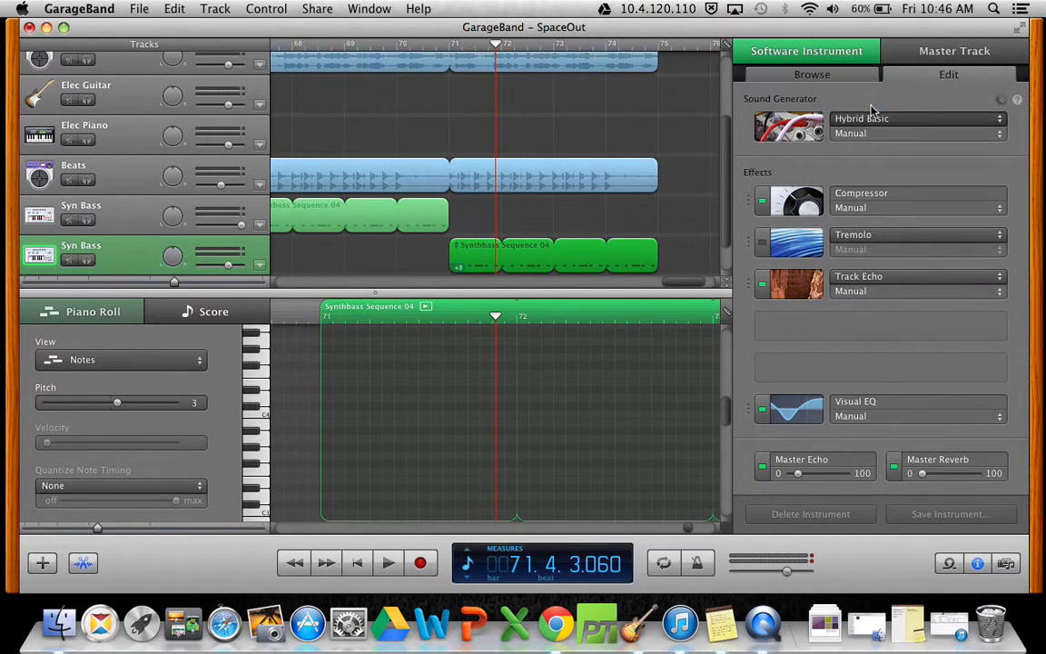
Add a Chorus effect with the Atmospheric preset to the new Syn Bass track, and set its Horns preset to Trumpet Section.
{"action": "left_click", "coordinate": [883, 332]}
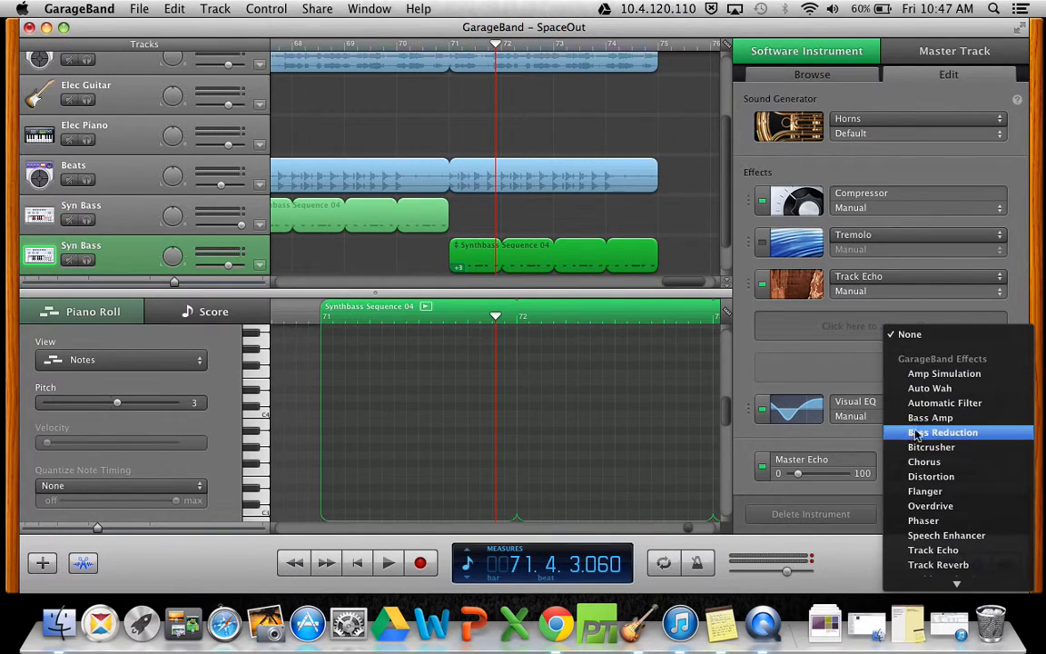
{"action": "left_click", "coordinate": [924, 461]}
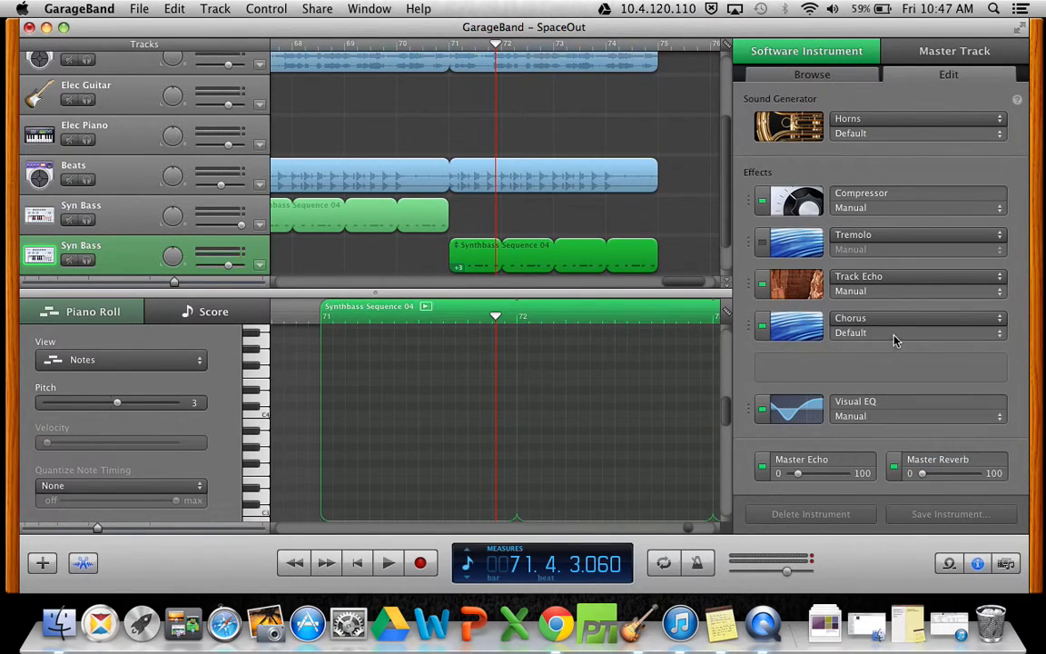
{"action": "left_click", "coordinate": [892, 335]}
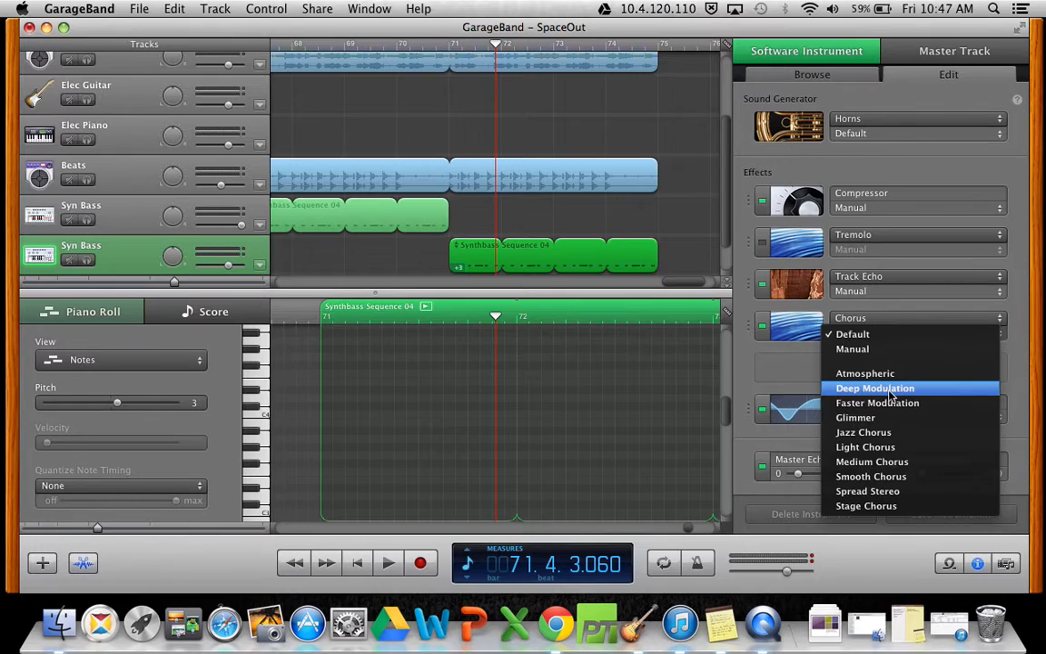
{"action": "left_click", "coordinate": [882, 372]}
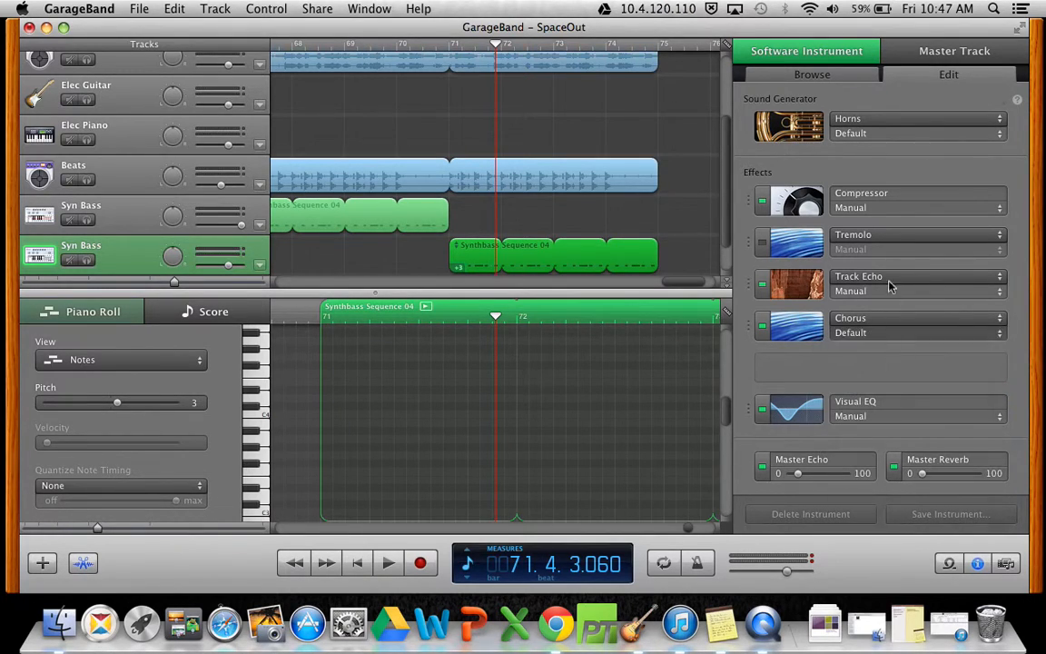
{"action": "left_click", "coordinate": [877, 127]}
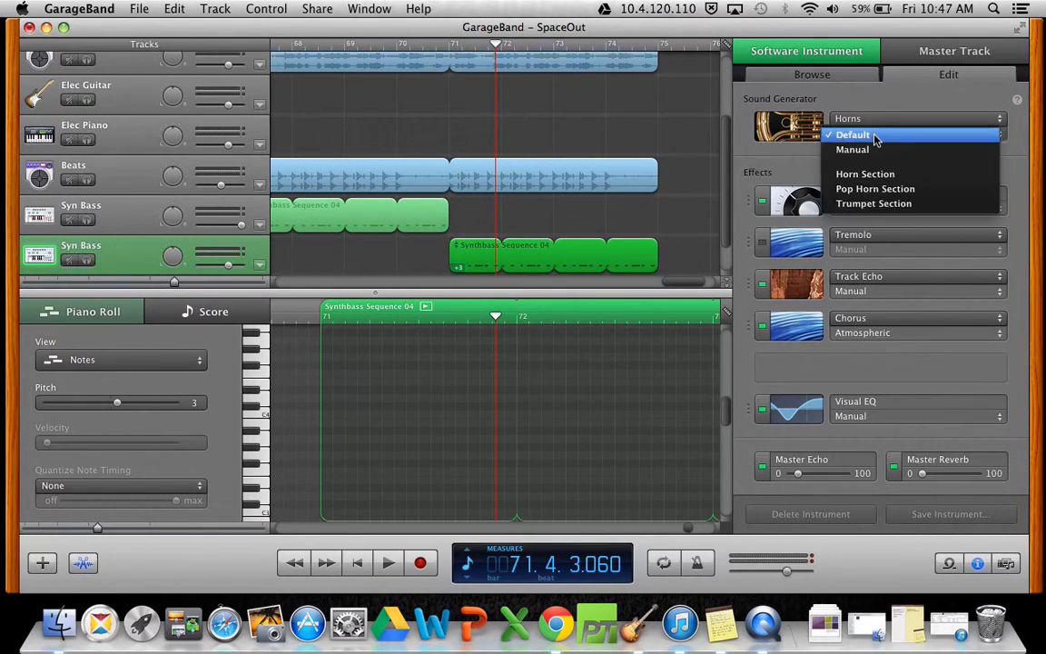
{"action": "left_click", "coordinate": [871, 205]}
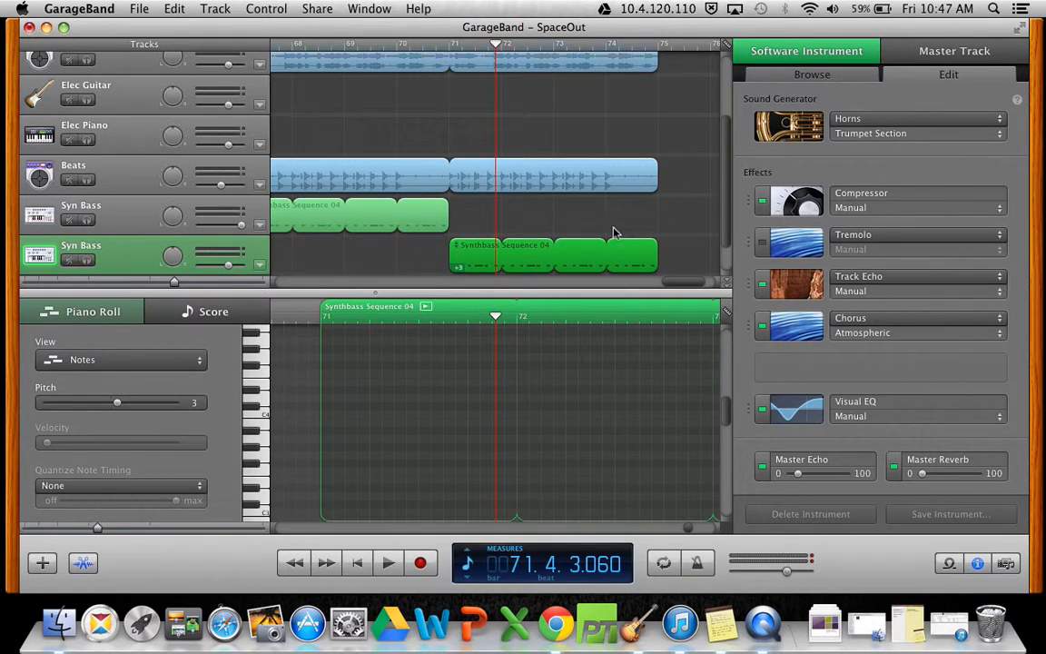
Move the transposed Synthbass Sequence 04 region up onto the original Syn Bass track, directly after the existing region at measure 71.
{"action": "left_click_drag", "start_coordinate": [584, 250], "coordinate": [581, 226]}
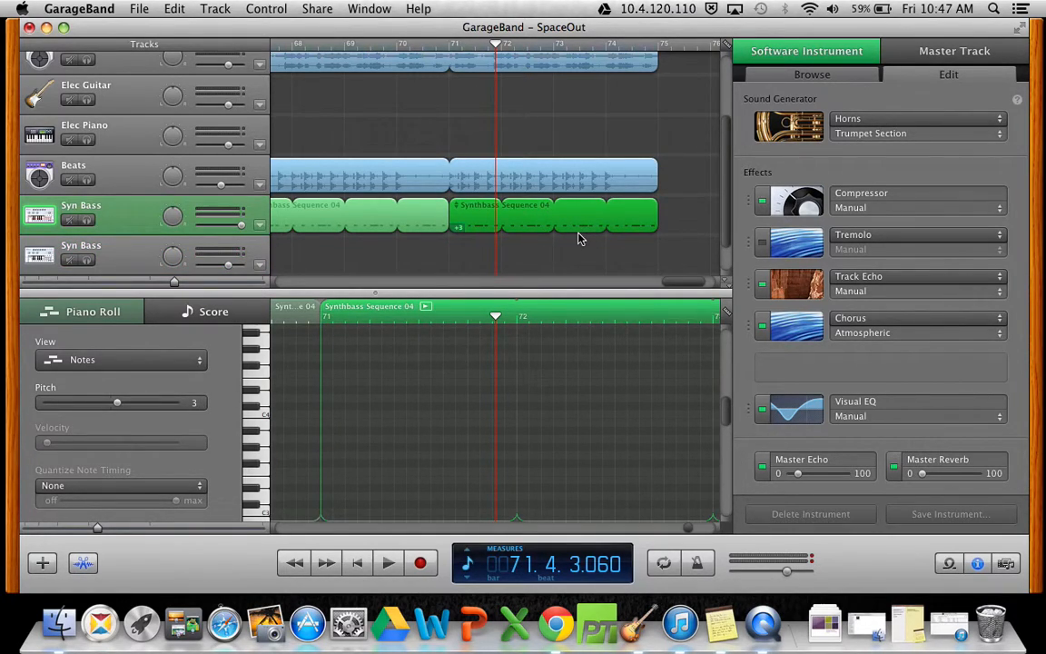
{"action": "scroll", "coordinate": [457, 268], "scroll_direction": "left", "scroll_amount": 3}
{"action": "scroll", "coordinate": [457, 268], "scroll_direction": "right", "scroll_amount": 2}
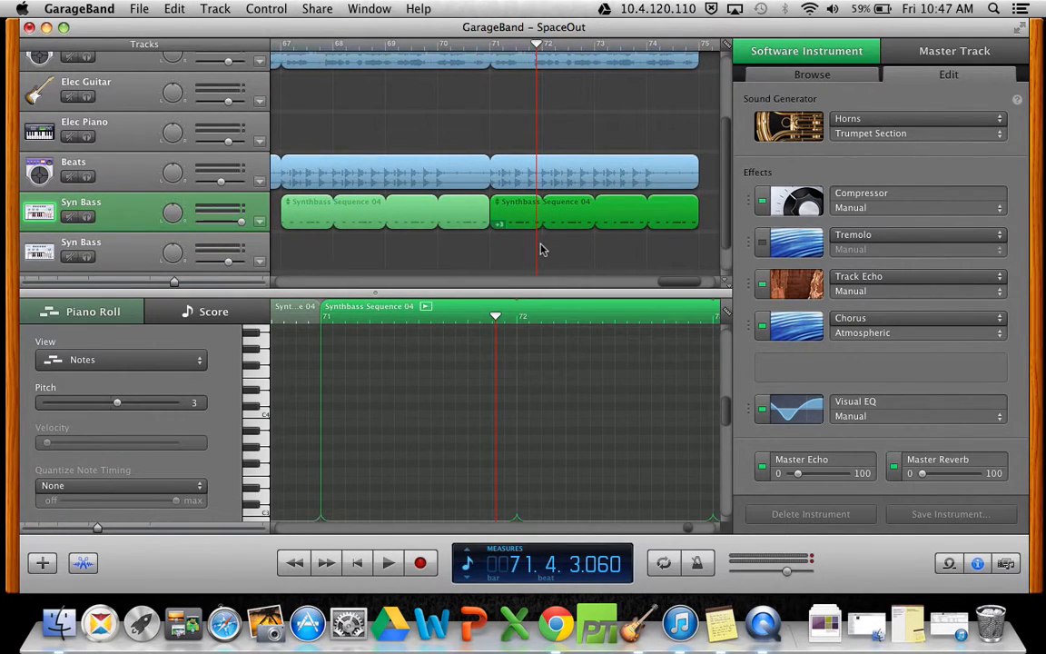
Compare the pitch settings of the two adjacent Synthbass Sequence 04 regions, and place the playhead at measure 69, beat 4.
{"action": "left_click", "coordinate": [483, 216]}
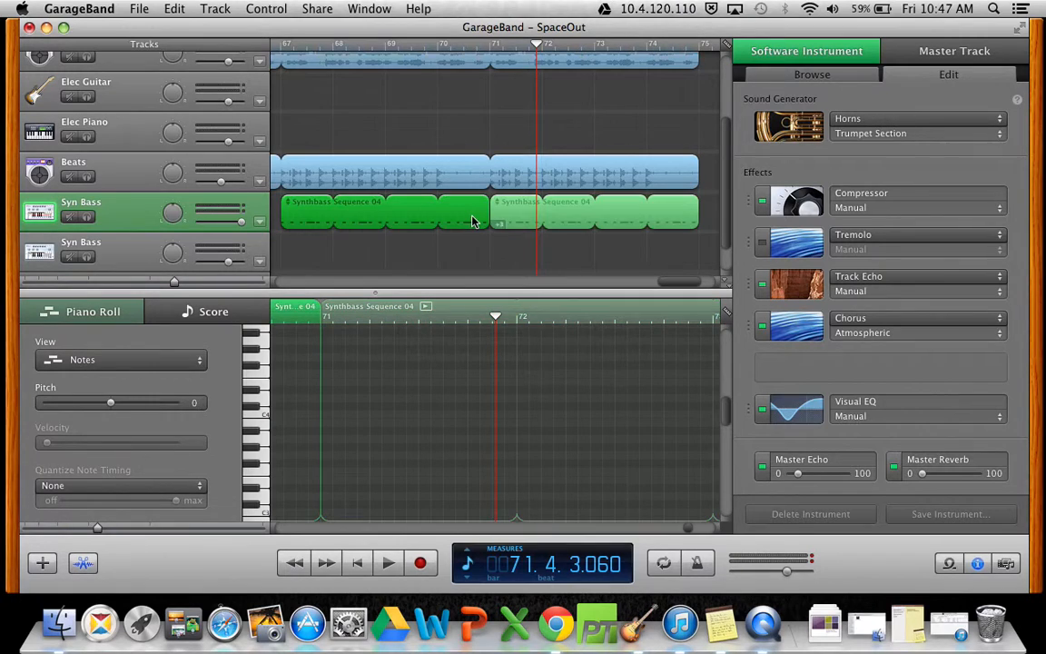
{"action": "left_click", "coordinate": [513, 218]}
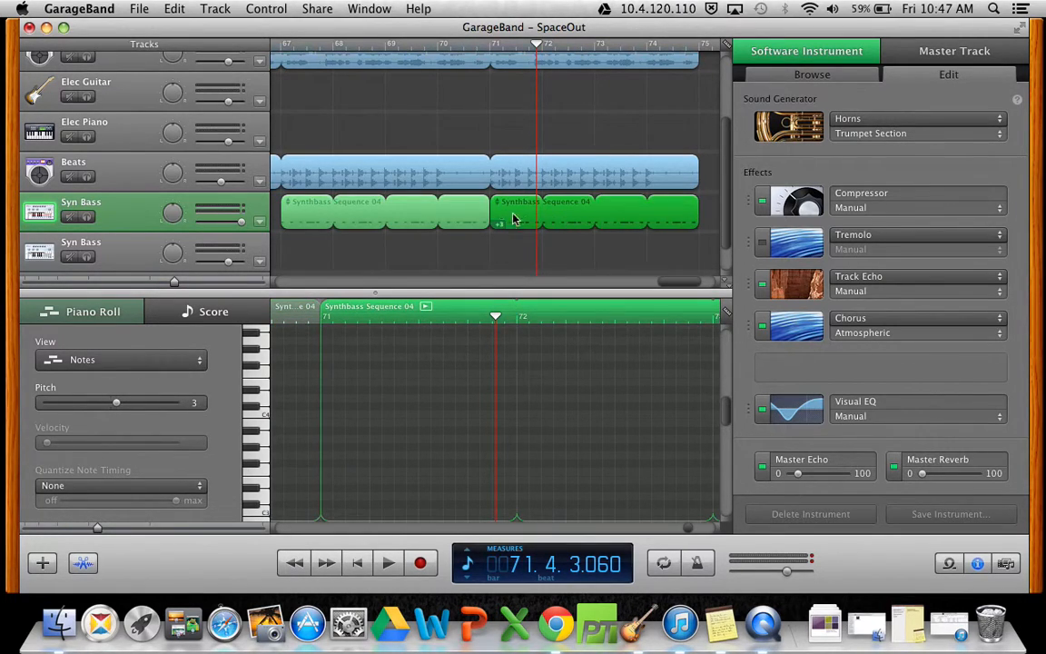
{"action": "left_click", "coordinate": [461, 216]}
{"action": "left_click", "coordinate": [515, 205]}
{"action": "left_click", "coordinate": [424, 45]}
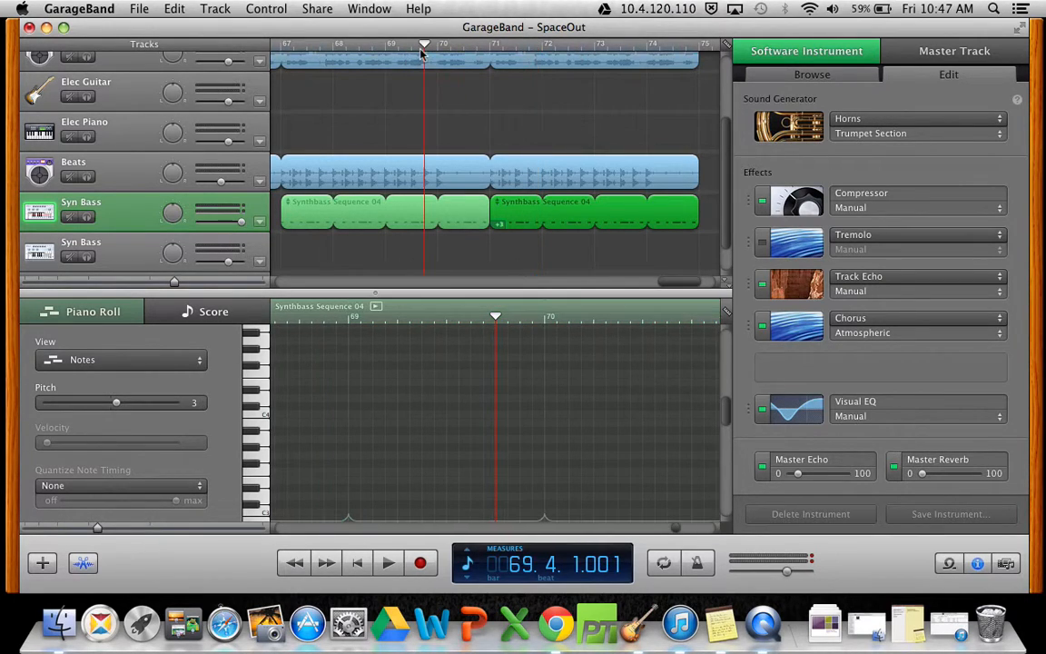
Play the song from measure 69, beat 4 through the transition between the two adjacent Synthbass Sequence 04 regions.
{"action": "left_click", "coordinate": [383, 566]}
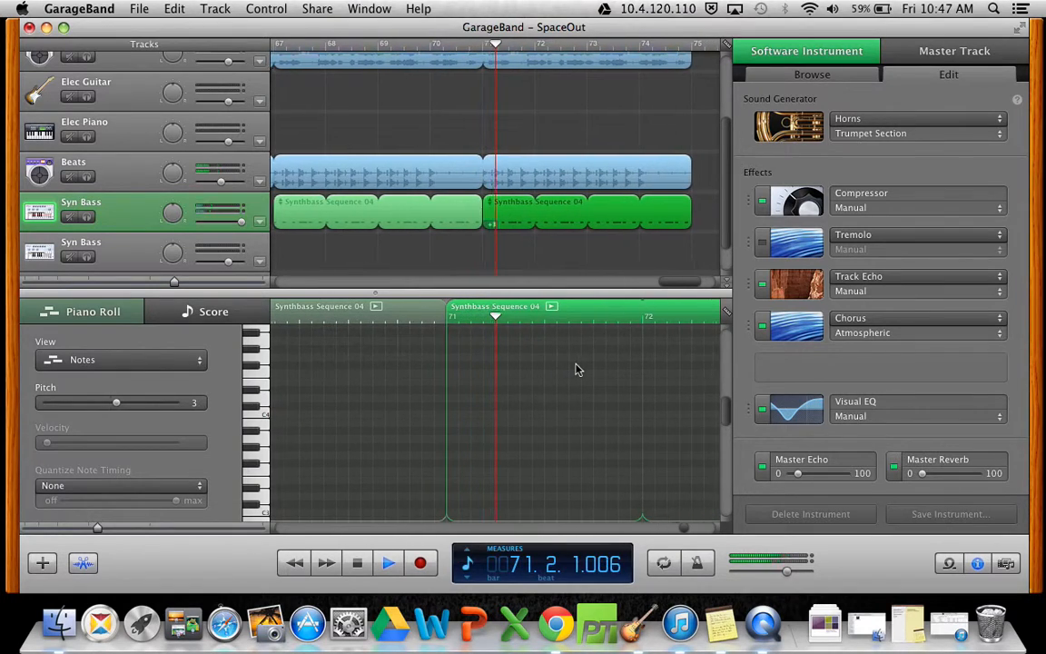
{"action": "left_click", "coordinate": [363, 565]}
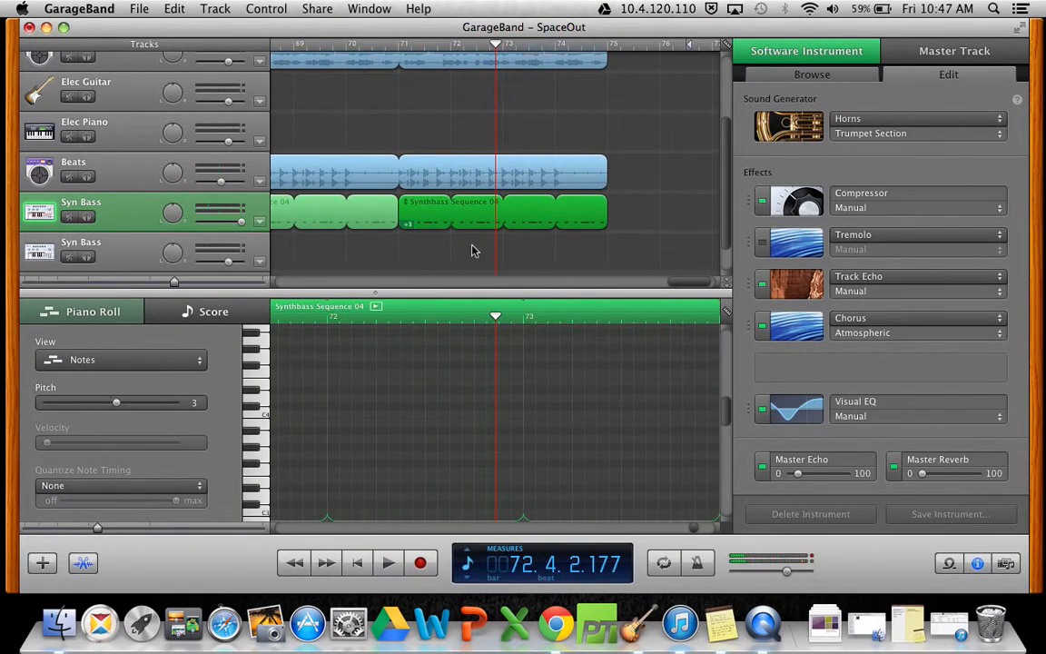
{"action": "scroll", "coordinate": [472, 251], "scroll_direction": "left", "scroll_amount": 5}
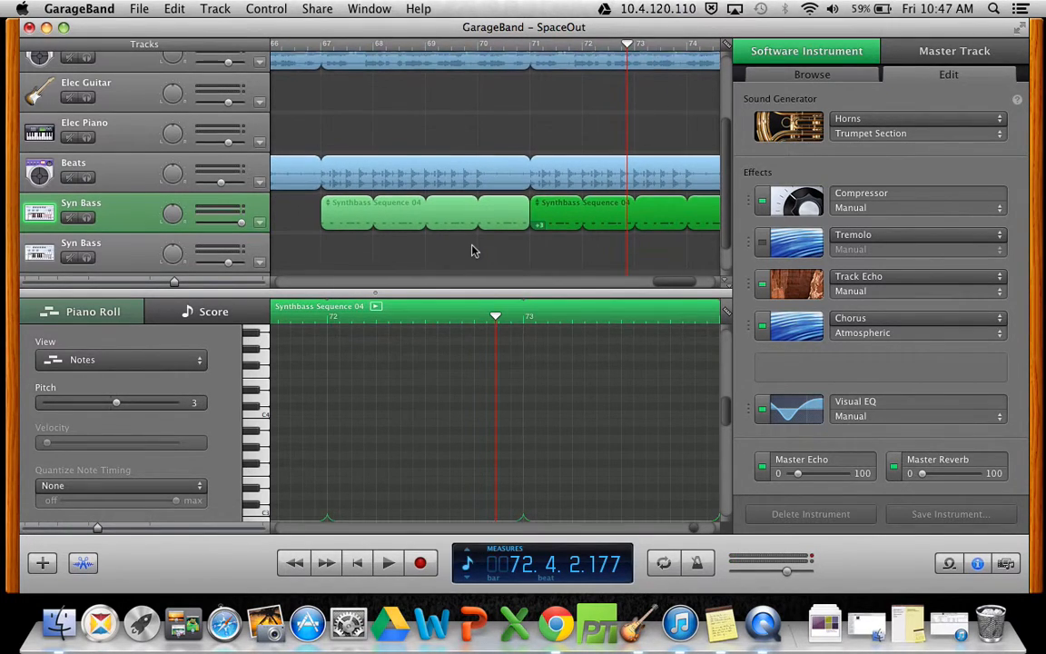
{"action": "scroll", "coordinate": [472, 250], "scroll_direction": "up", "scroll_amount": 2}
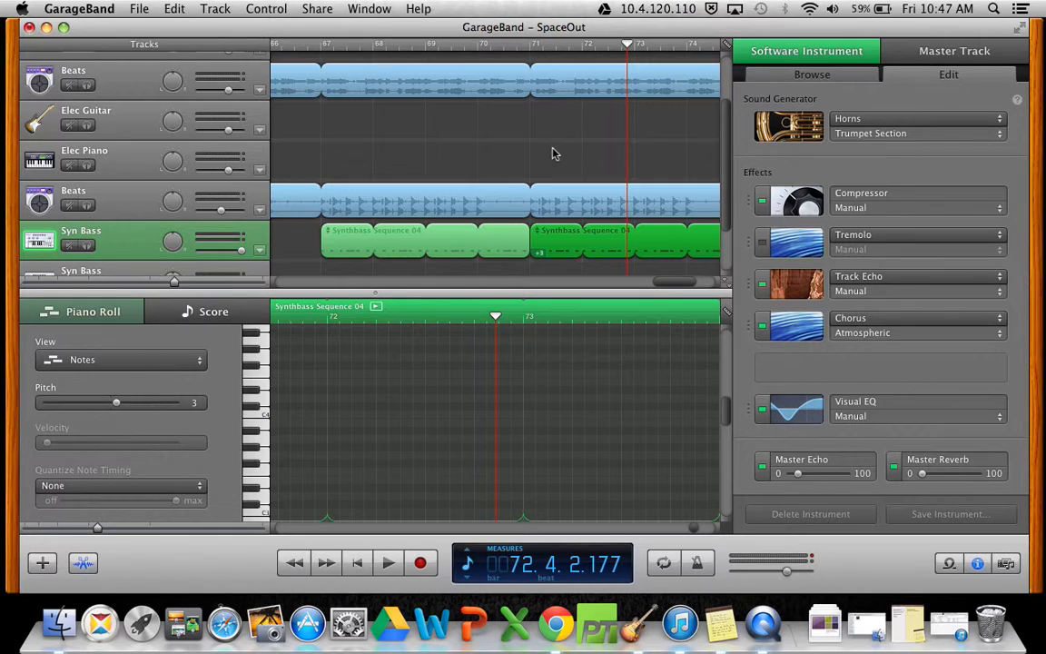
Delete the short purple region at measure 1 on the upper Beats track.
{"action": "scroll", "coordinate": [506, 158], "scroll_direction": "right", "scroll_amount": 3}
{"action": "scroll", "coordinate": [506, 158], "scroll_direction": "left", "scroll_amount": 15}
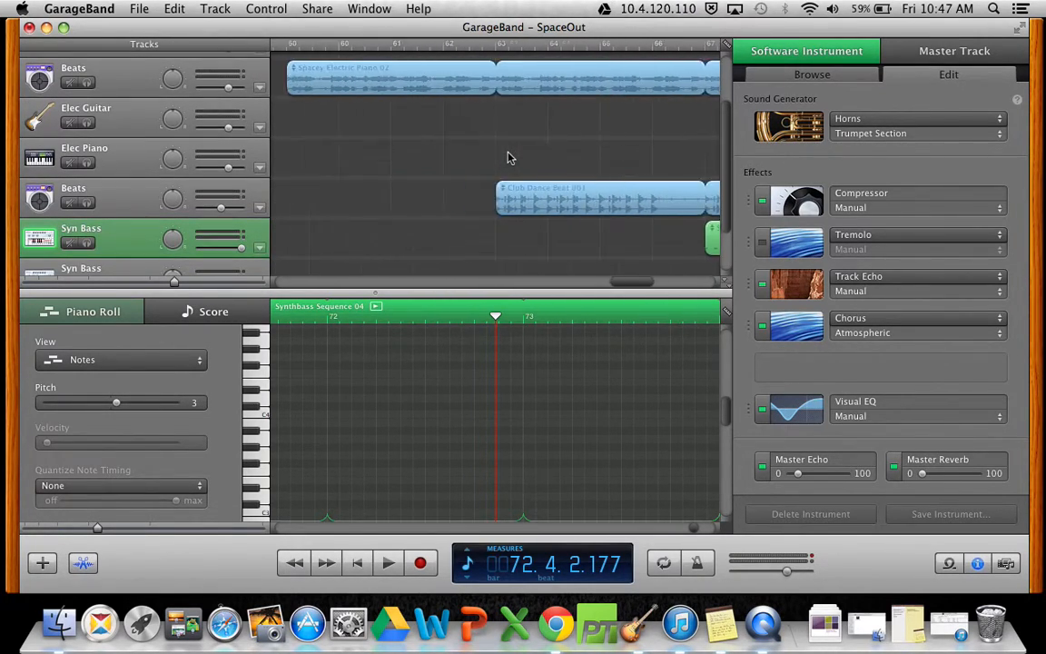
{"action": "scroll", "coordinate": [506, 158], "scroll_direction": "left", "scroll_amount": 20}
{"action": "scroll", "coordinate": [507, 158], "scroll_direction": "up", "scroll_amount": 2}
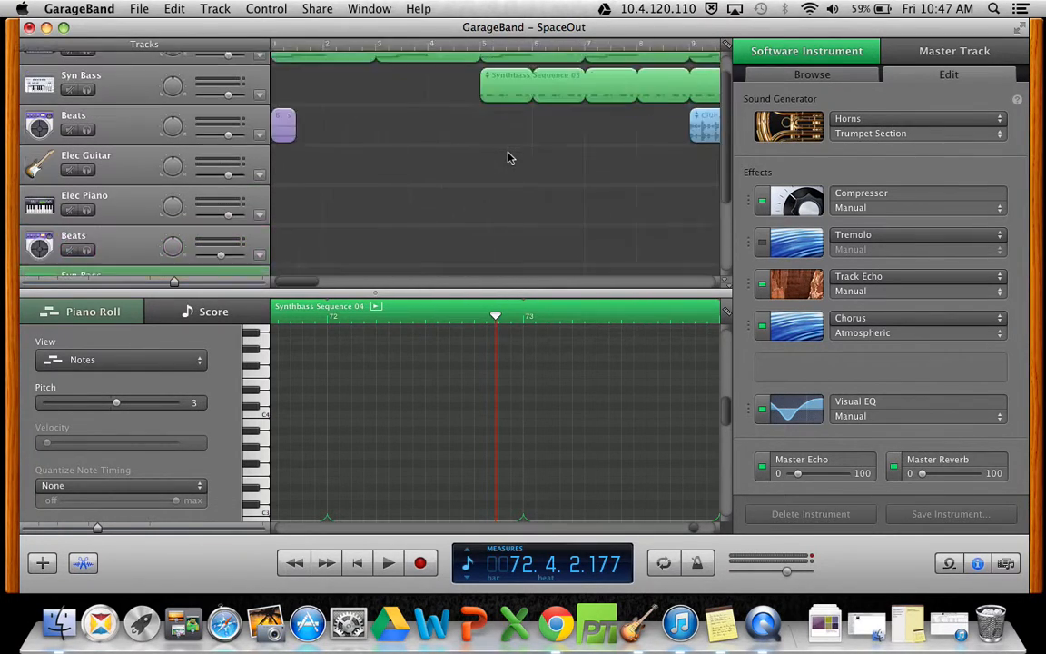
{"action": "scroll", "coordinate": [506, 158], "scroll_direction": "up", "scroll_amount": 1}
{"action": "scroll", "coordinate": [507, 157], "scroll_direction": "right", "scroll_amount": 10}
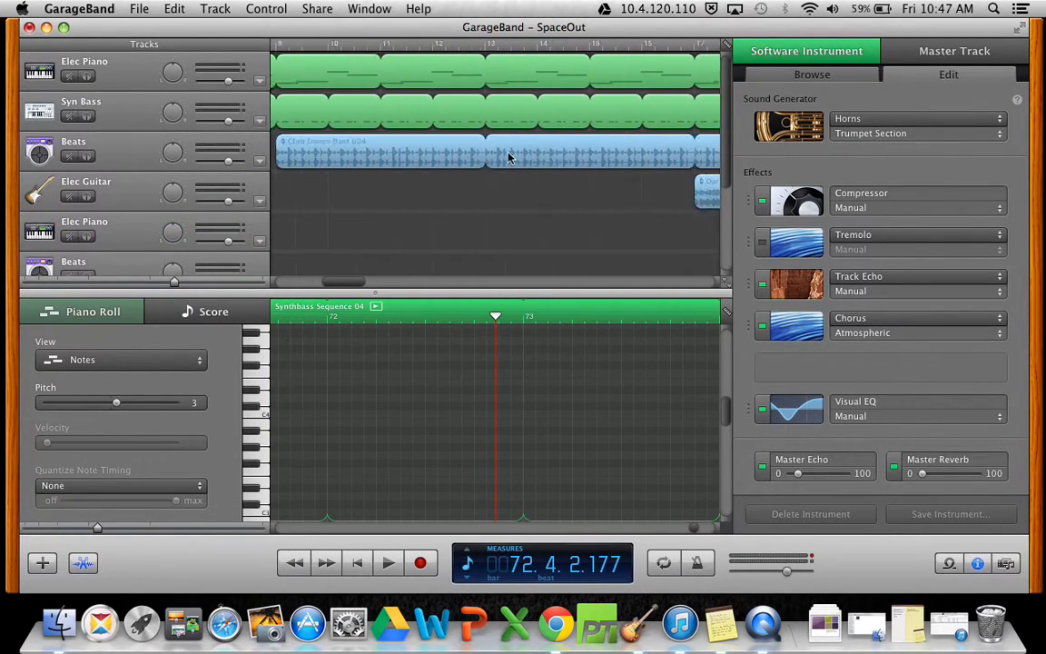
{"action": "scroll", "coordinate": [508, 158], "scroll_direction": "right", "scroll_amount": 15}
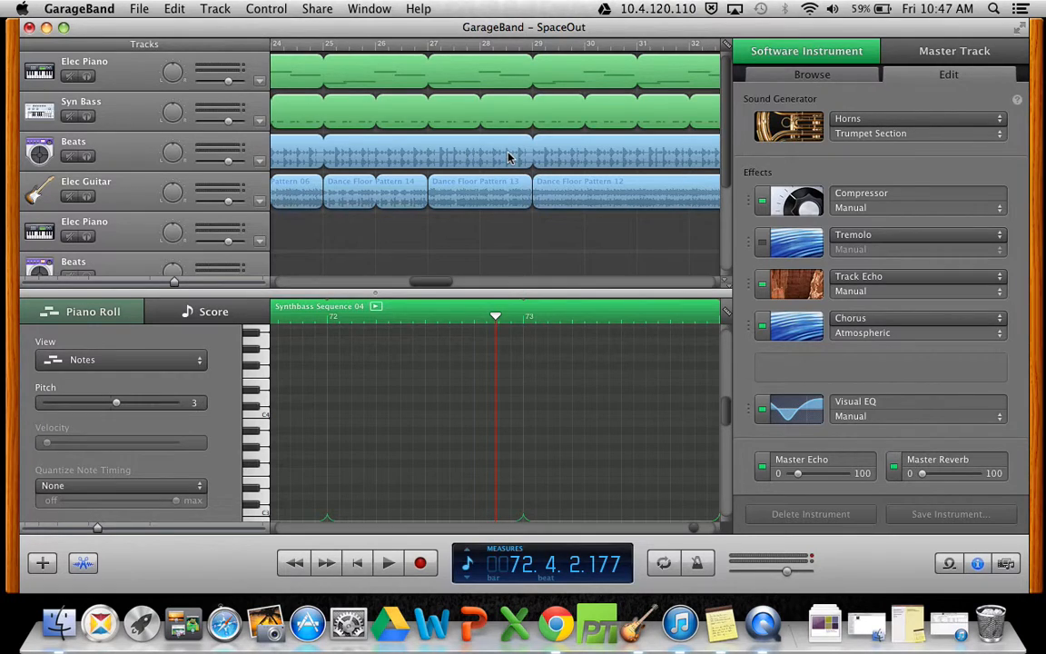
{"action": "scroll", "coordinate": [508, 158], "scroll_direction": "left", "scroll_amount": 20}
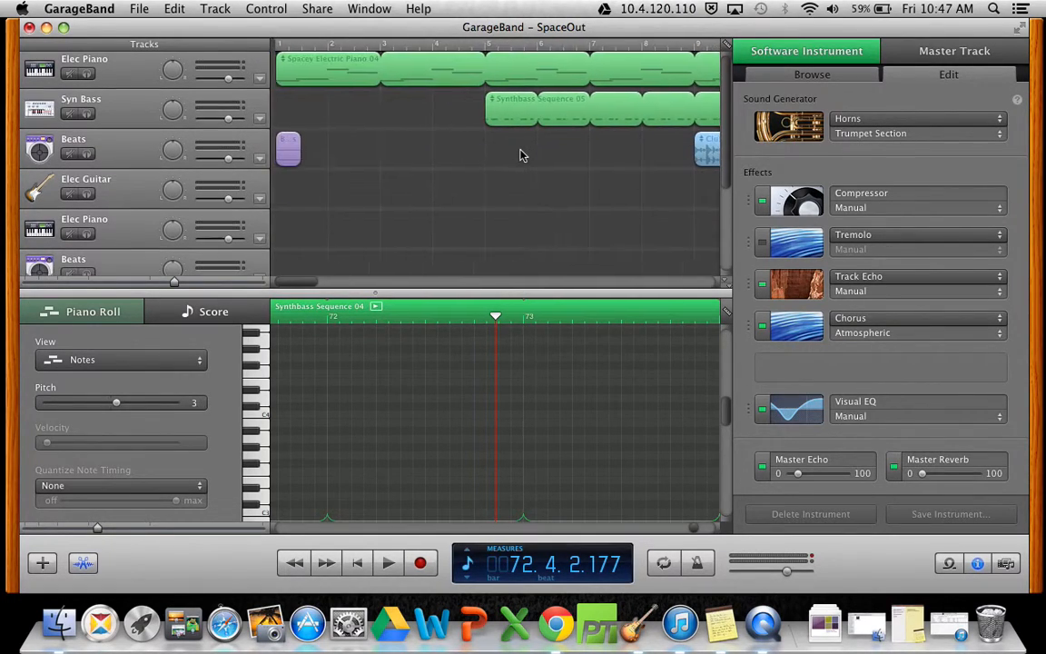
{"action": "left_click", "coordinate": [284, 150]}
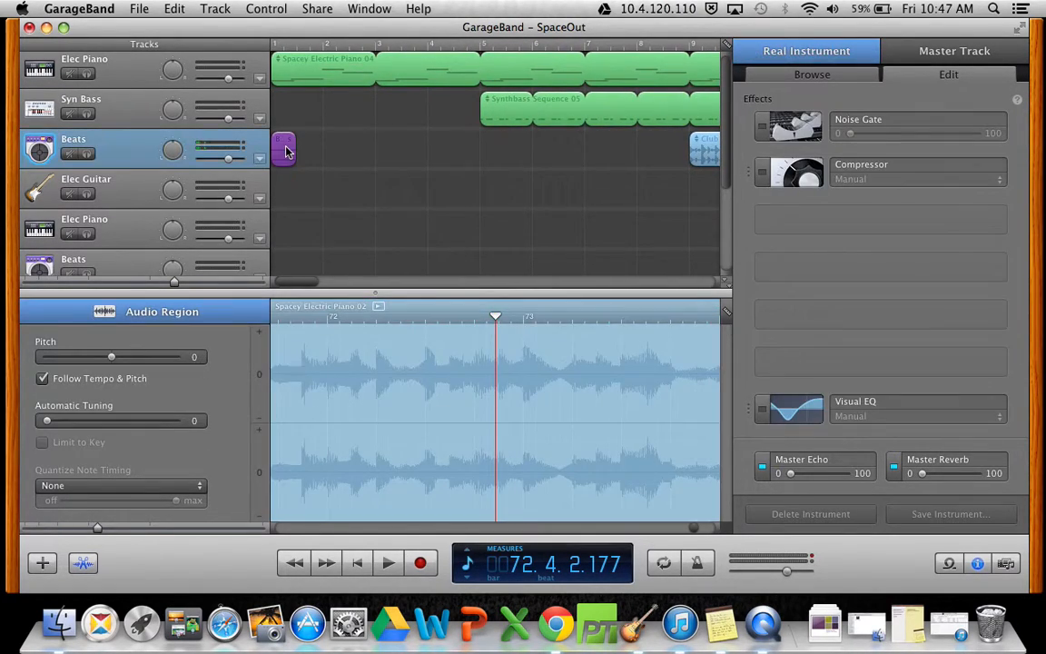
{"action": "key", "text": "Delete"}
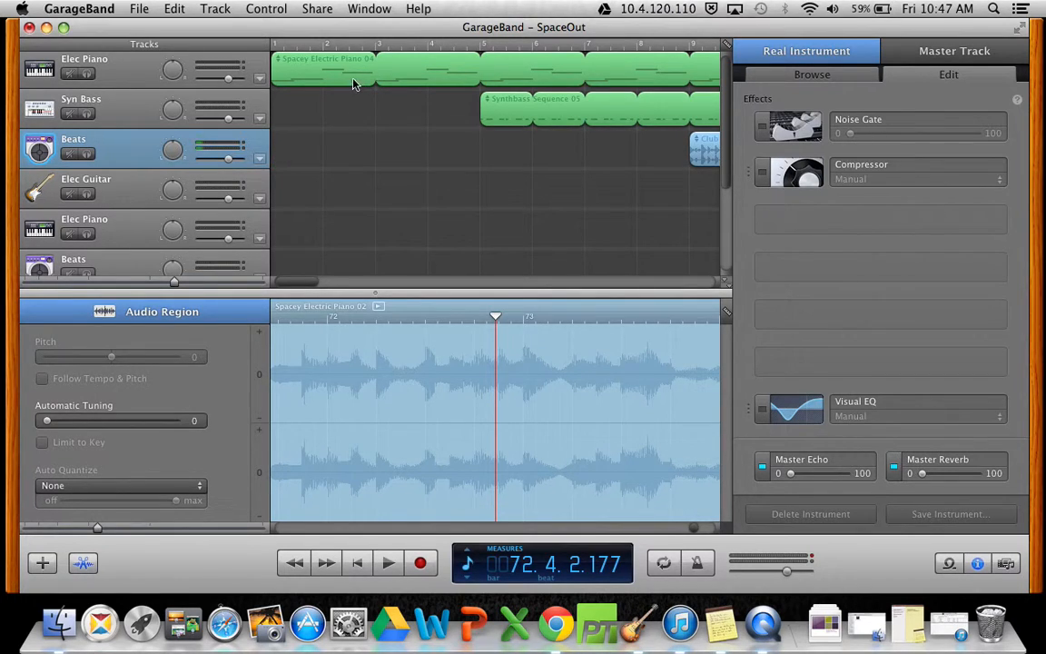
Play from measure 33, beat 2 across the gap and the short Club Dance Beat 004 region leading into measure 34.
{"action": "scroll", "coordinate": [506, 143], "scroll_direction": "right", "scroll_amount": 10}
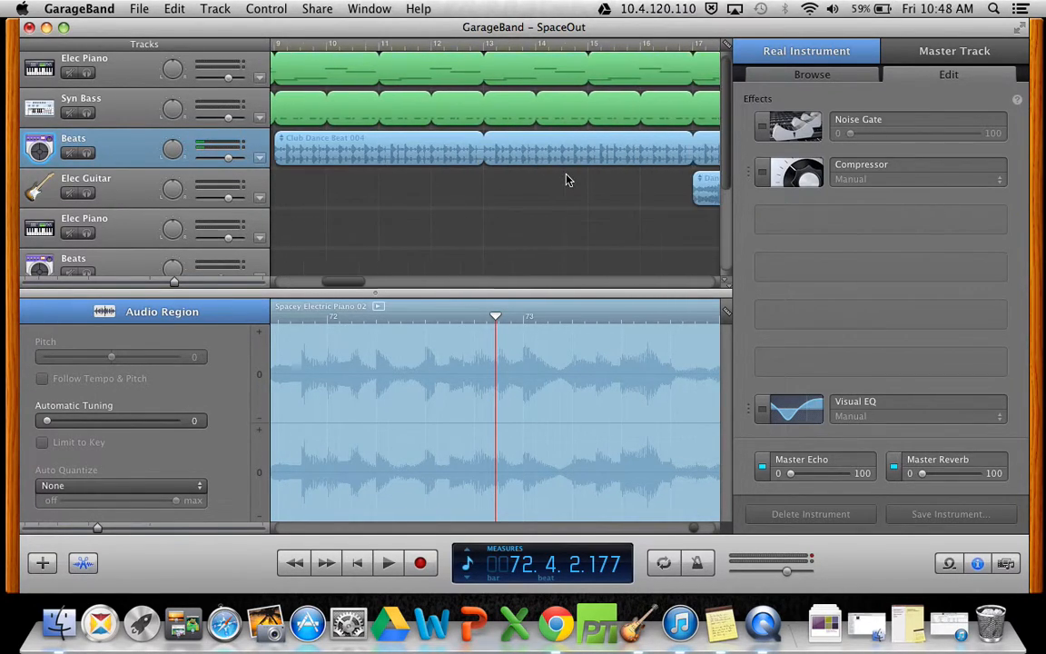
{"action": "scroll", "coordinate": [581, 191], "scroll_direction": "right", "scroll_amount": 5}
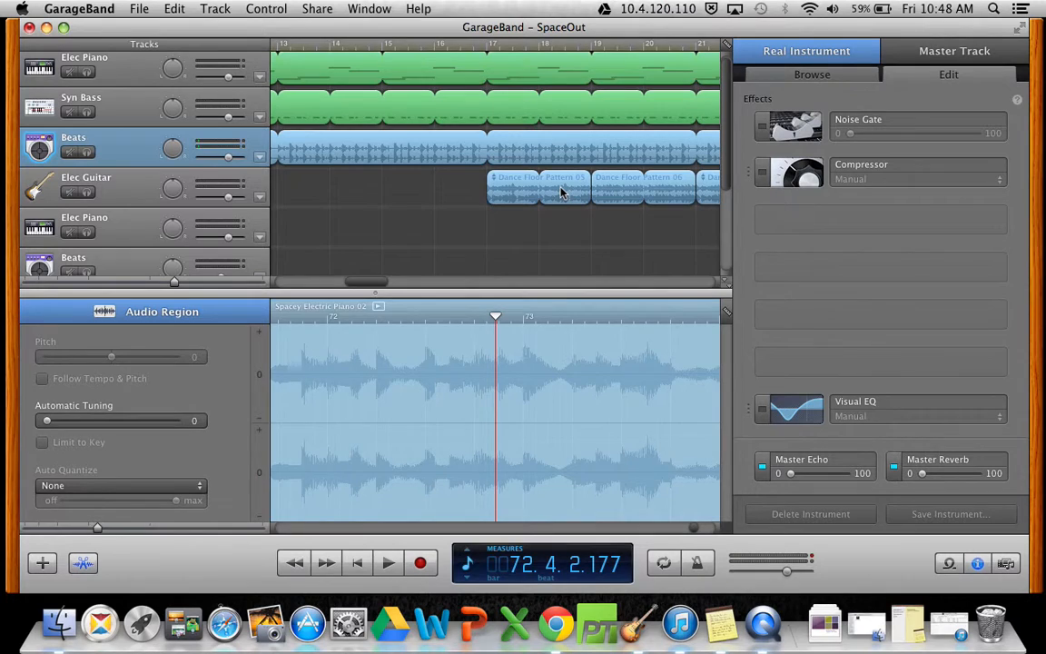
{"action": "scroll", "coordinate": [563, 210], "scroll_direction": "right", "scroll_amount": 2}
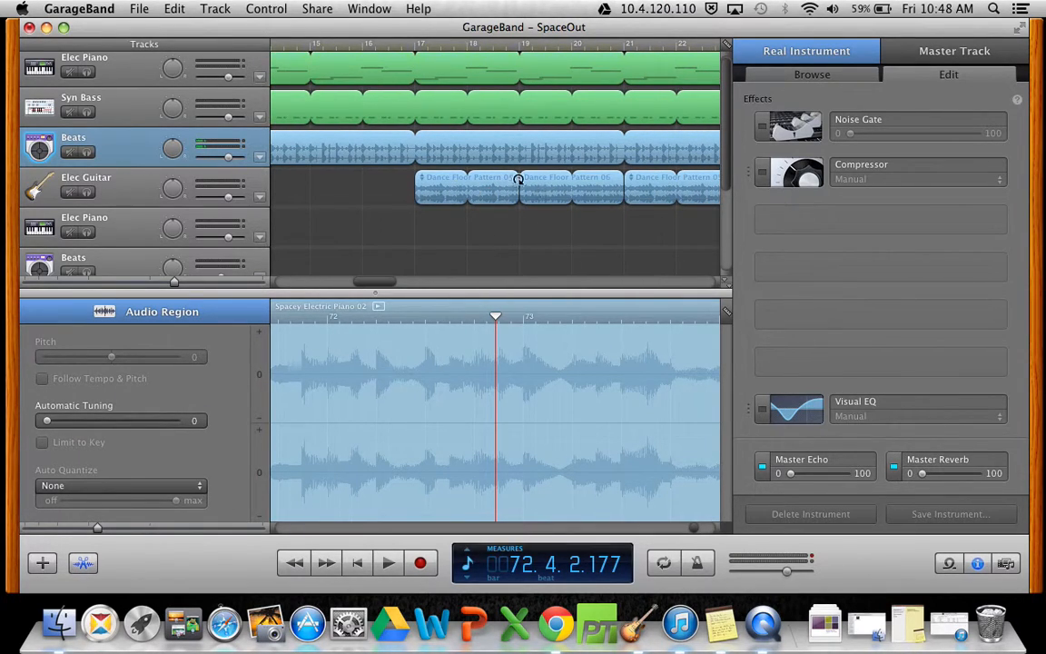
{"action": "scroll", "coordinate": [585, 232], "scroll_direction": "right", "scroll_amount": 10}
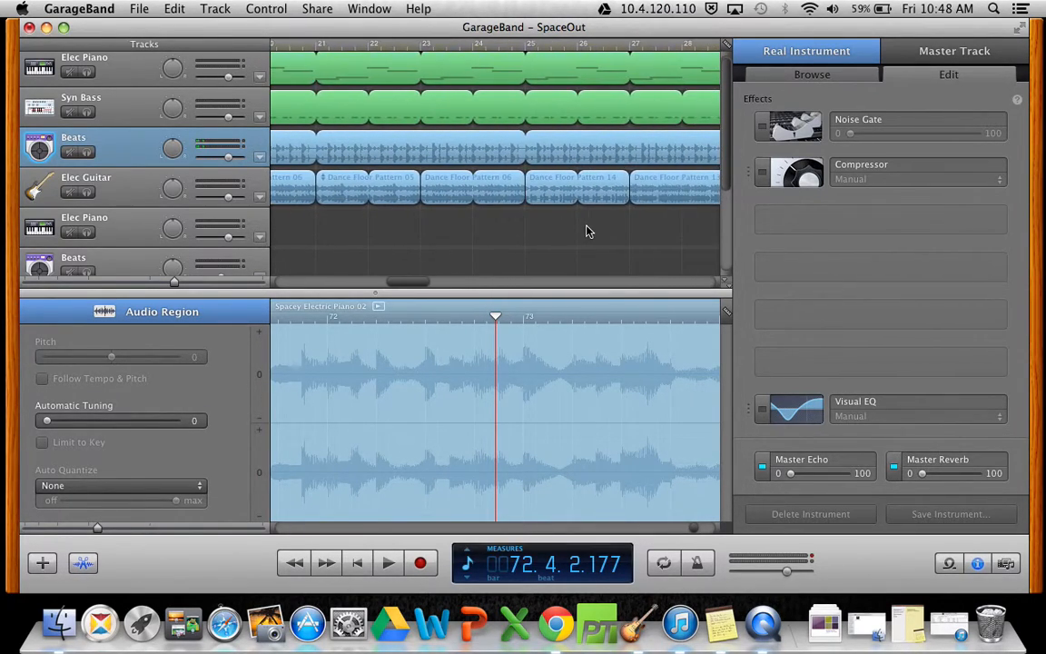
{"action": "scroll", "coordinate": [584, 229], "scroll_direction": "right", "scroll_amount": 6}
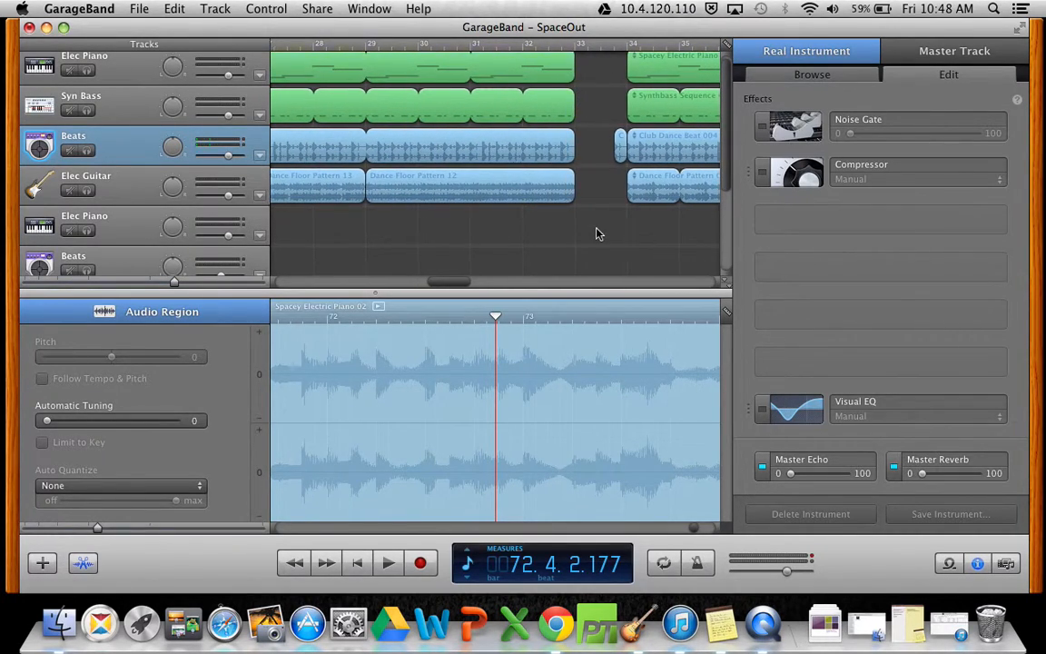
{"action": "scroll", "coordinate": [597, 232], "scroll_direction": "right", "scroll_amount": 2}
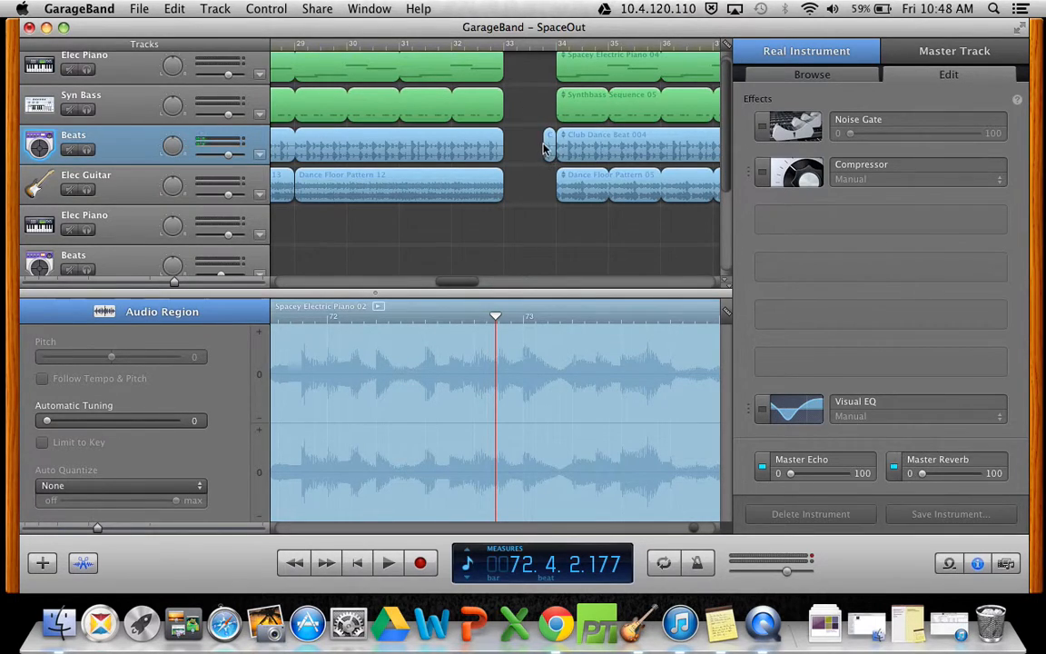
{"action": "left_click", "coordinate": [517, 50]}
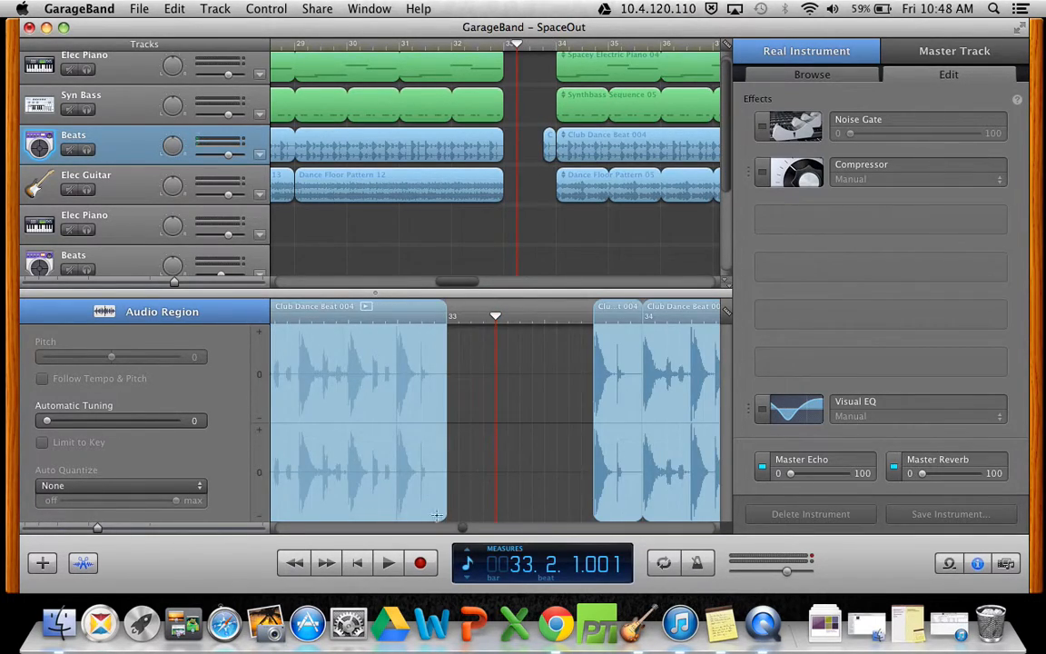
{"action": "key", "text": "space"}
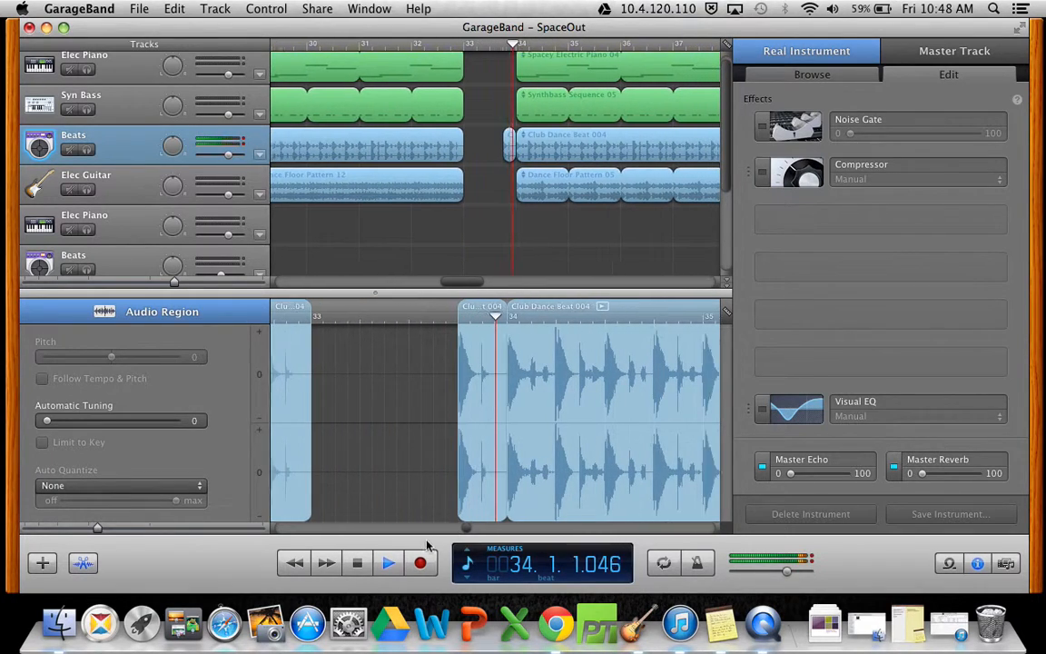
{"action": "key", "text": "space"}
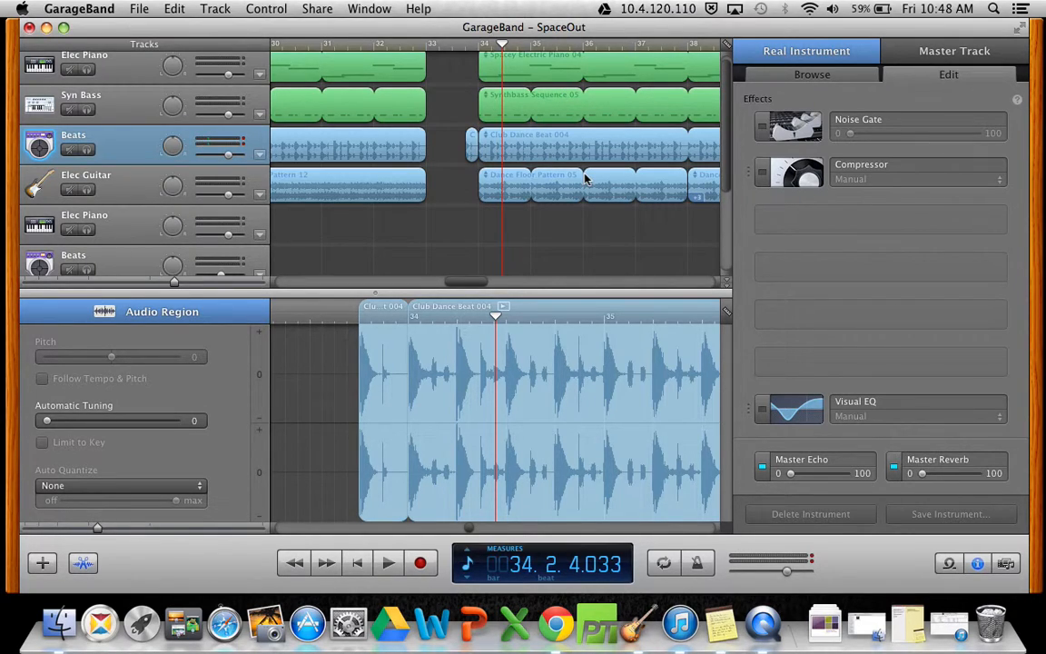
Move the short Club Dance Beat 004 region before measure 34 down to the lower Beats track and back to its original track.
{"action": "left_click", "coordinate": [471, 148]}
{"action": "left_click", "coordinate": [470, 180]}
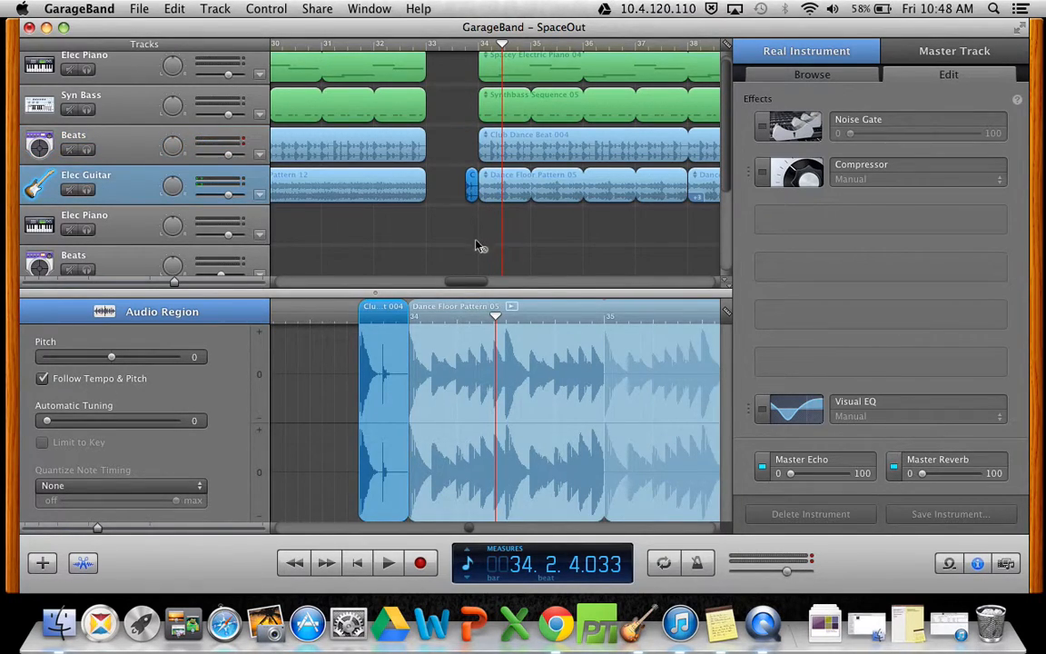
{"action": "left_click_drag", "start_coordinate": [481, 245], "coordinate": [479, 255]}
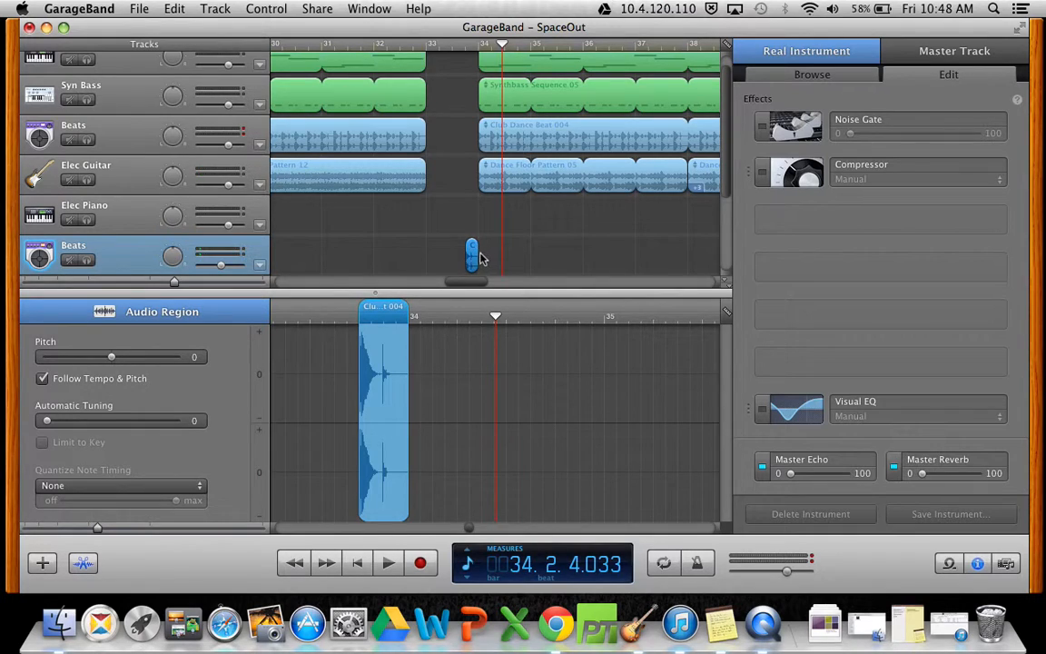
{"action": "left_click", "coordinate": [524, 143]}
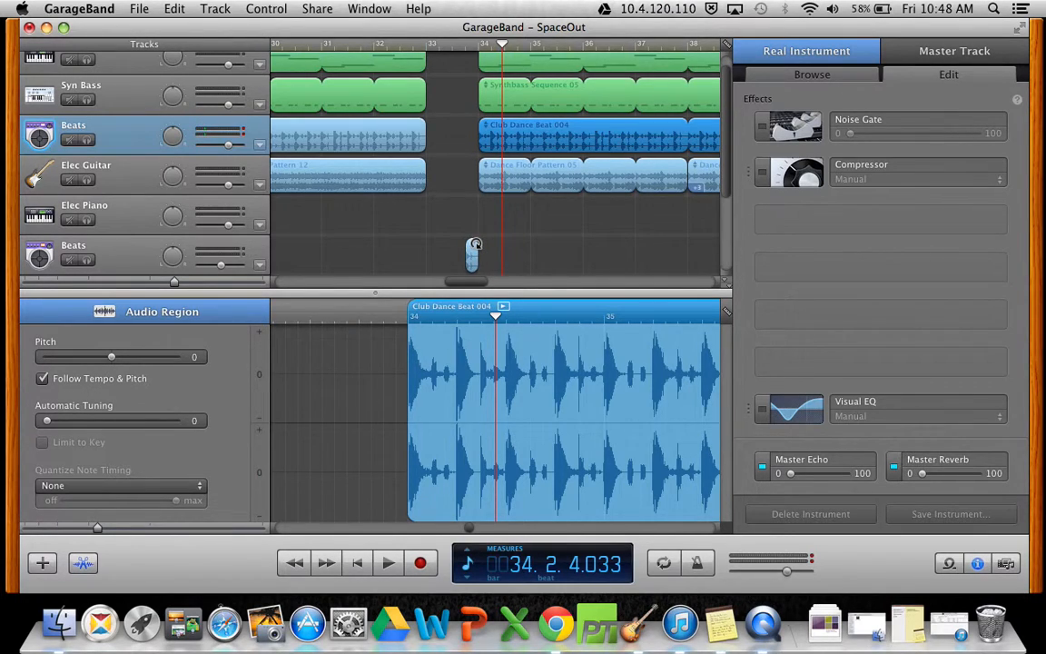
{"action": "mouse_move", "coordinate": [474, 245]}
{"action": "left_mouse_down"}
{"action": "mouse_move", "coordinate": [643, 249]}
{"action": "mouse_move", "coordinate": [473, 257]}
{"action": "left_mouse_up"}
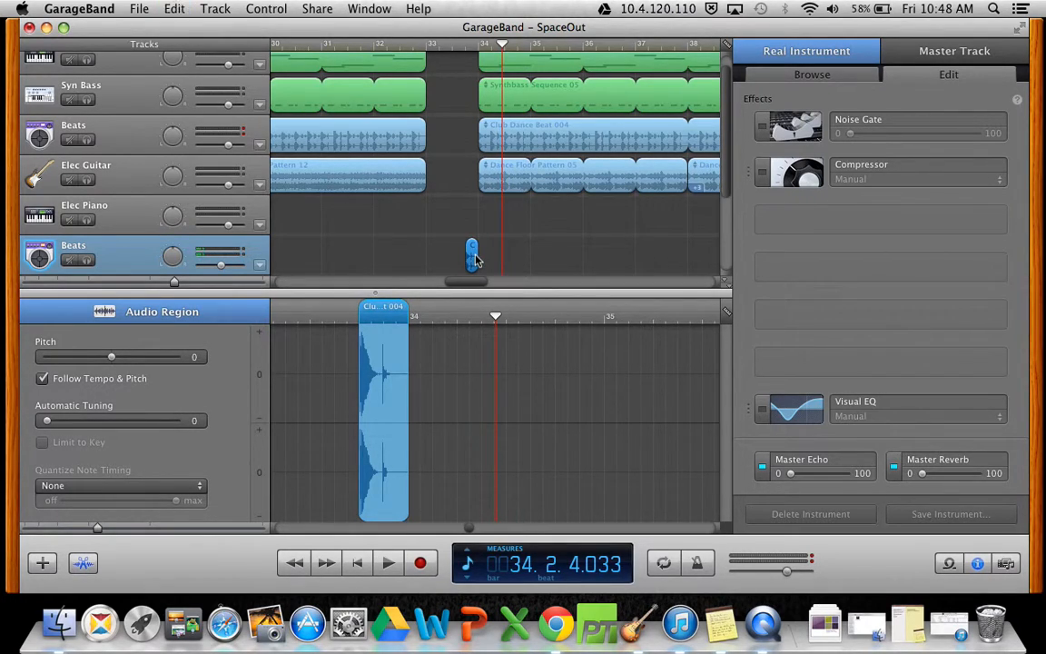
{"action": "left_click_drag", "start_coordinate": [472, 255], "coordinate": [471, 132]}
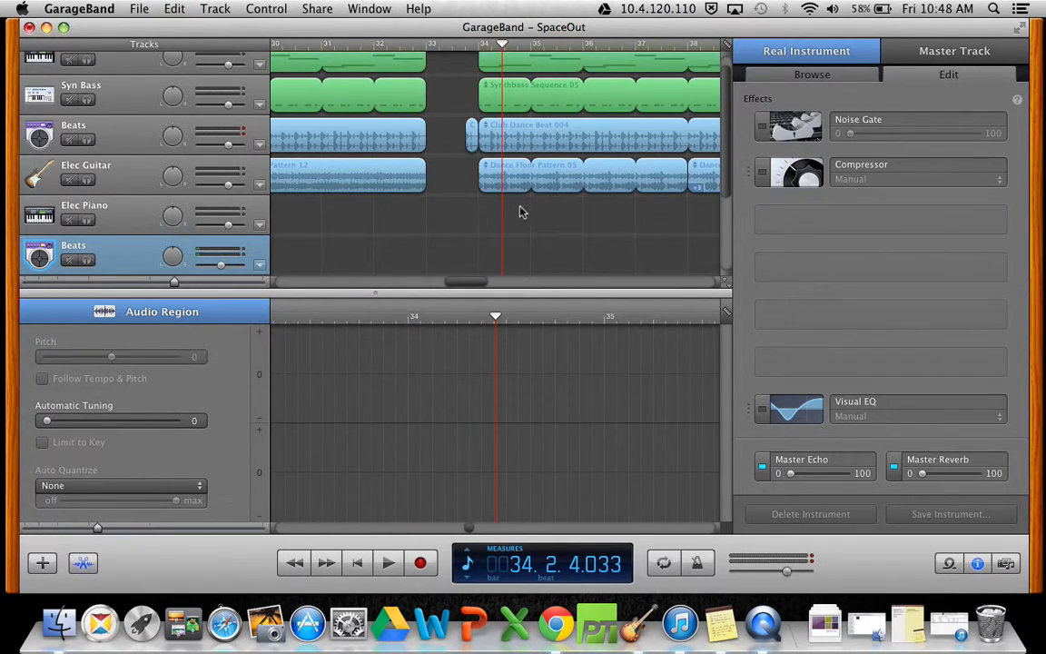
Open the loop library and replace the Bass filter with Beats, with the end of the song in view.
{"action": "scroll", "coordinate": [572, 214], "scroll_direction": "right", "scroll_amount": 15}
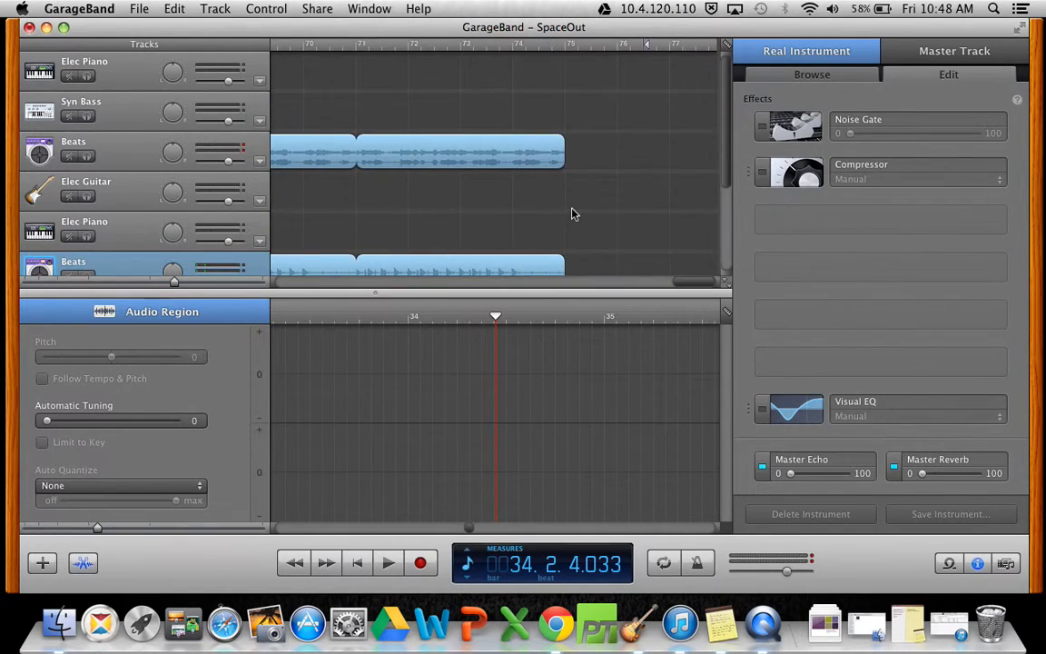
{"action": "scroll", "coordinate": [572, 214], "scroll_direction": "down", "scroll_amount": 3}
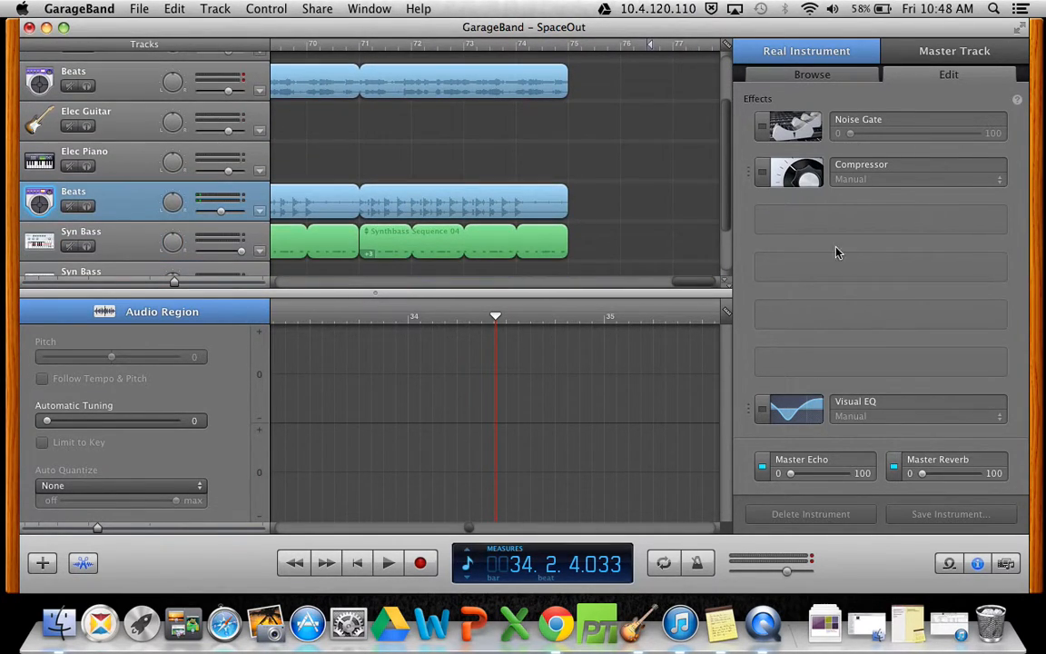
{"action": "key", "text": "super+l"}
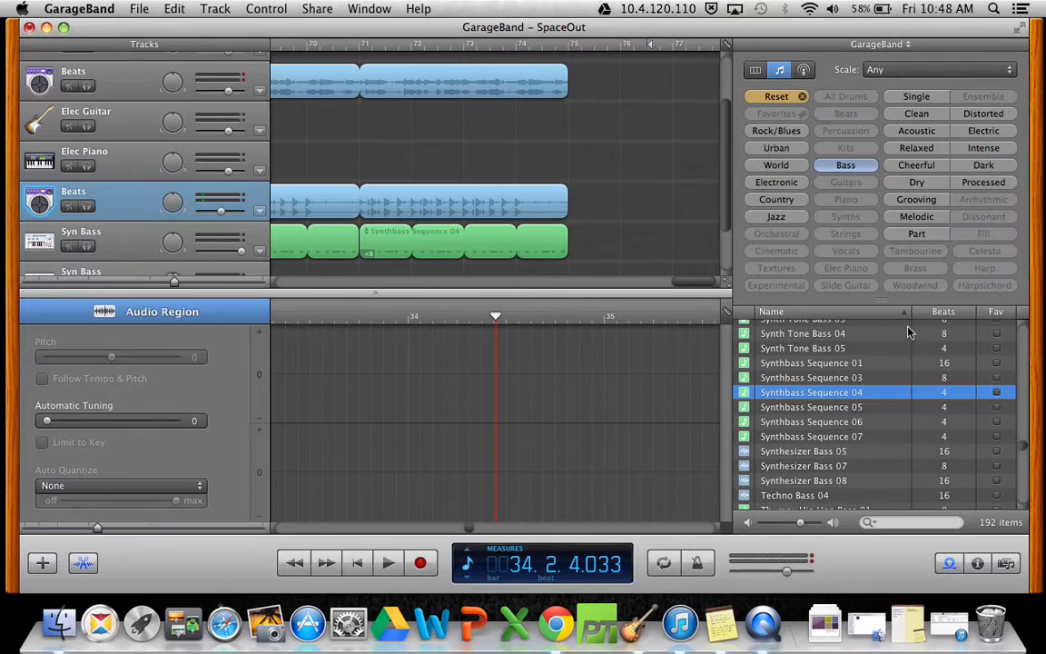
{"action": "left_click", "coordinate": [845, 164]}
{"action": "scroll", "coordinate": [661, 200], "scroll_direction": "left", "scroll_amount": 10}
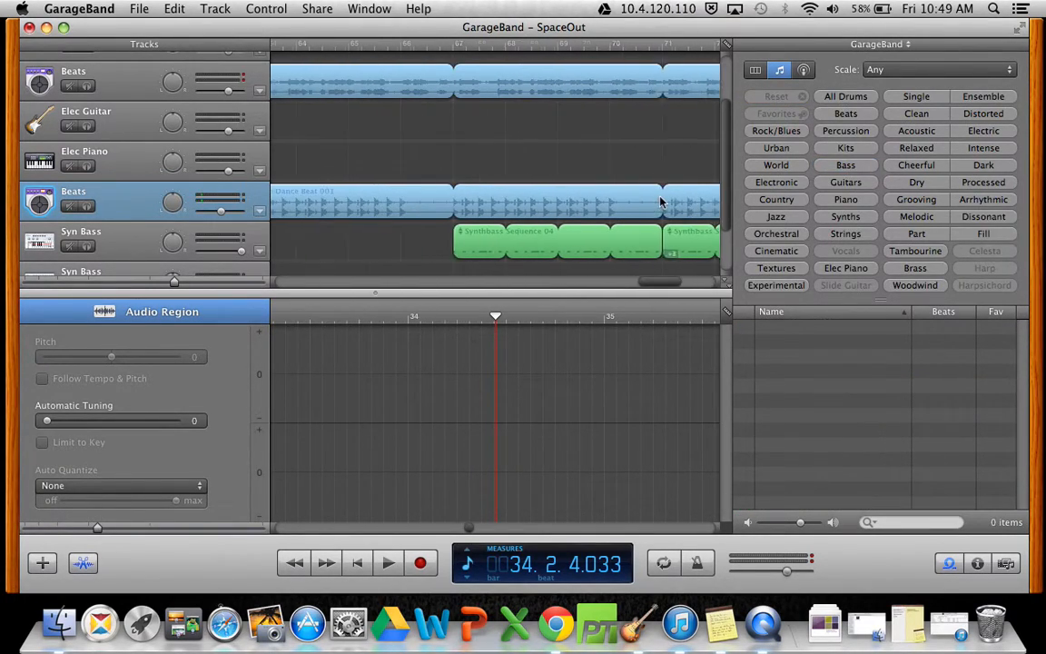
{"action": "scroll", "coordinate": [660, 201], "scroll_direction": "right", "scroll_amount": 6}
{"action": "left_click", "coordinate": [845, 113]}
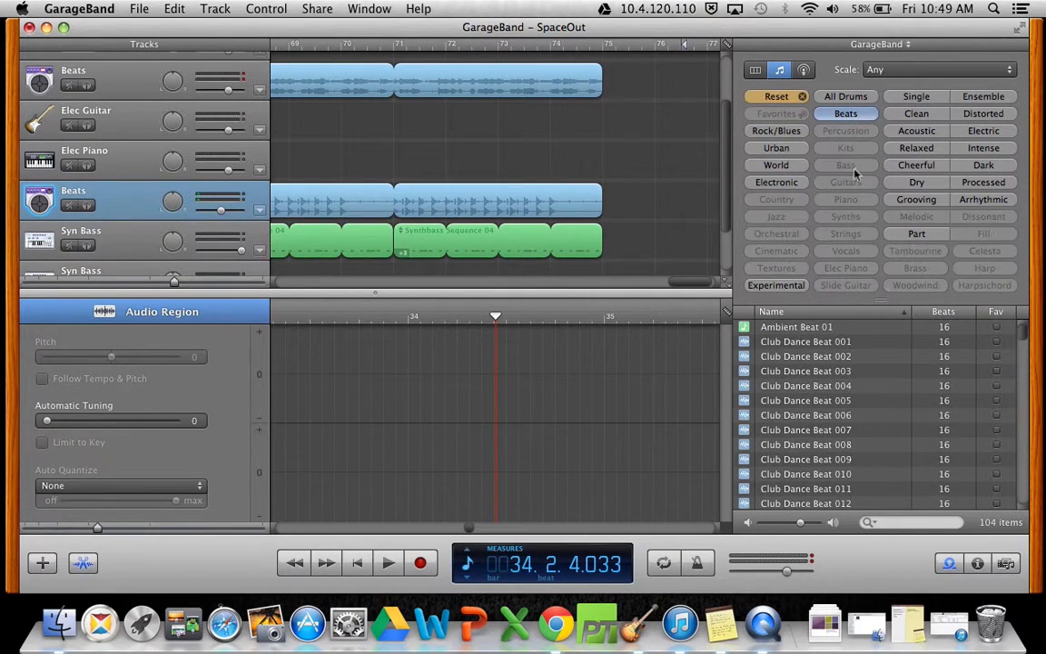
Add the Club Dance Beat 001 loop to the lower Beats track at measure 76.
{"action": "left_click_drag", "start_coordinate": [868, 343], "coordinate": [661, 216]}
{"action": "scroll", "coordinate": [634, 230], "scroll_direction": "right", "scroll_amount": 5}
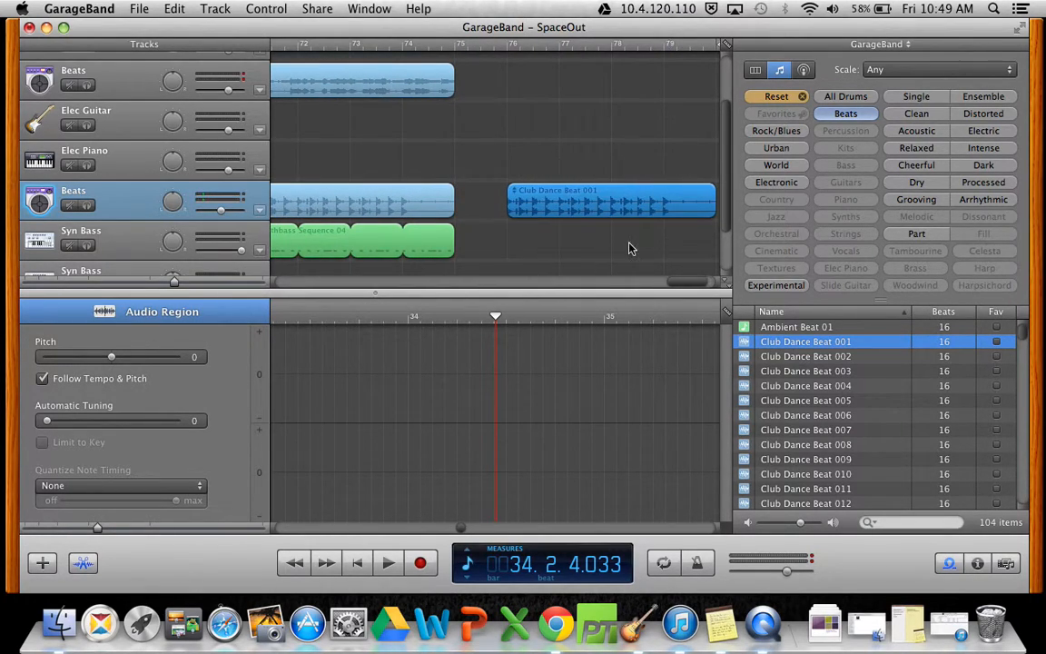
{"action": "scroll", "coordinate": [631, 248], "scroll_direction": "right", "scroll_amount": 3}
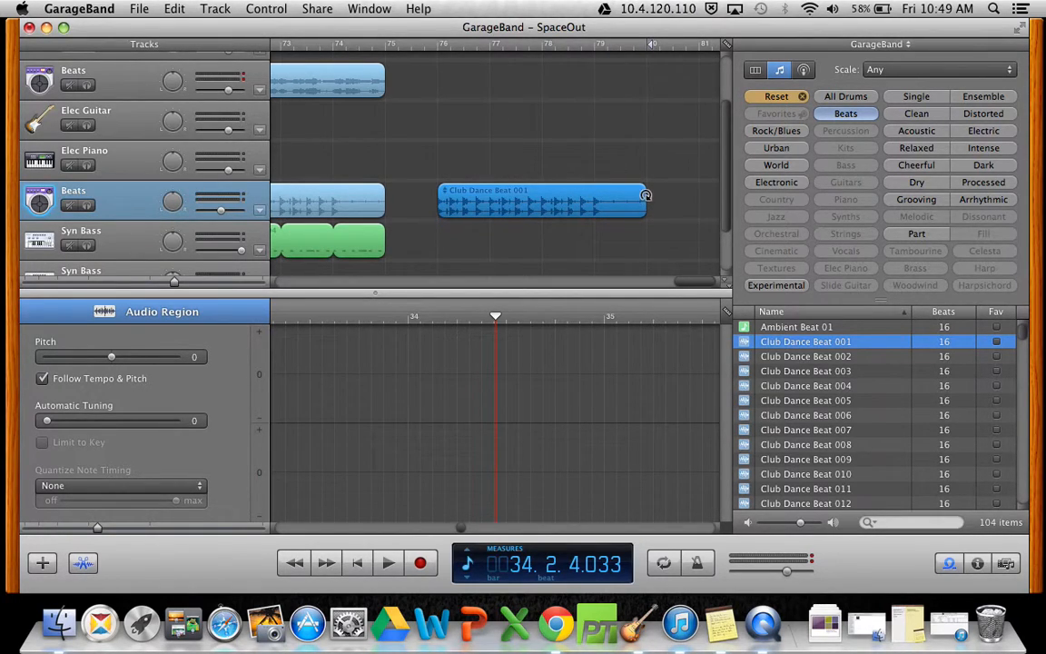
Trim the beginning of the new Club Dance Beat 001 region to leave about its final beat, and place it just before measure 76.
{"action": "mouse_move", "coordinate": [640, 189]}
{"action": "left_mouse_down"}
{"action": "mouse_move", "coordinate": [663, 189]}
{"action": "mouse_move", "coordinate": [648, 190]}
{"action": "left_mouse_up"}
{"action": "left_click_drag", "start_coordinate": [441, 202], "coordinate": [639, 196]}
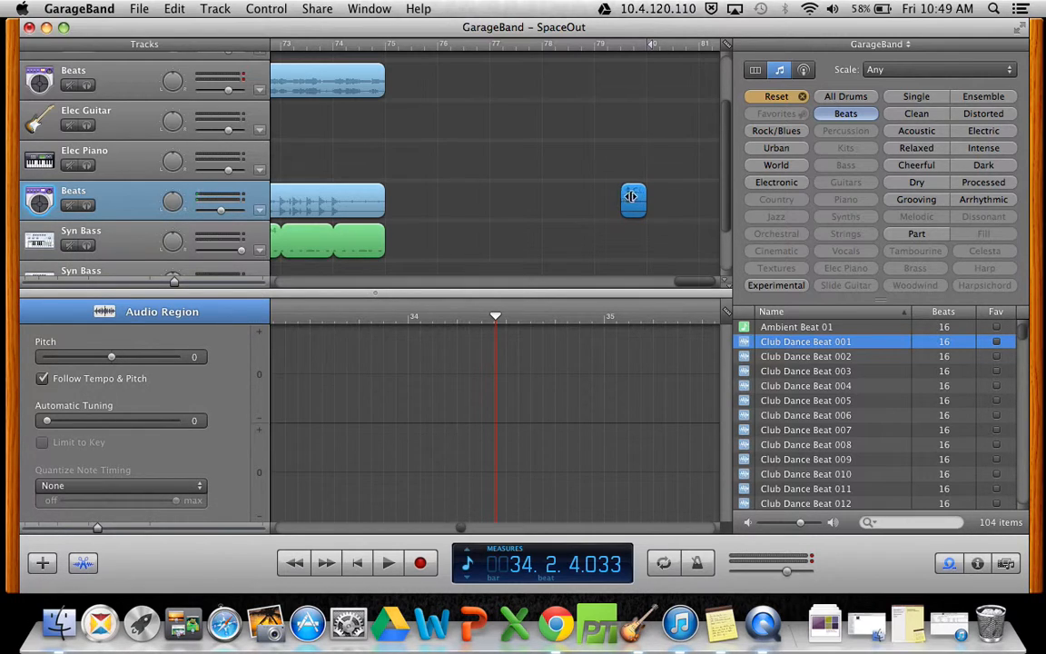
{"action": "left_click_drag", "start_coordinate": [642, 203], "coordinate": [435, 200]}
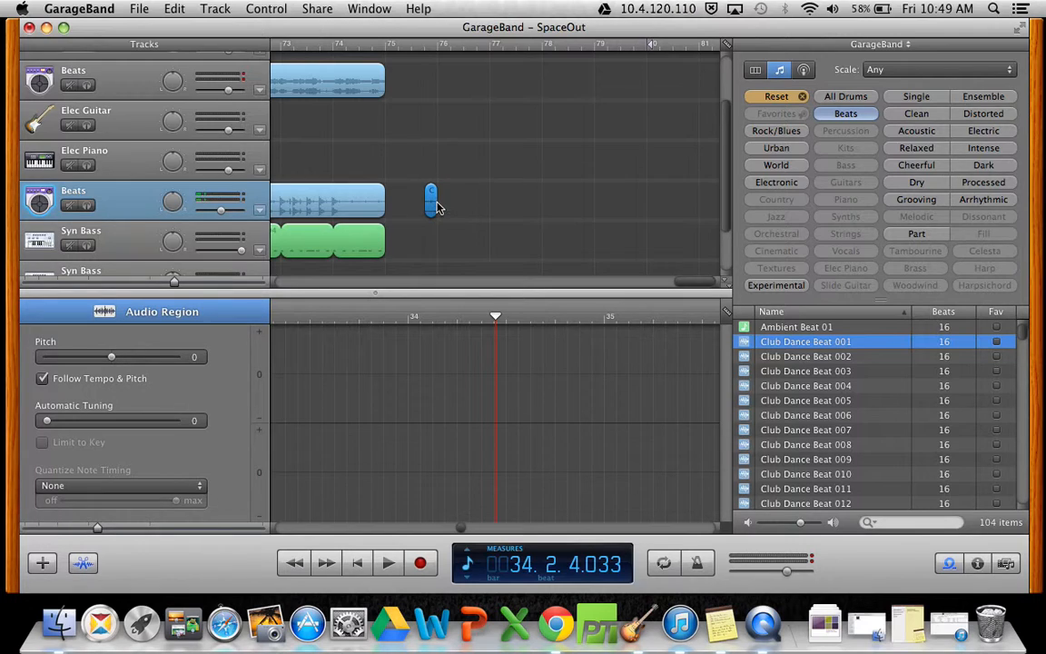
Delete the trimmed Club Dance Beat 001 region just before measure 76 on the lower Beats track.
{"action": "mouse_move", "coordinate": [434, 185]}
{"action": "left_mouse_down"}
{"action": "mouse_move", "coordinate": [646, 188]}
{"action": "mouse_move", "coordinate": [526, 188]}
{"action": "mouse_move", "coordinate": [444, 206]}
{"action": "left_mouse_up"}
{"action": "left_click", "coordinate": [468, 203]}
{"action": "left_click", "coordinate": [432, 202]}
{"action": "key", "text": "Delete"}
{"action": "scroll", "coordinate": [433, 253], "scroll_direction": "left", "scroll_amount": 15}
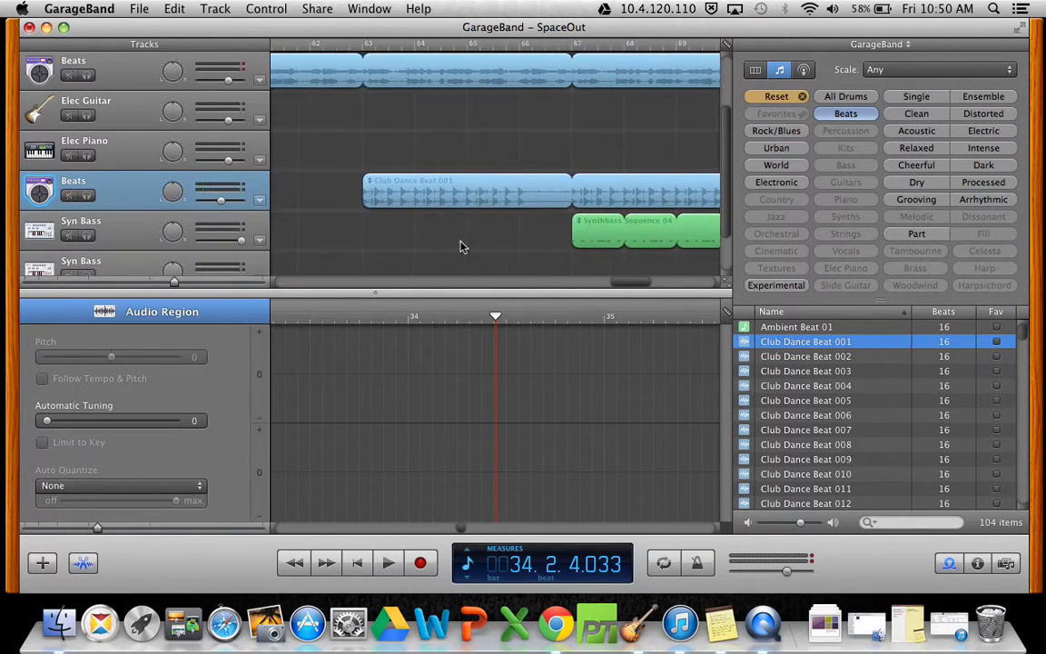
Look through the arrangement from the closing section back to the song's opening, and return to its end across the lower tracks.
{"action": "scroll", "coordinate": [460, 247], "scroll_direction": "left", "scroll_amount": 12}
{"action": "scroll", "coordinate": [460, 246], "scroll_direction": "up", "scroll_amount": 3}
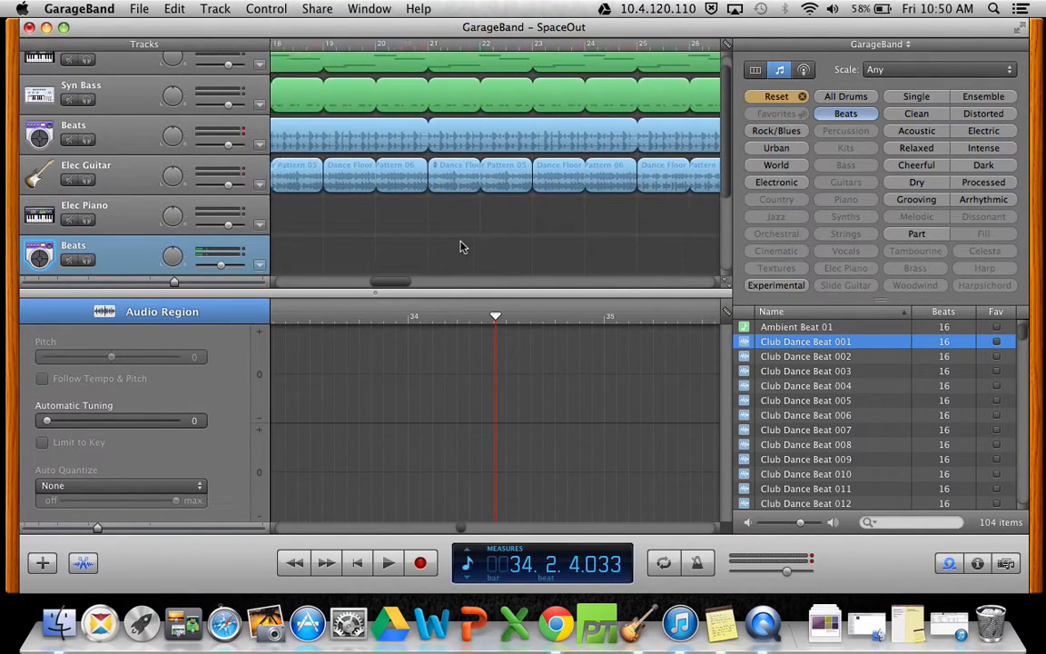
{"action": "scroll", "coordinate": [460, 247], "scroll_direction": "left", "scroll_amount": 8}
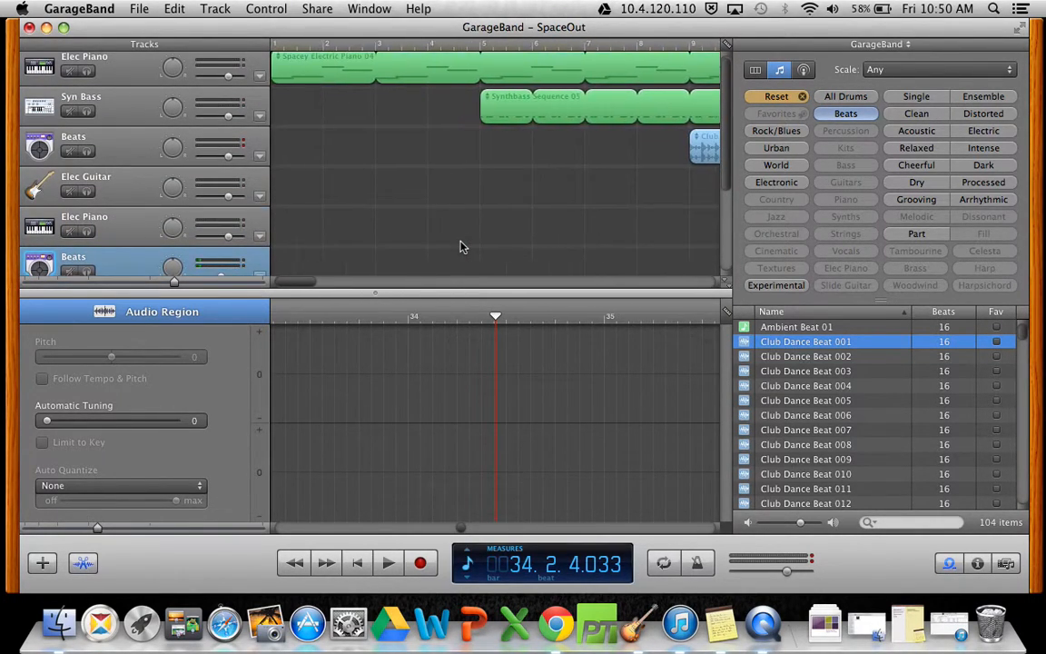
{"action": "scroll", "coordinate": [460, 247], "scroll_direction": "down", "scroll_amount": 4}
{"action": "scroll", "coordinate": [461, 247], "scroll_direction": "right", "scroll_amount": 20}
{"action": "scroll", "coordinate": [460, 247], "scroll_direction": "up", "scroll_amount": 2}
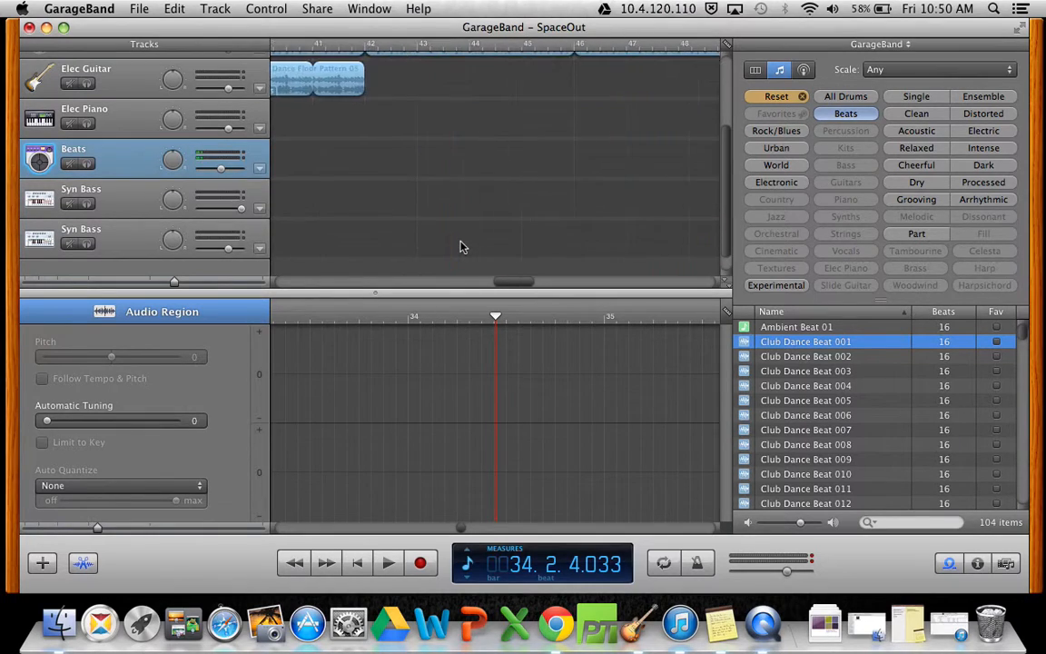
{"action": "scroll", "coordinate": [460, 247], "scroll_direction": "left", "scroll_amount": 2}
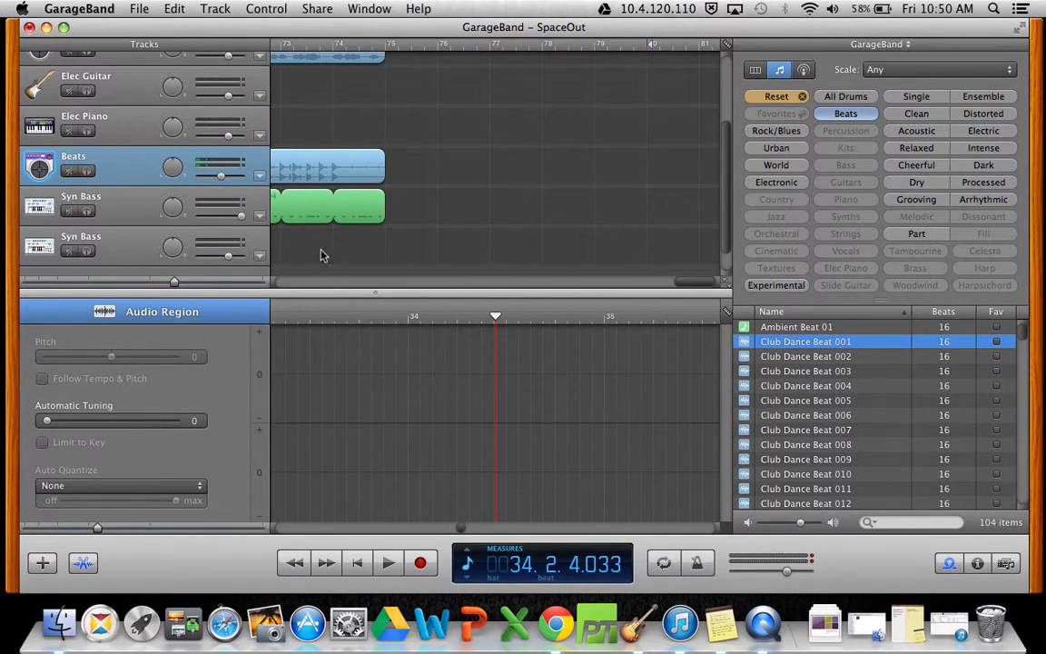
Check the lowest Syn Bass track for regions along the song, and delete that unused track.
{"action": "left_click", "coordinate": [124, 247]}
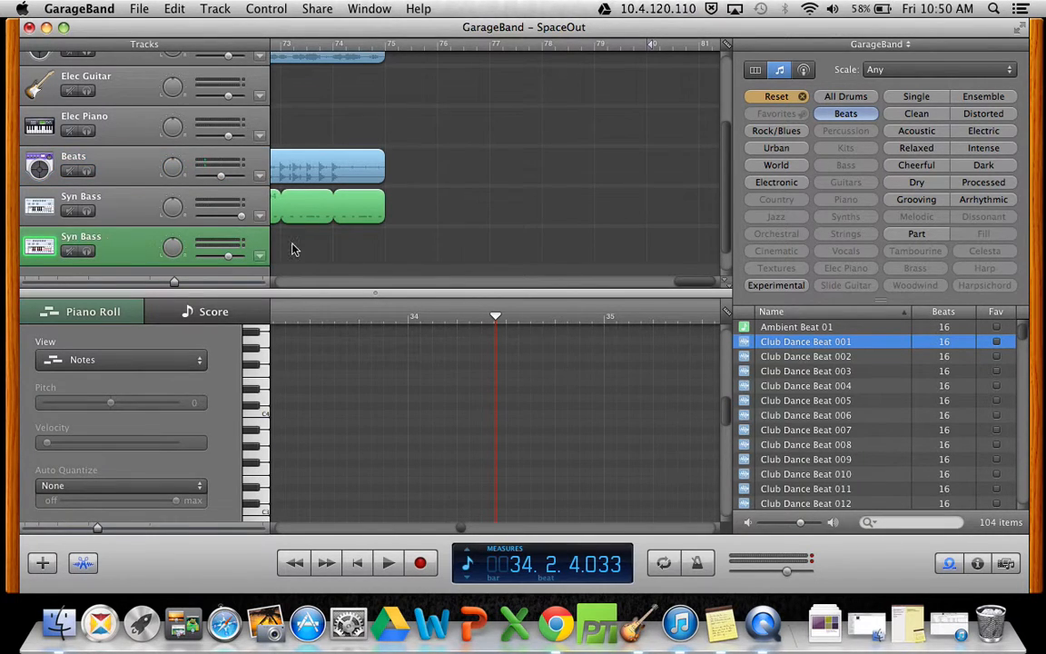
{"action": "scroll", "coordinate": [300, 271], "scroll_direction": "down", "scroll_amount": 1}
{"action": "scroll", "coordinate": [299, 270], "scroll_direction": "left", "scroll_amount": 10}
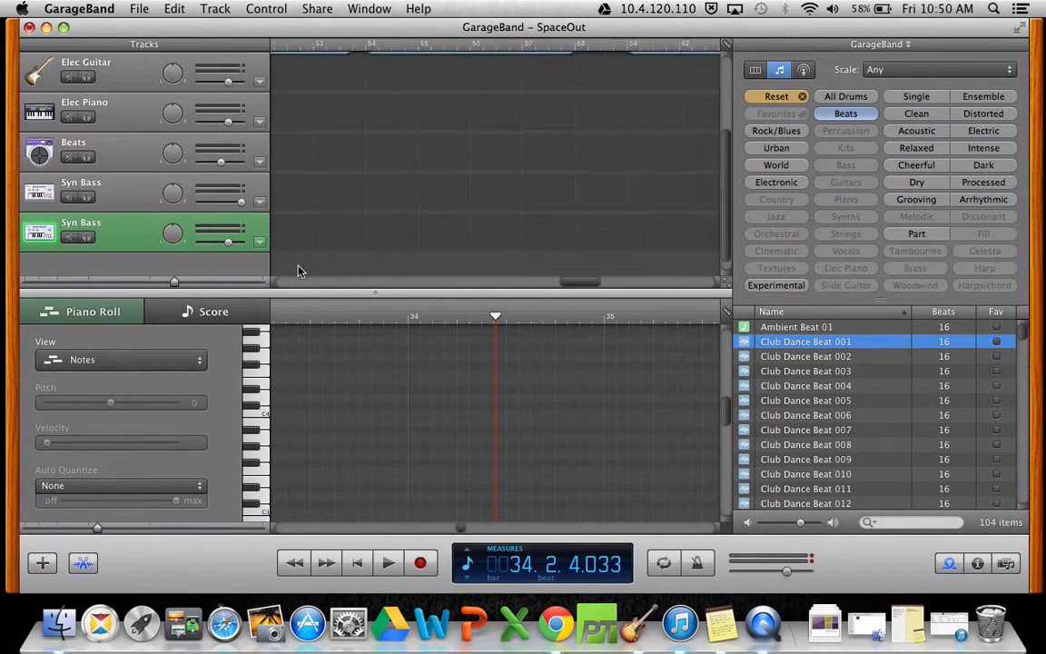
{"action": "scroll", "coordinate": [299, 270], "scroll_direction": "left", "scroll_amount": 4}
{"action": "scroll", "coordinate": [299, 270], "scroll_direction": "up", "scroll_amount": 1}
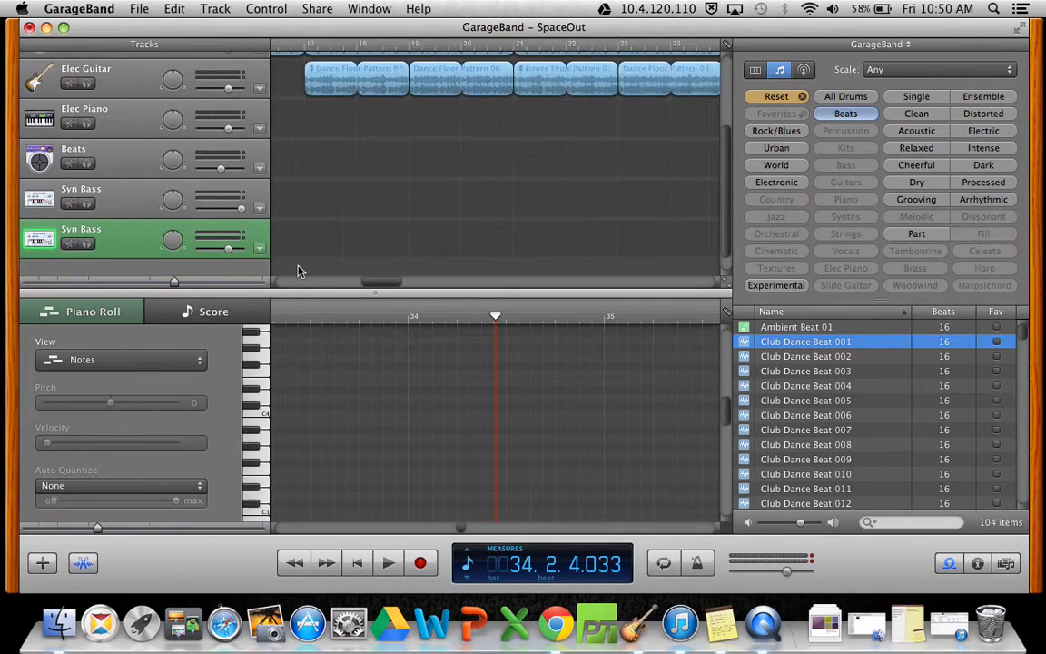
{"action": "scroll", "coordinate": [300, 271], "scroll_direction": "right", "scroll_amount": 15}
{"action": "scroll", "coordinate": [300, 270], "scroll_direction": "up", "scroll_amount": 1}
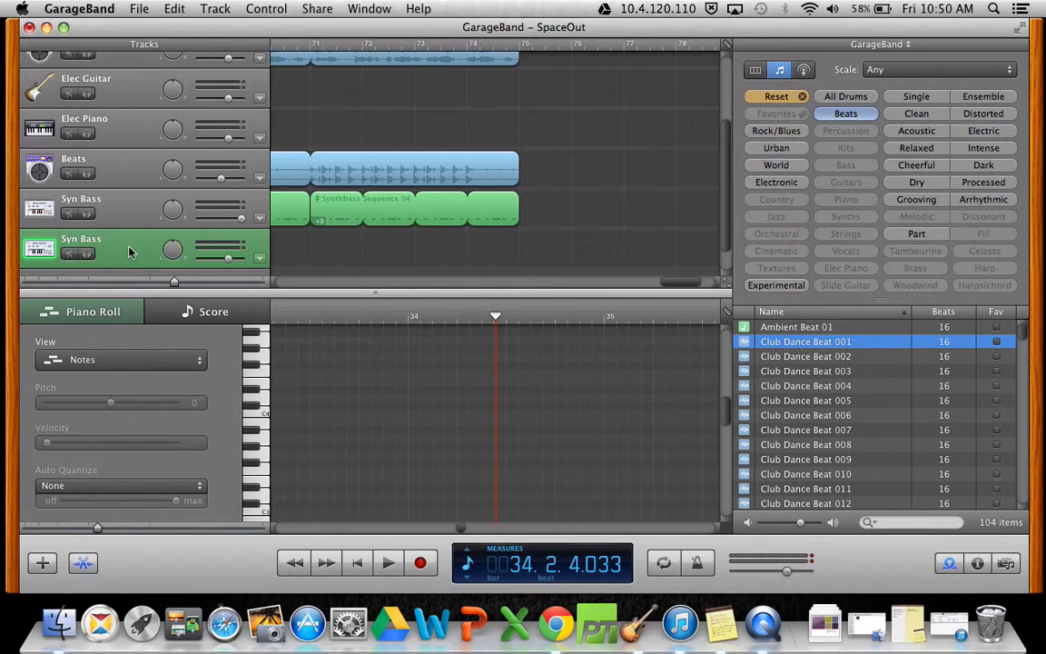
{"action": "key", "text": "super+BackSpace"}
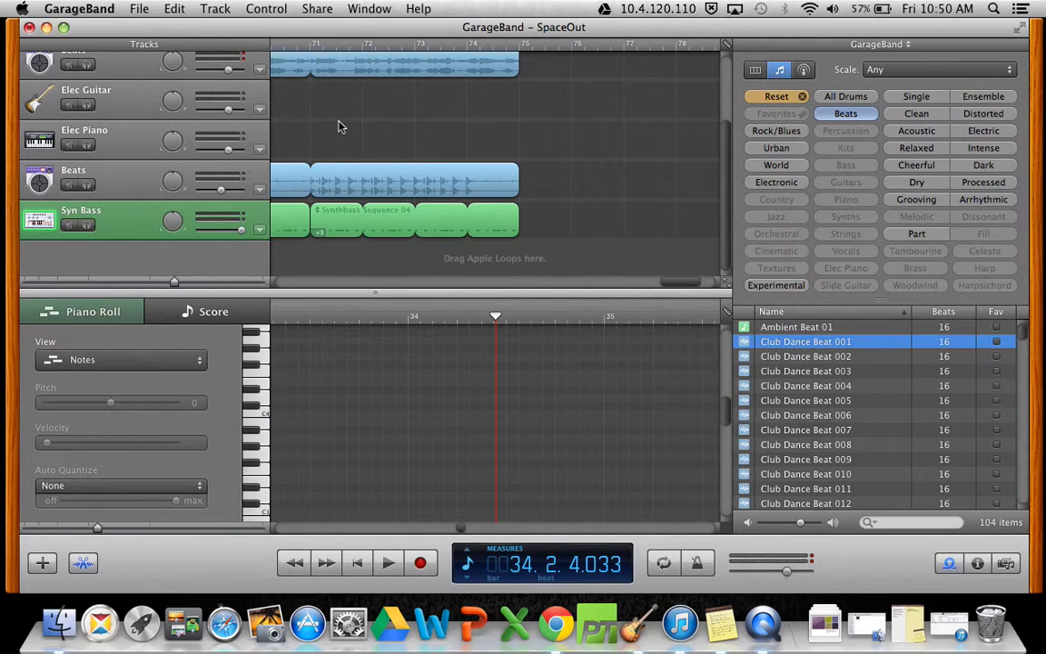
Review the remaining tracks' regions from around measure 38 through to the end of the song.
{"action": "scroll", "coordinate": [339, 127], "scroll_direction": "left", "scroll_amount": 10}
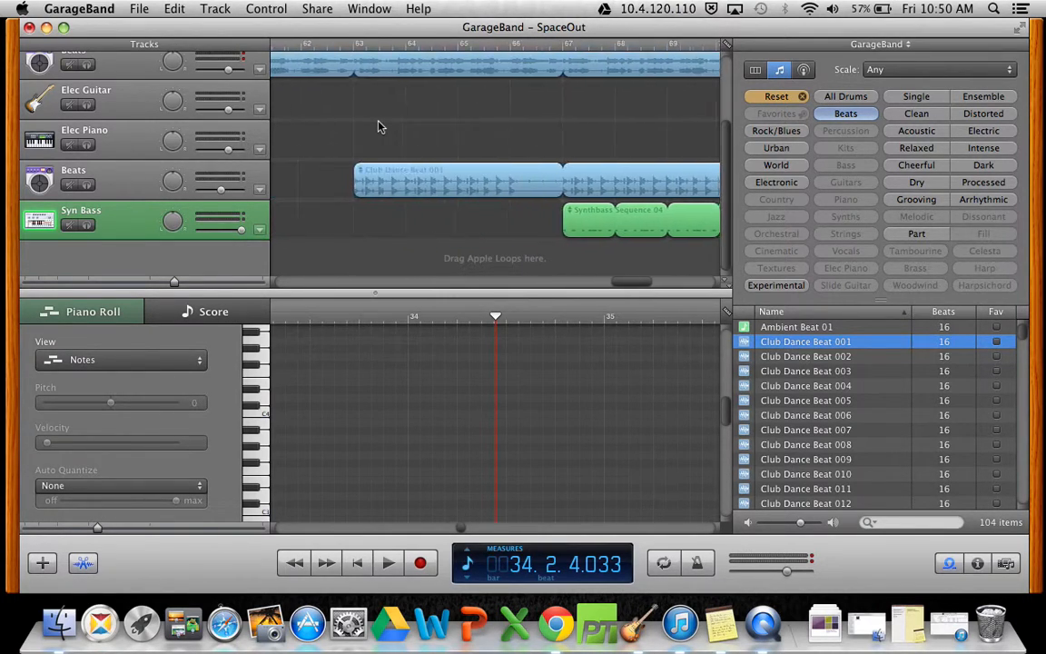
{"action": "scroll", "coordinate": [379, 127], "scroll_direction": "left", "scroll_amount": 15}
{"action": "scroll", "coordinate": [380, 128], "scroll_direction": "up", "scroll_amount": 5}
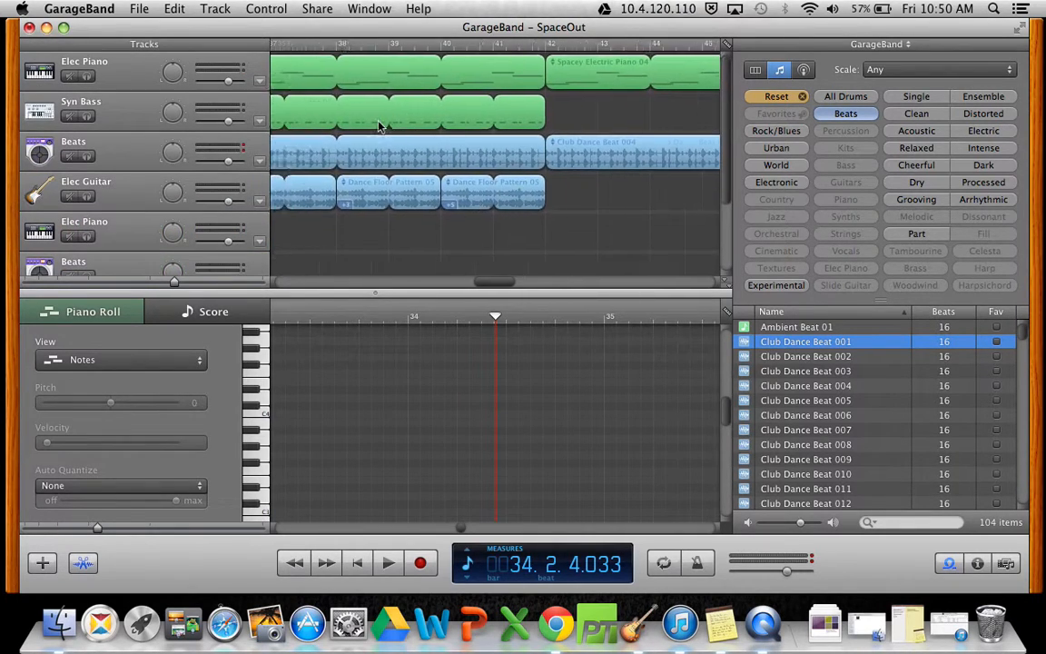
{"action": "scroll", "coordinate": [377, 121], "scroll_direction": "right", "scroll_amount": 15}
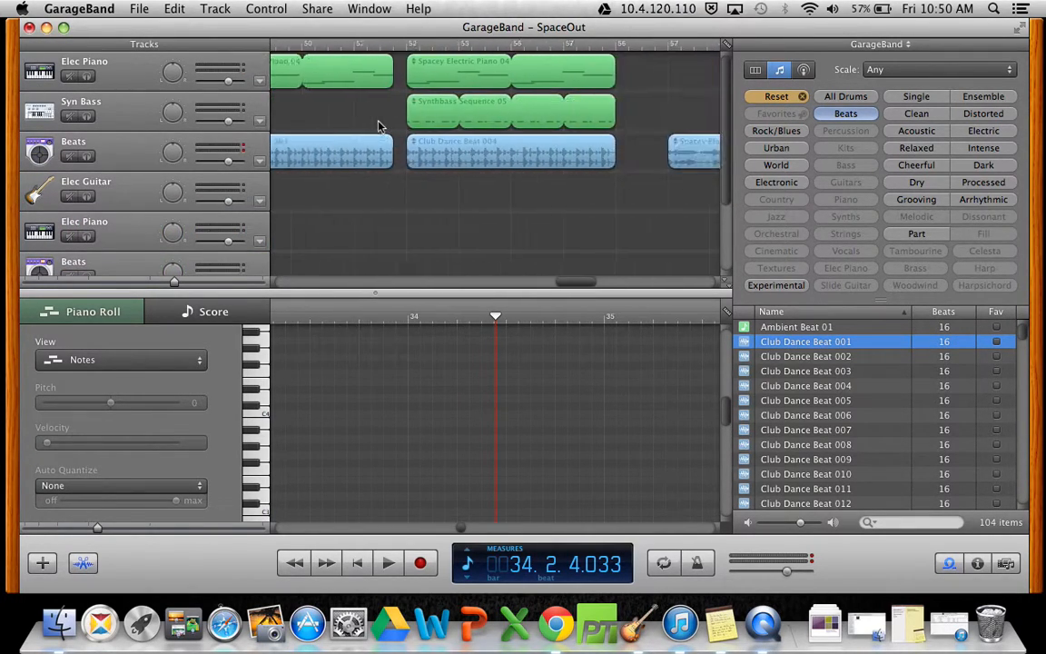
{"action": "scroll", "coordinate": [379, 127], "scroll_direction": "right", "scroll_amount": 6}
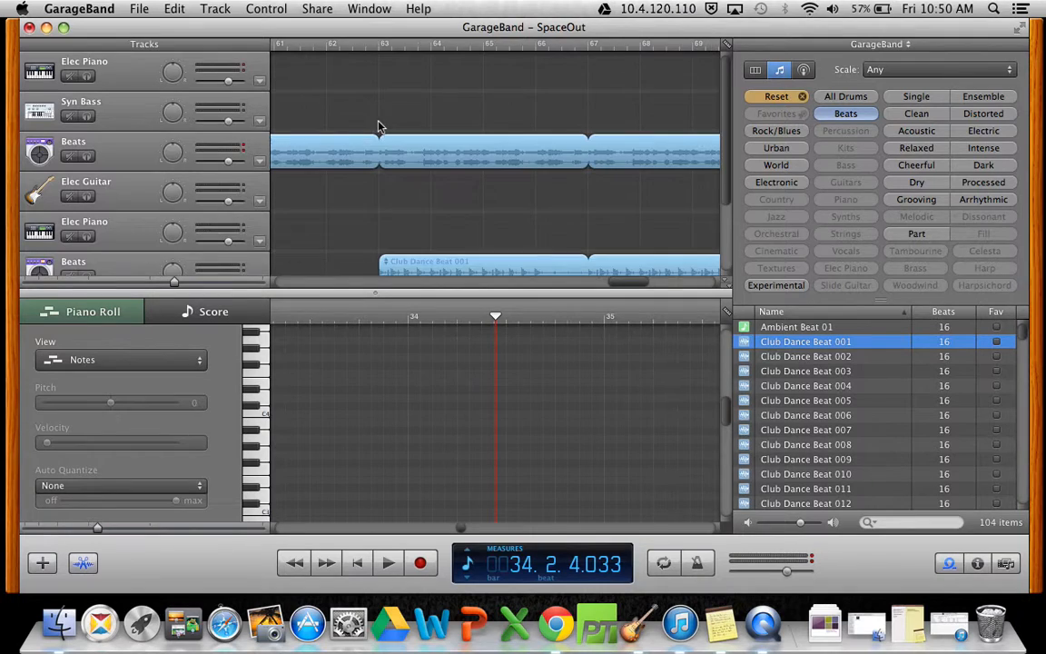
{"action": "scroll", "coordinate": [379, 127], "scroll_direction": "right", "scroll_amount": 5}
{"action": "scroll", "coordinate": [380, 128], "scroll_direction": "down", "scroll_amount": 2}
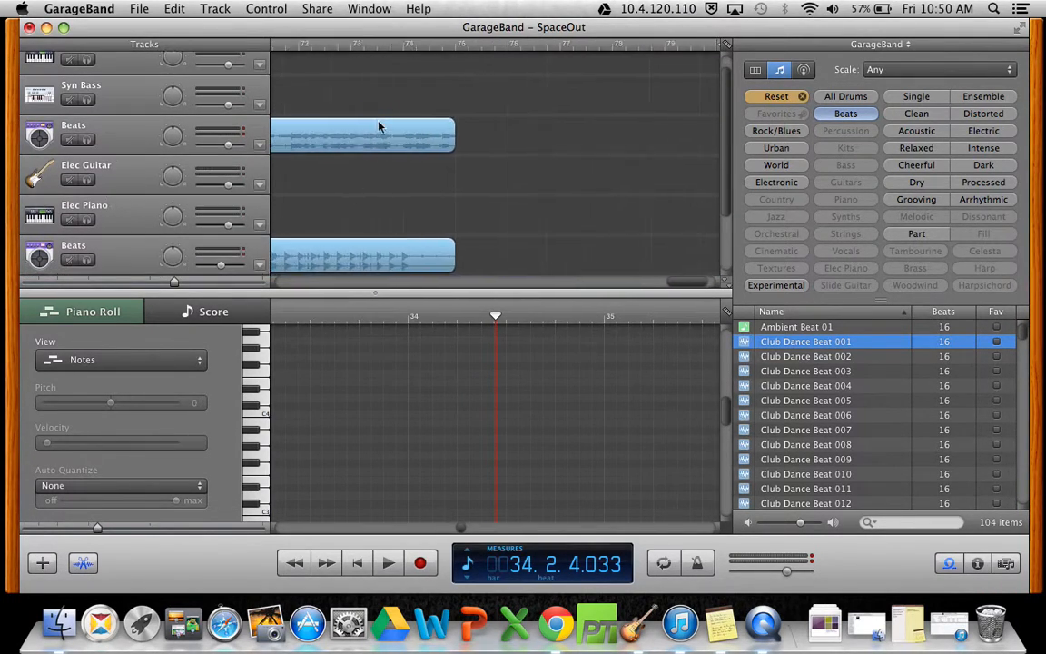